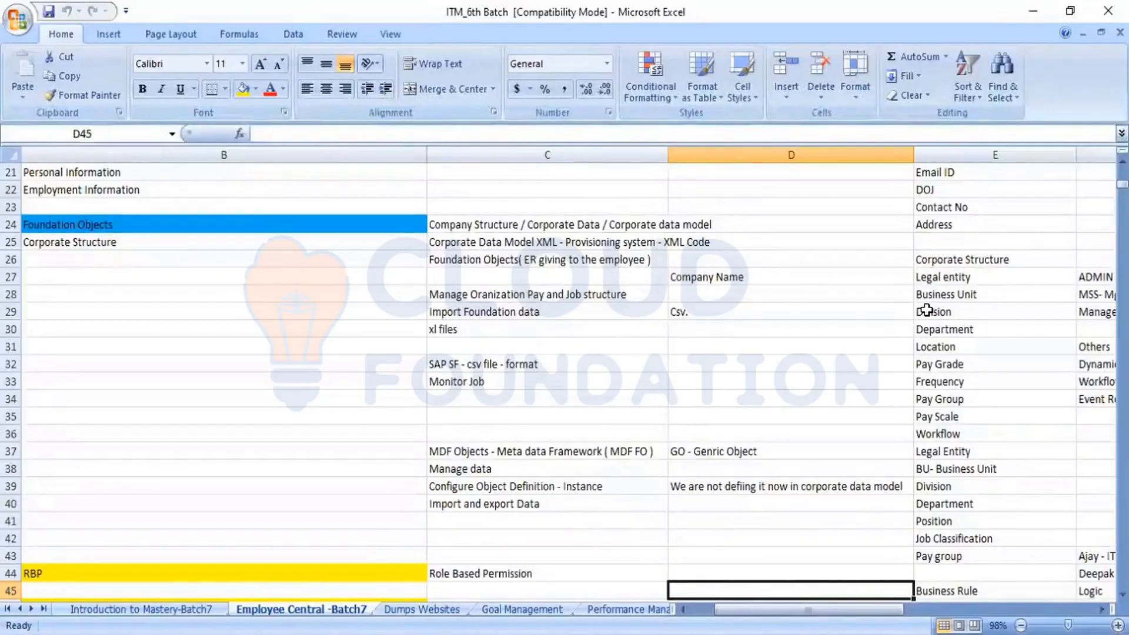
# Review the notes on MDF Objects and the list of objects from Legal Entity down to Job Classification.
pyautogui.click(473, 451)
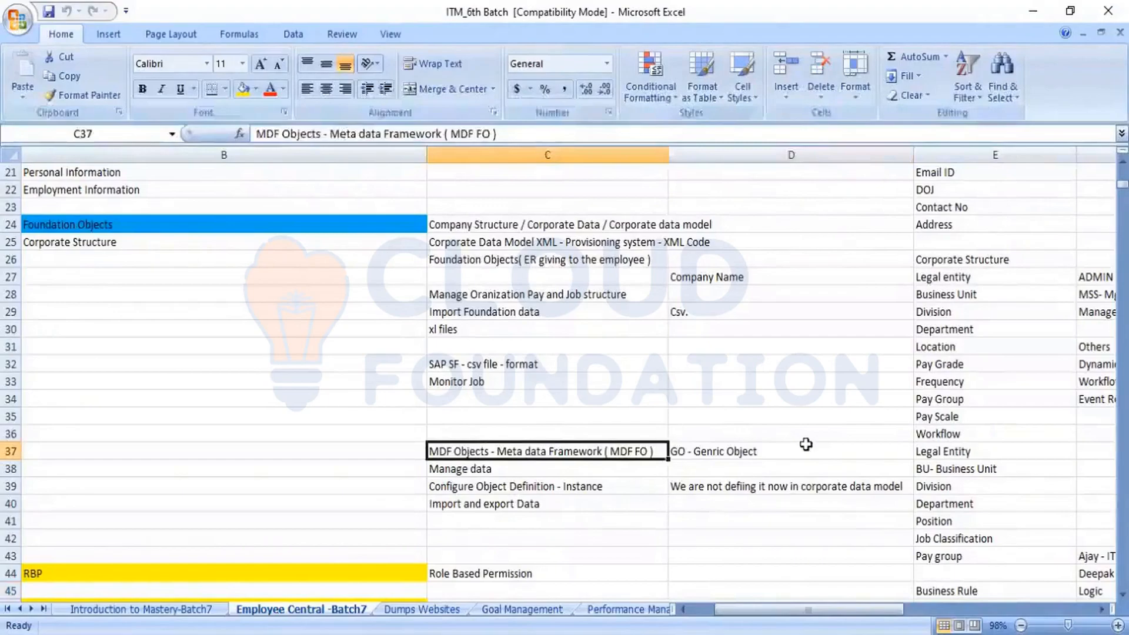
pyautogui.click(945, 455)
pyautogui.click(956, 469)
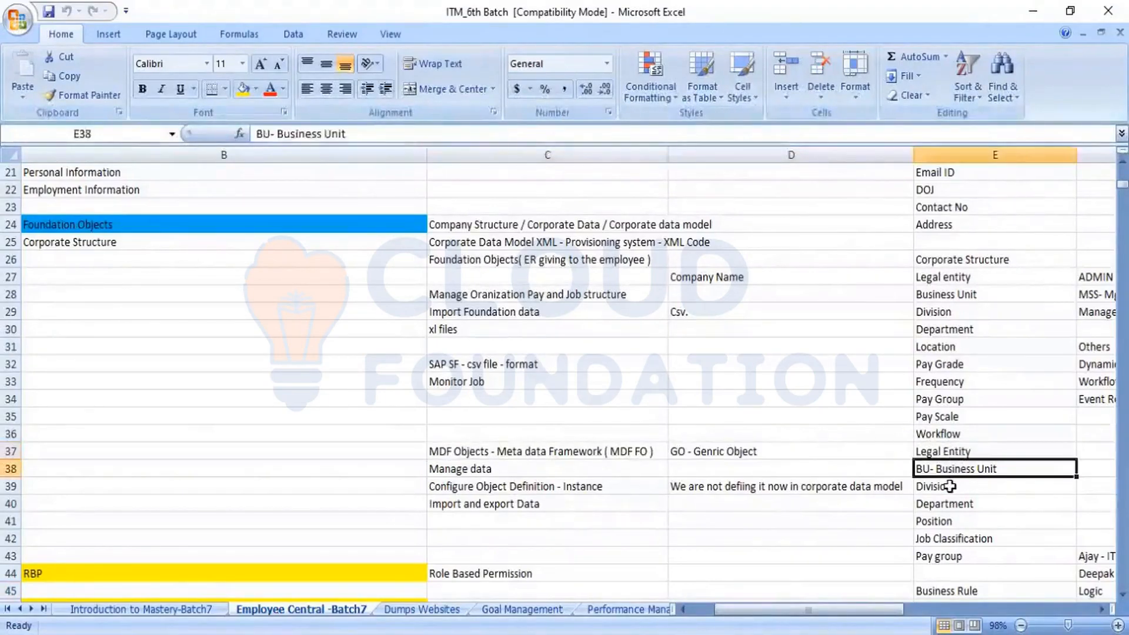
pyautogui.click(950, 485)
pyautogui.click(948, 504)
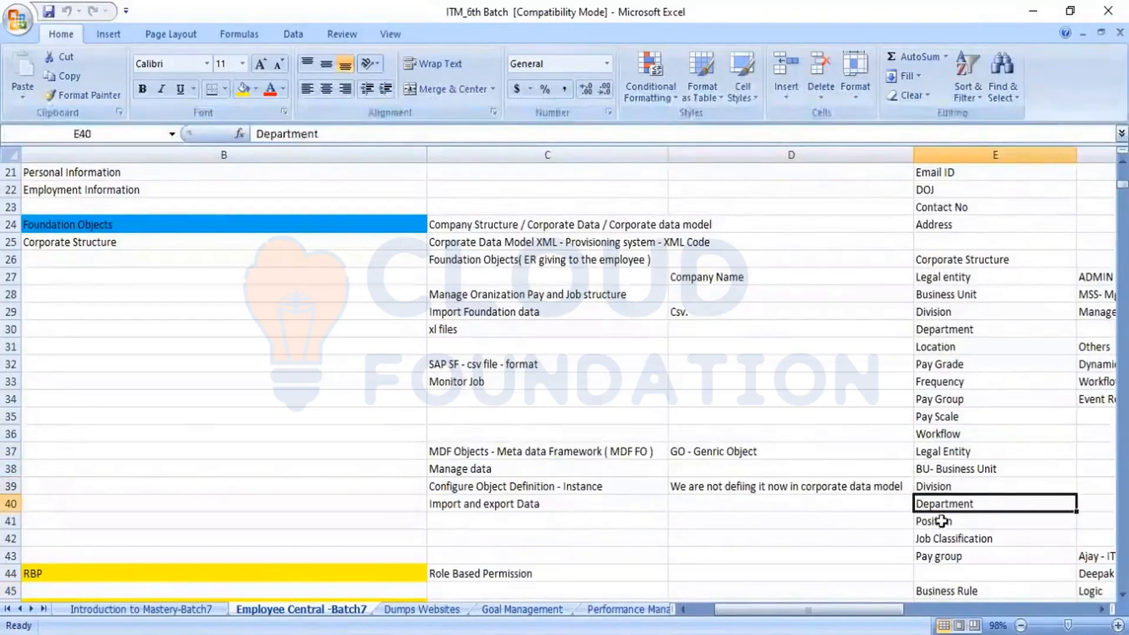
pyautogui.click(944, 521)
pyautogui.click(946, 537)
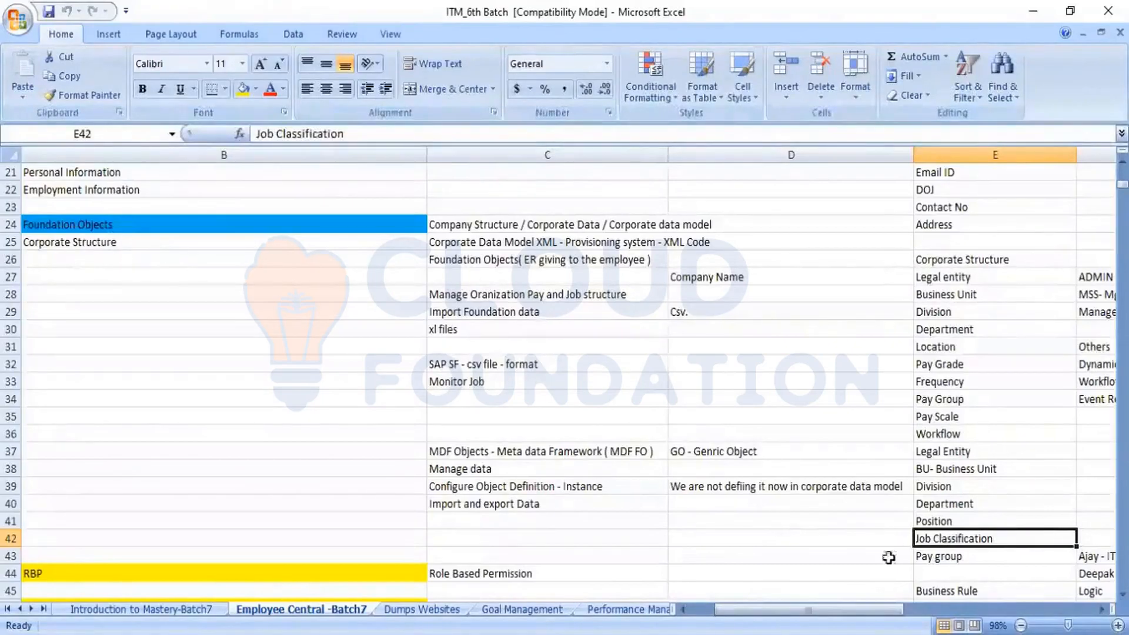
# Review the MDF tool notes for Manage data, Configure Object Definition, and Import and export Data.
pyautogui.click(462, 464)
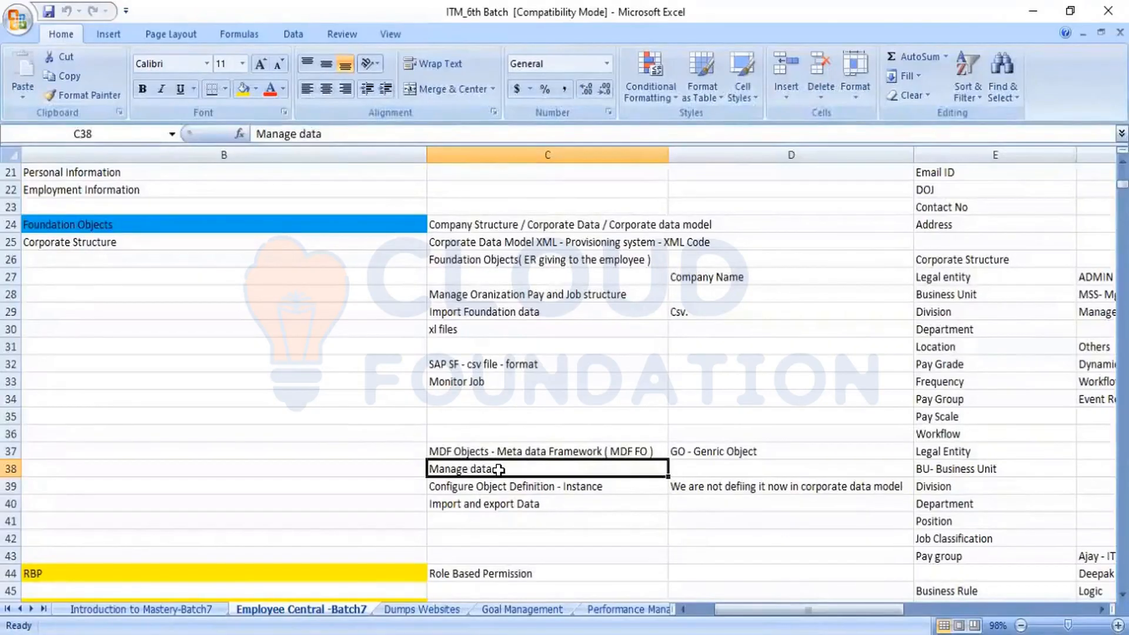
pyautogui.click(502, 508)
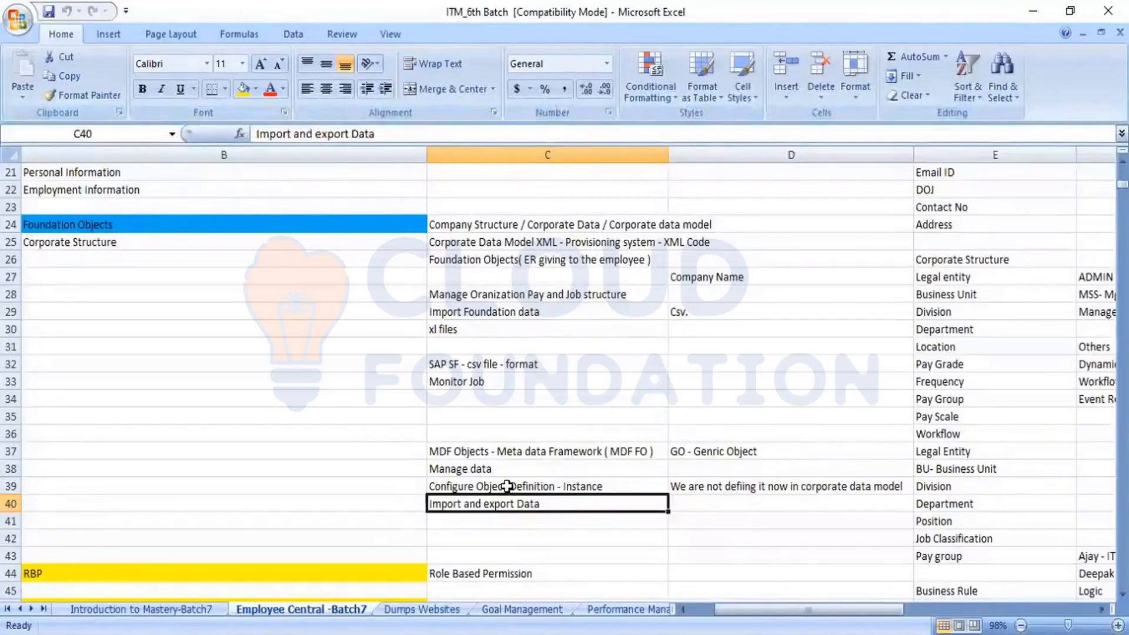
pyautogui.click(507, 486)
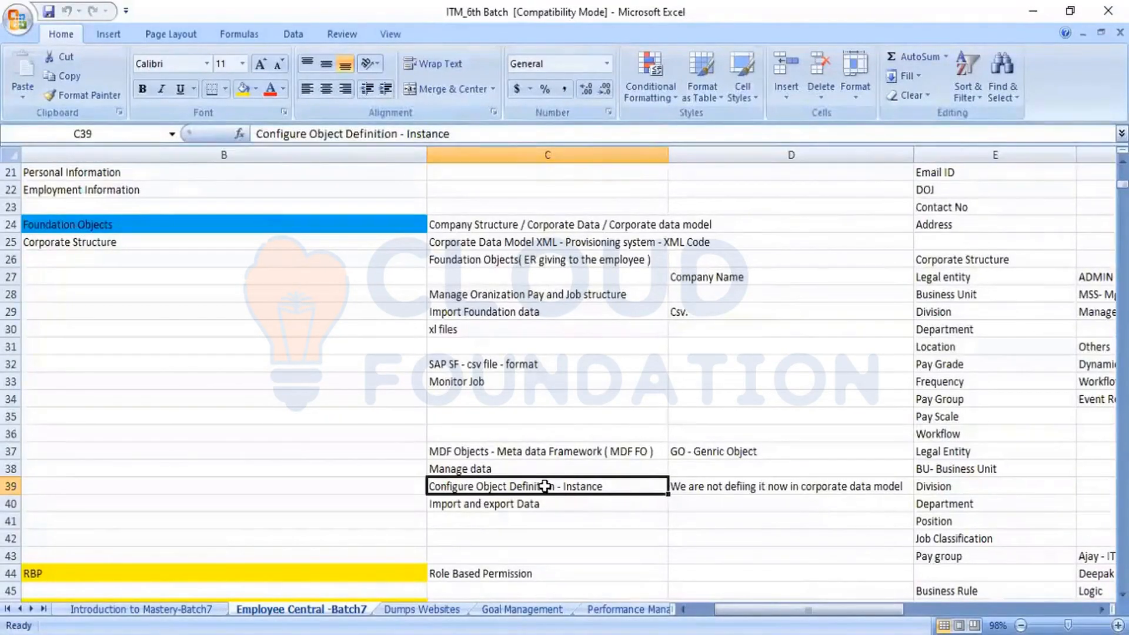
pyautogui.click(502, 468)
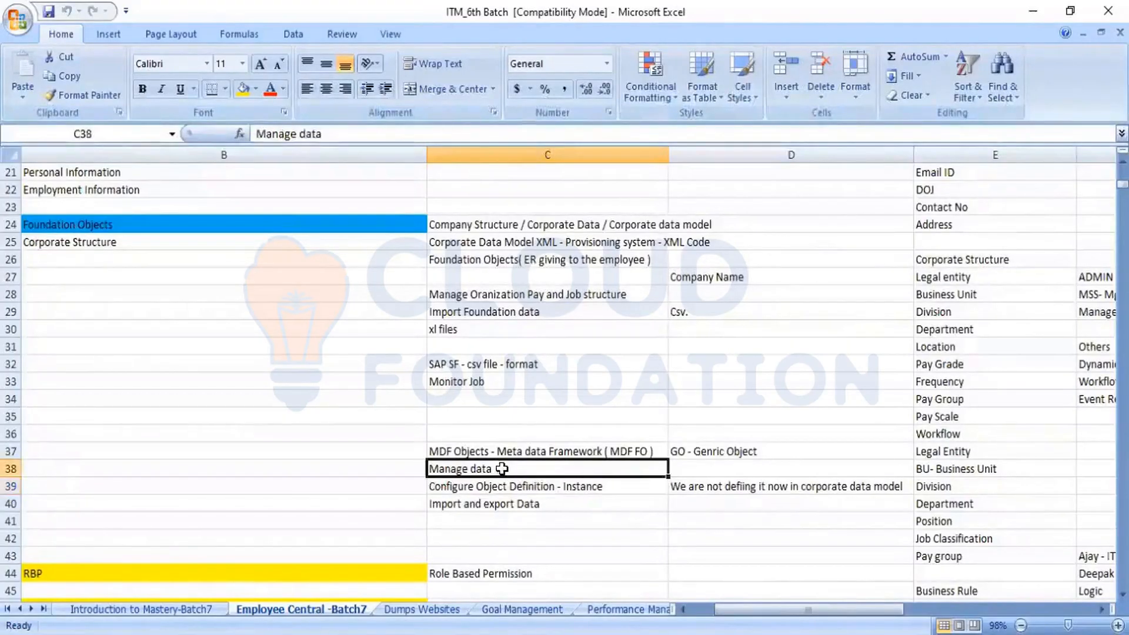
pyautogui.click(516, 504)
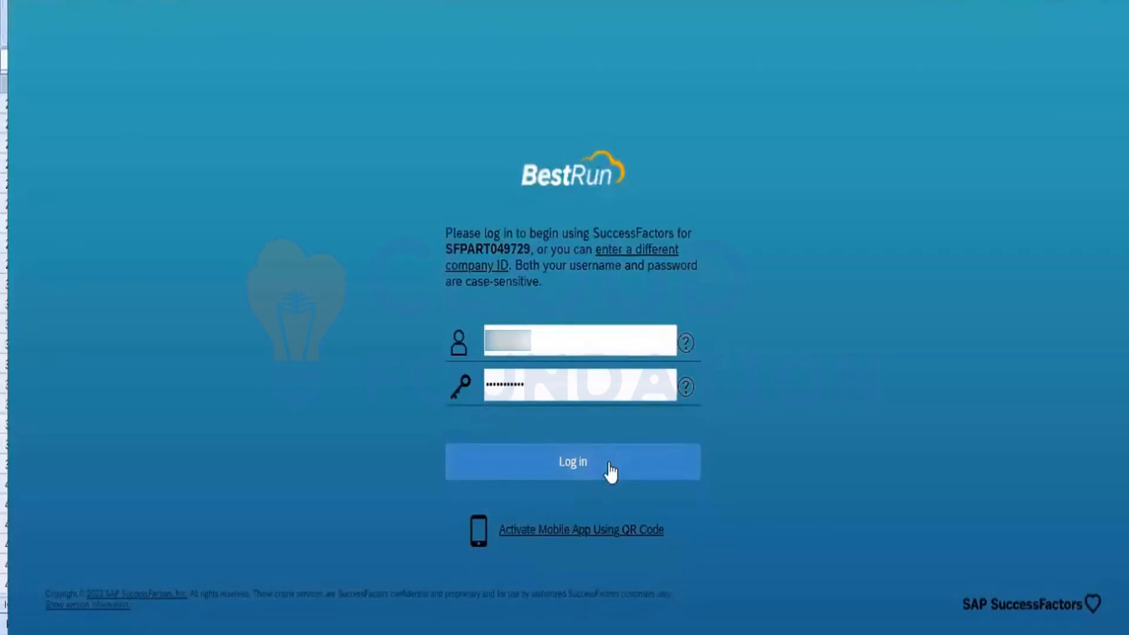
# Switch to SAP SuccessFactors, log in with the prefilled credentials, and find and open the Manage Data page.
pyautogui.click(610, 468)
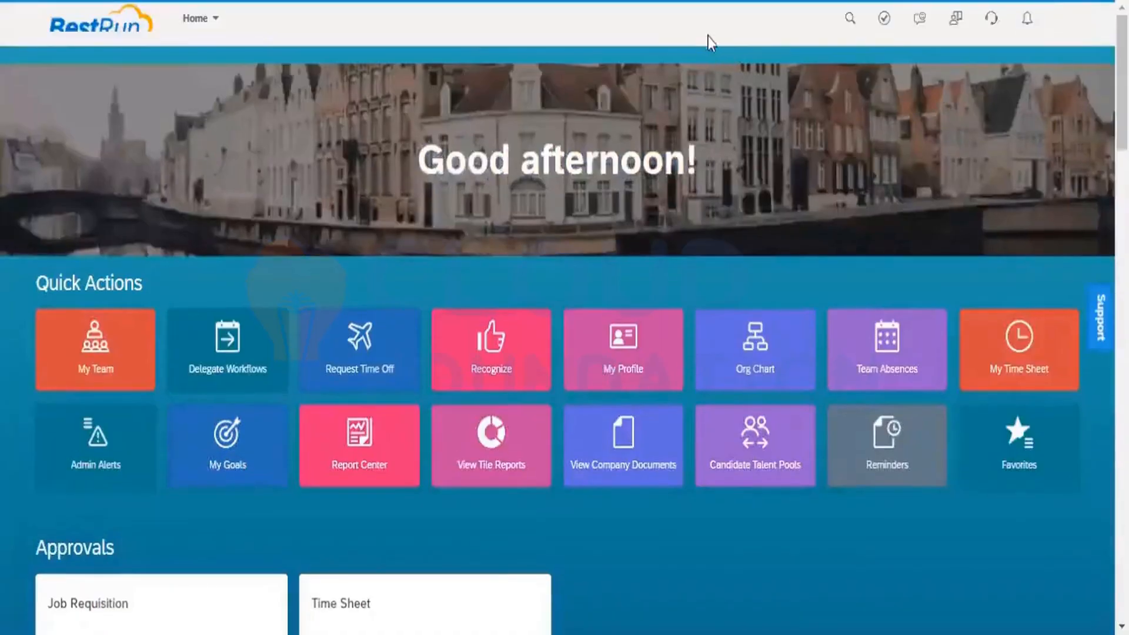
pyautogui.click(628, 26)
pyautogui.write('M')
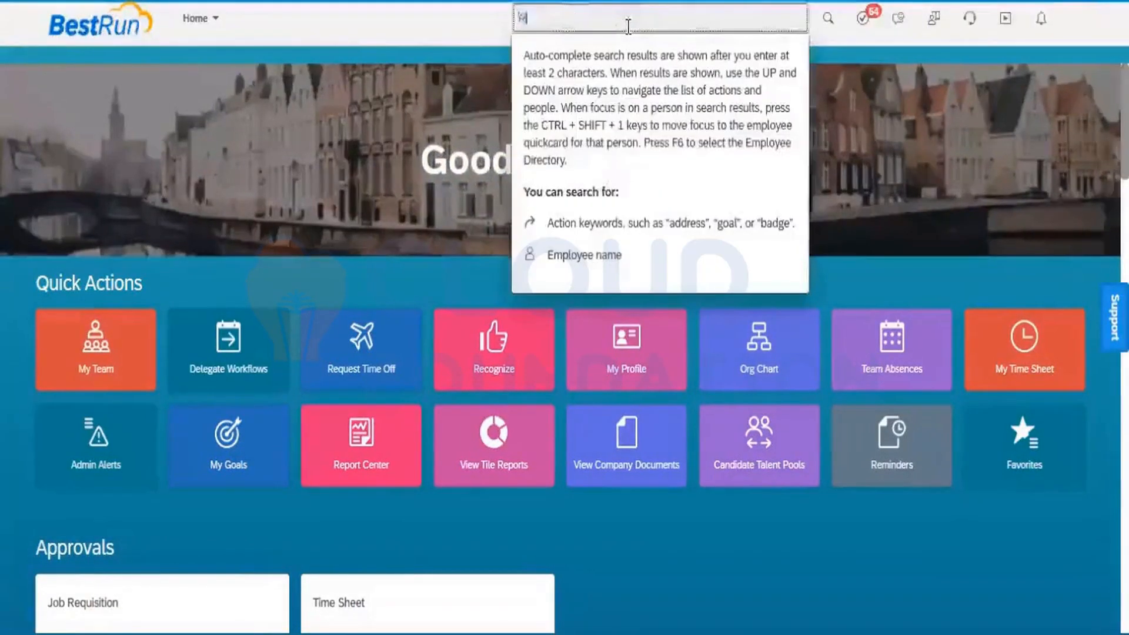
pyautogui.write('anage')
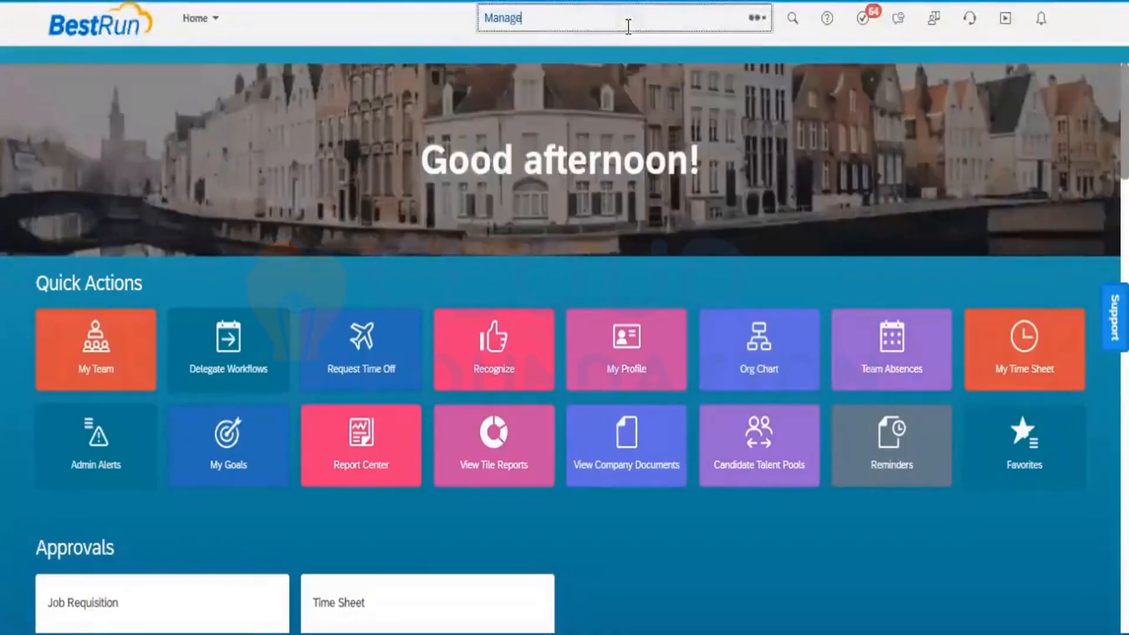
pyautogui.write(' data')
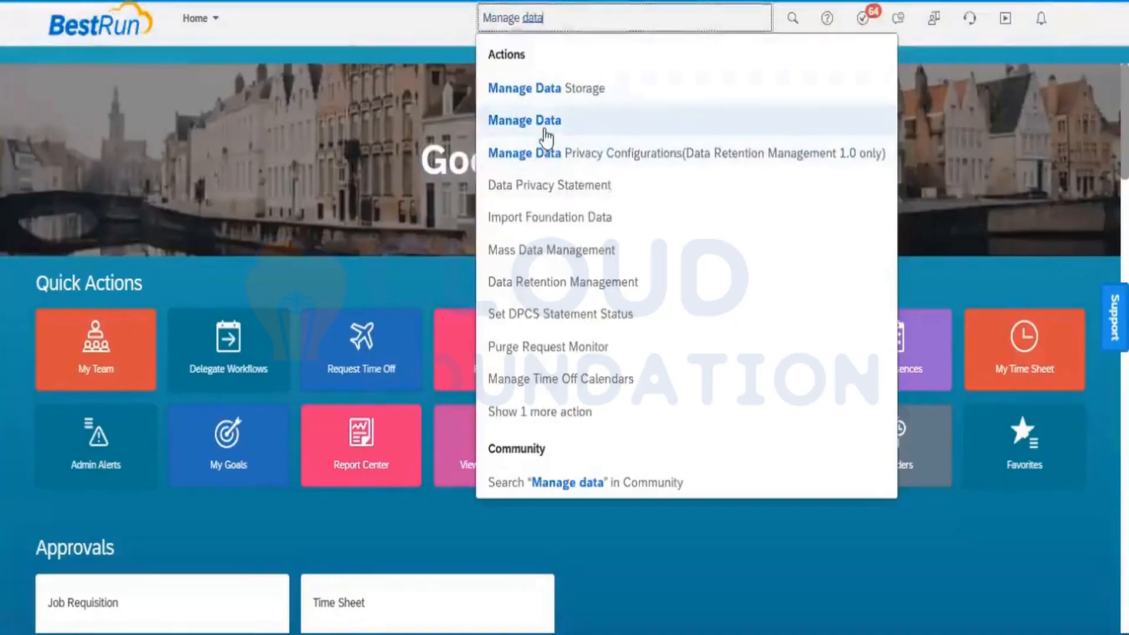
pyautogui.click(545, 133)
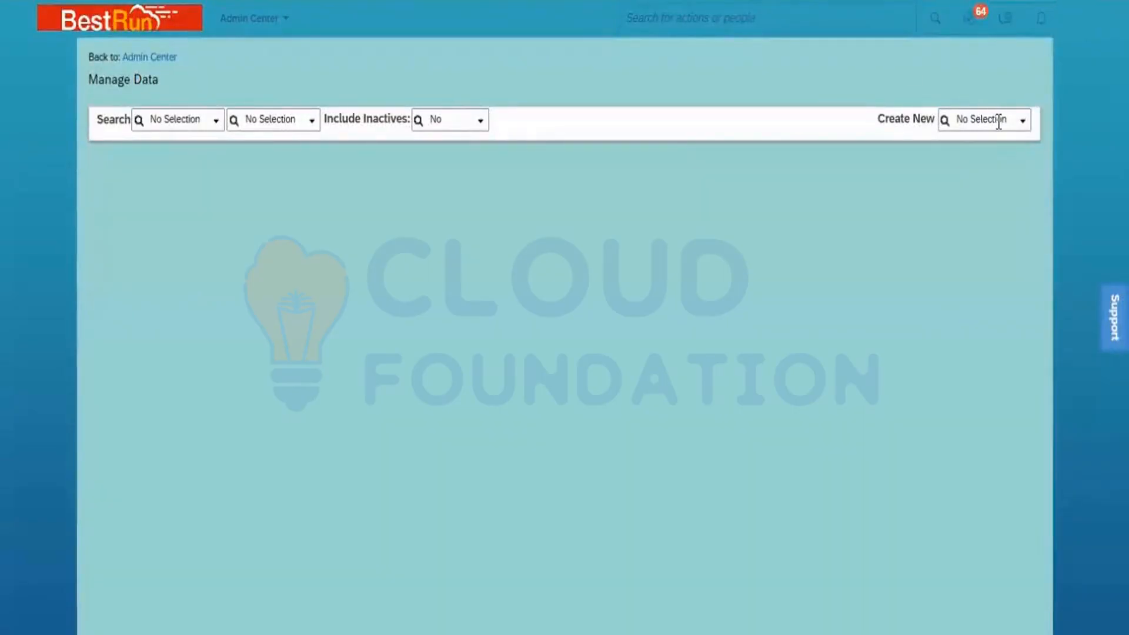
# Look up the Legal Entity record Power Mech Infra Pvt Ltd (PowerMech_Infra01).
pyautogui.click(215, 121)
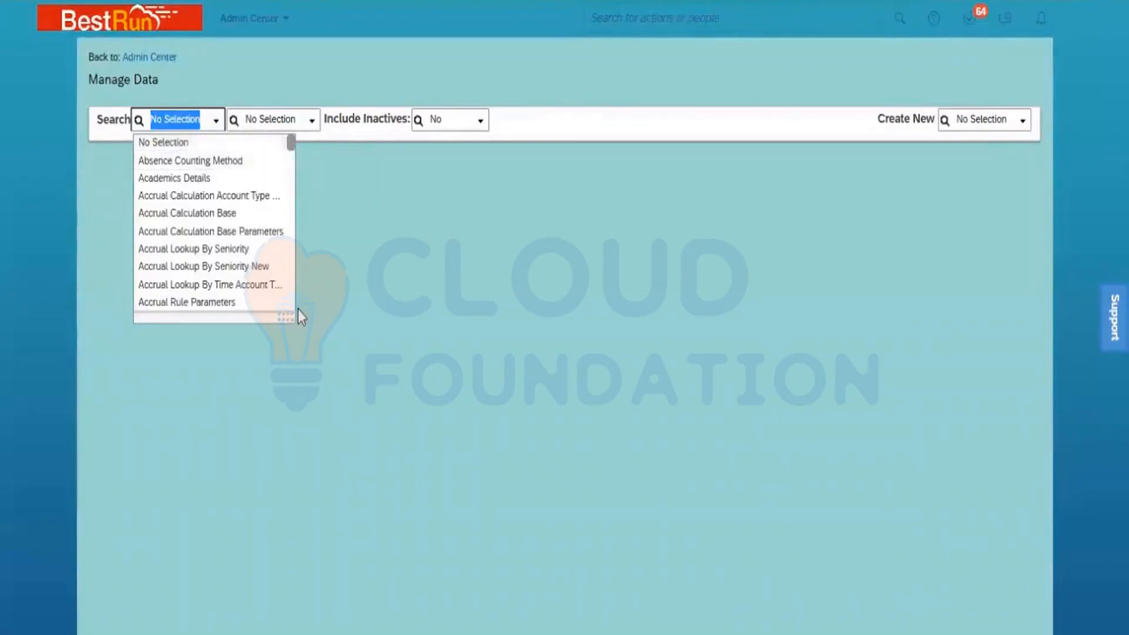
pyautogui.moveTo(292, 315); pyautogui.dragTo(374, 419)
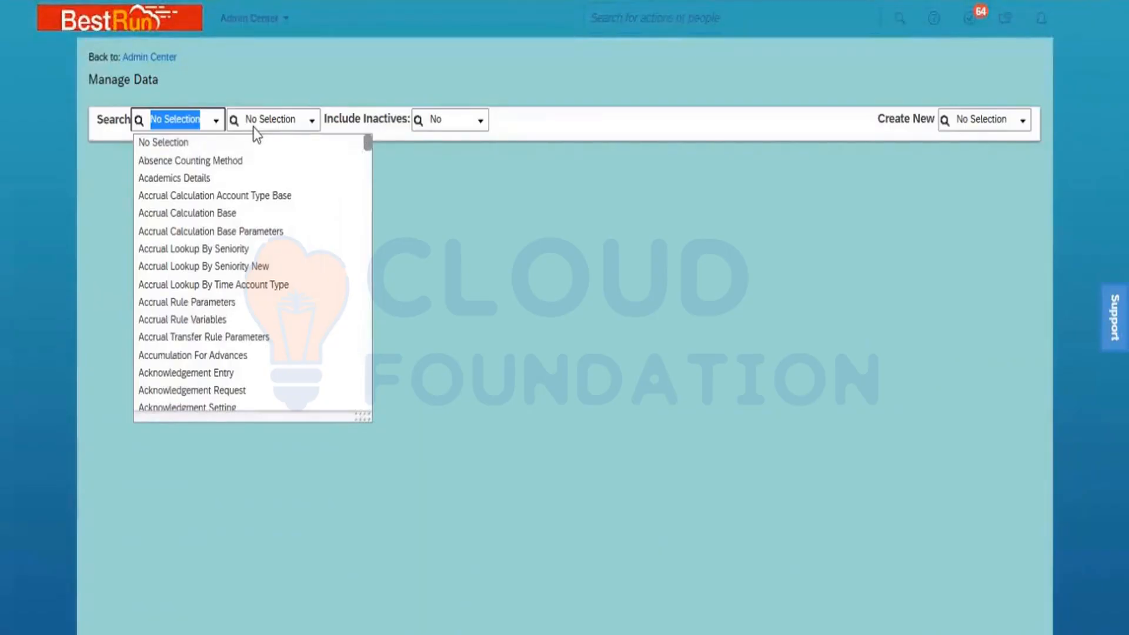
pyautogui.write('Le')
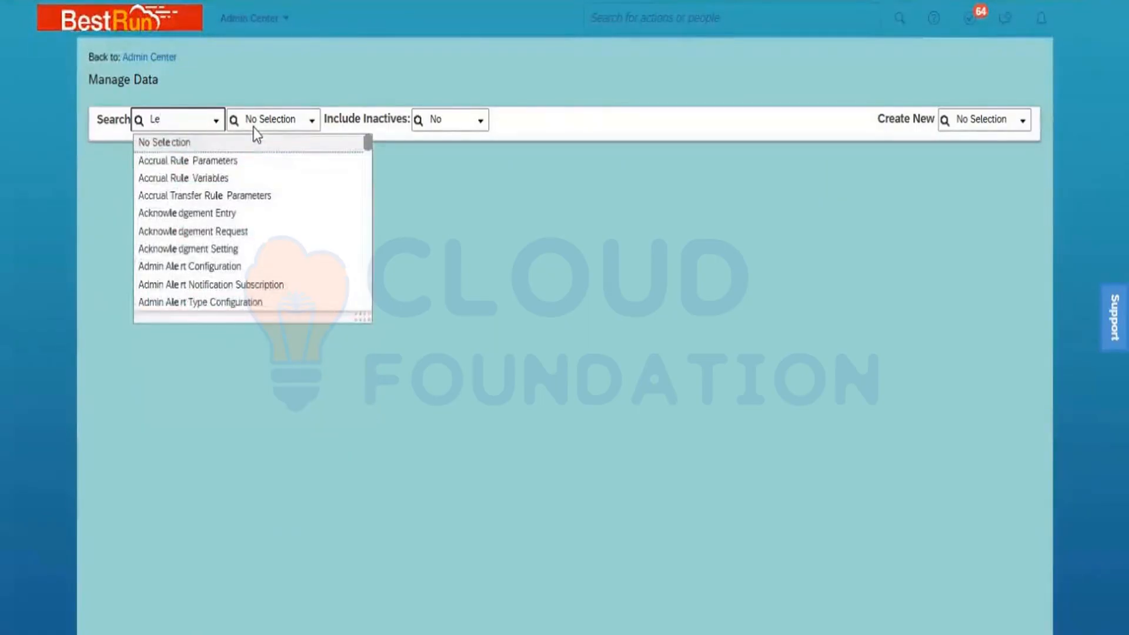
pyautogui.write('ga')
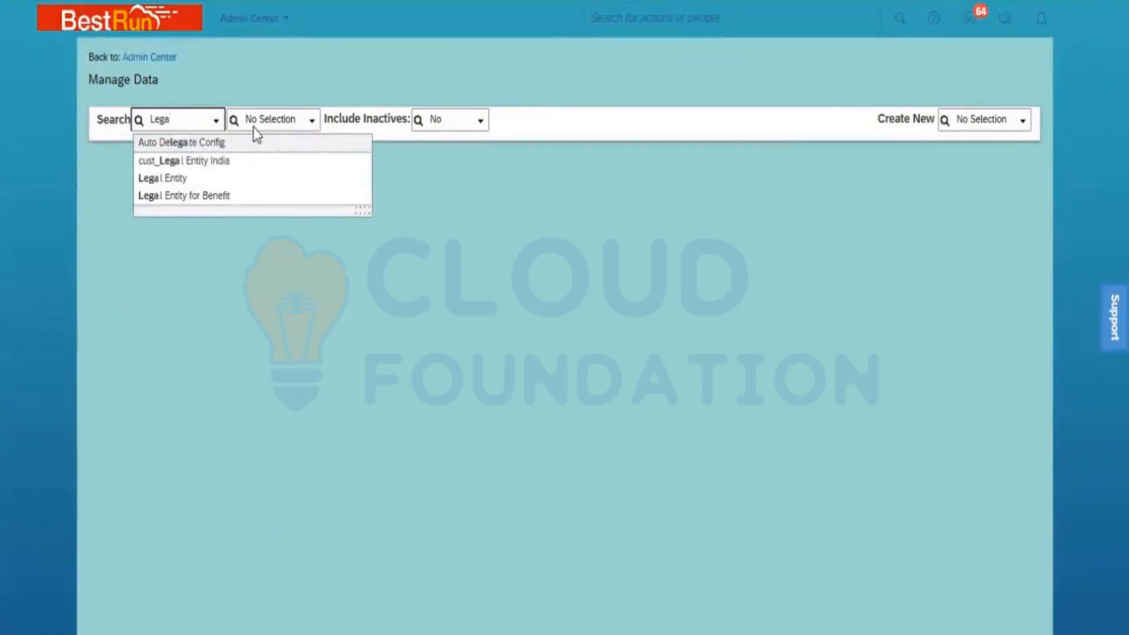
pyautogui.write('l')
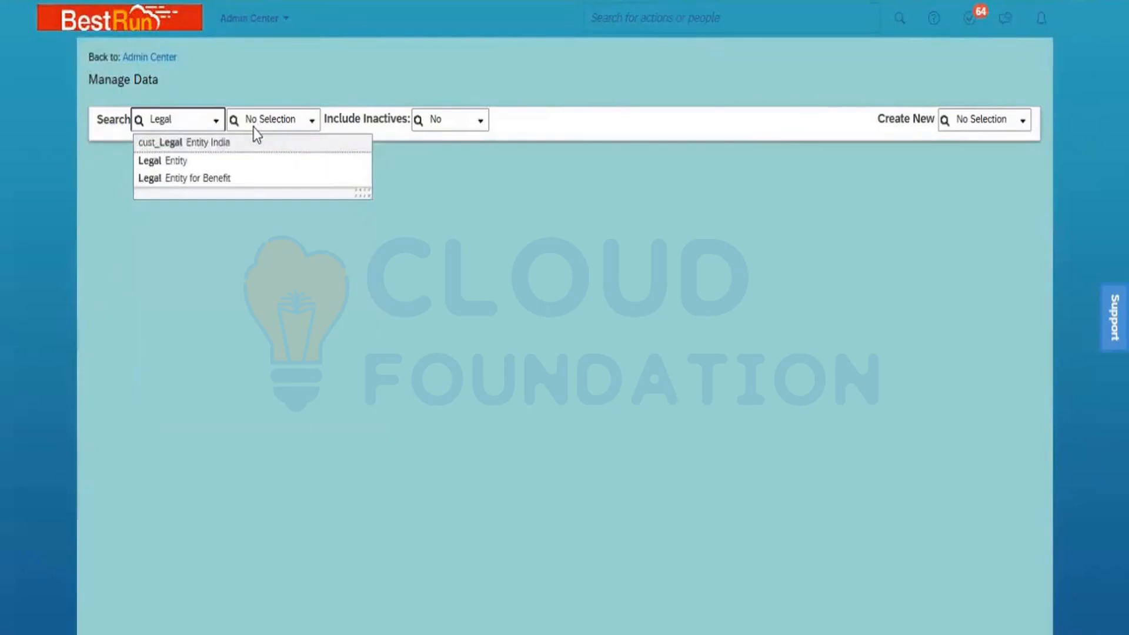
pyautogui.click(174, 162)
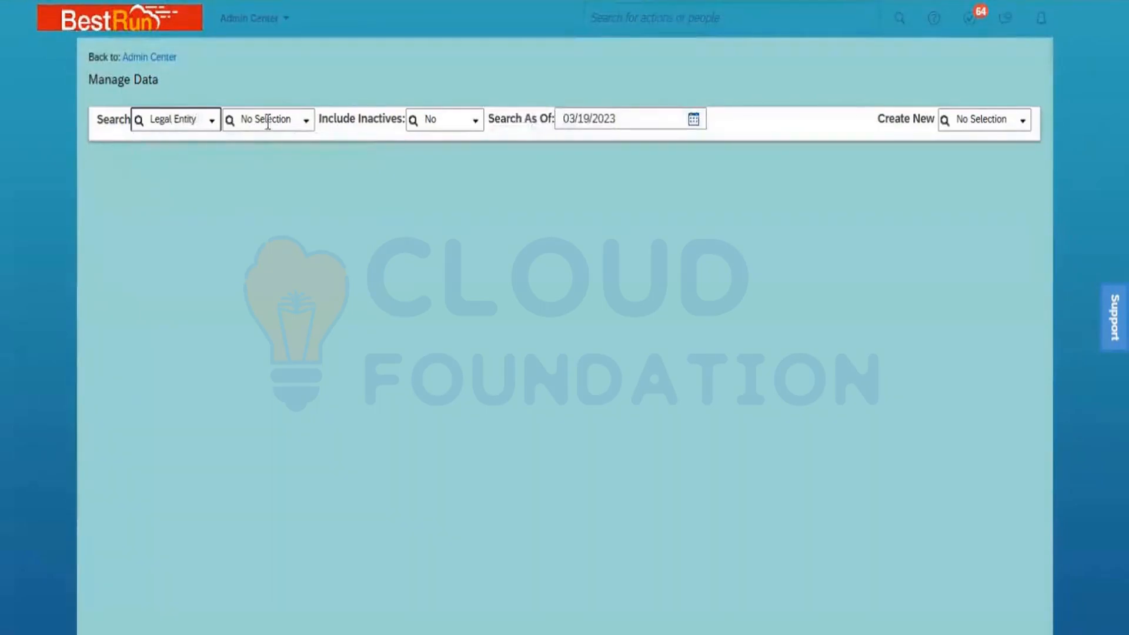
pyautogui.click(305, 124)
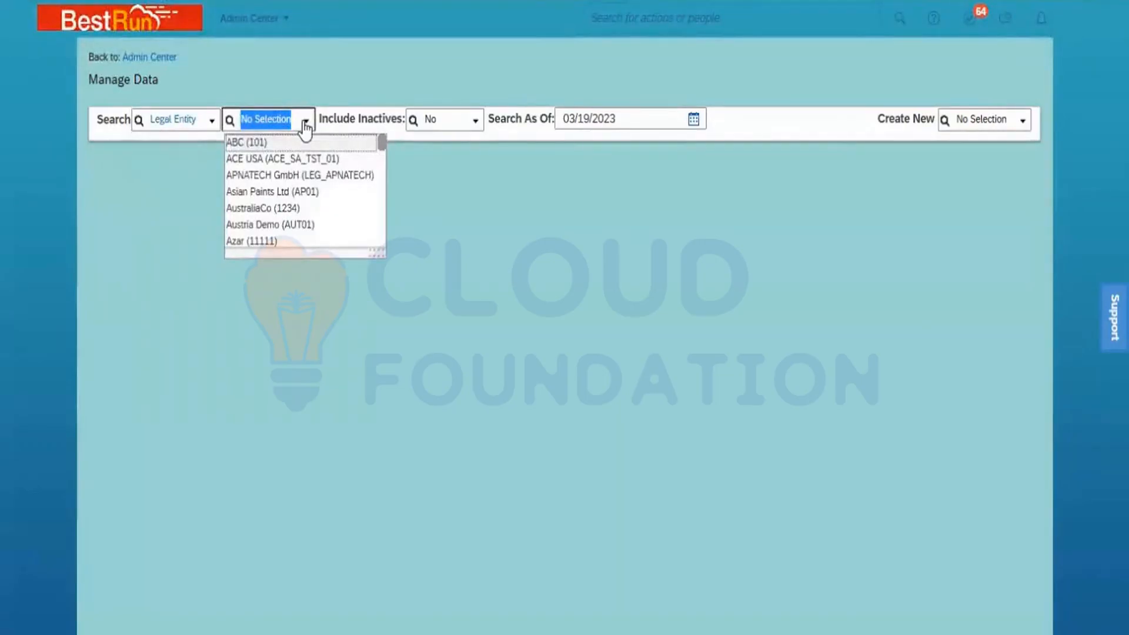
pyautogui.write('power')
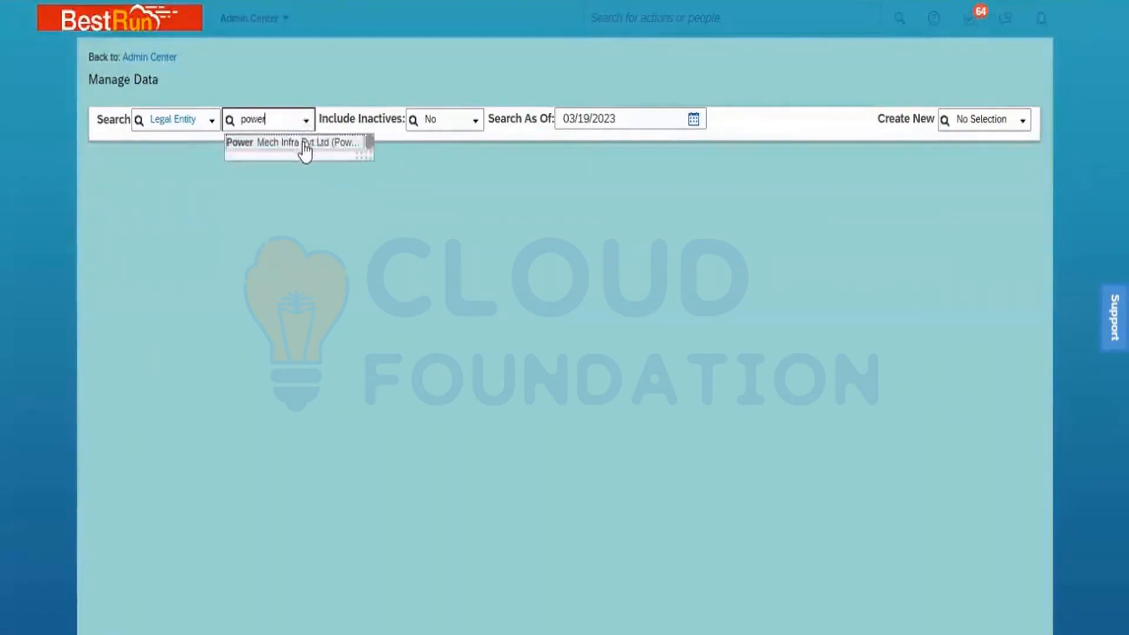
pyautogui.click(305, 144)
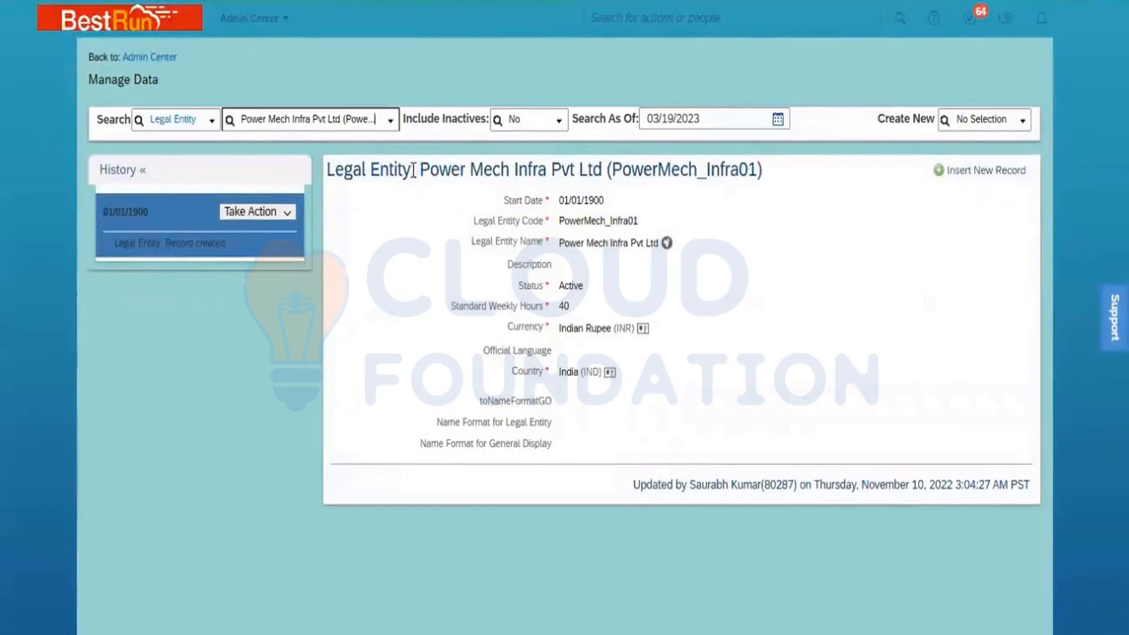
# Examine the legal entity record's title and the actions available for its history entry.
pyautogui.moveTo(413, 171); pyautogui.dragTo(331, 171)
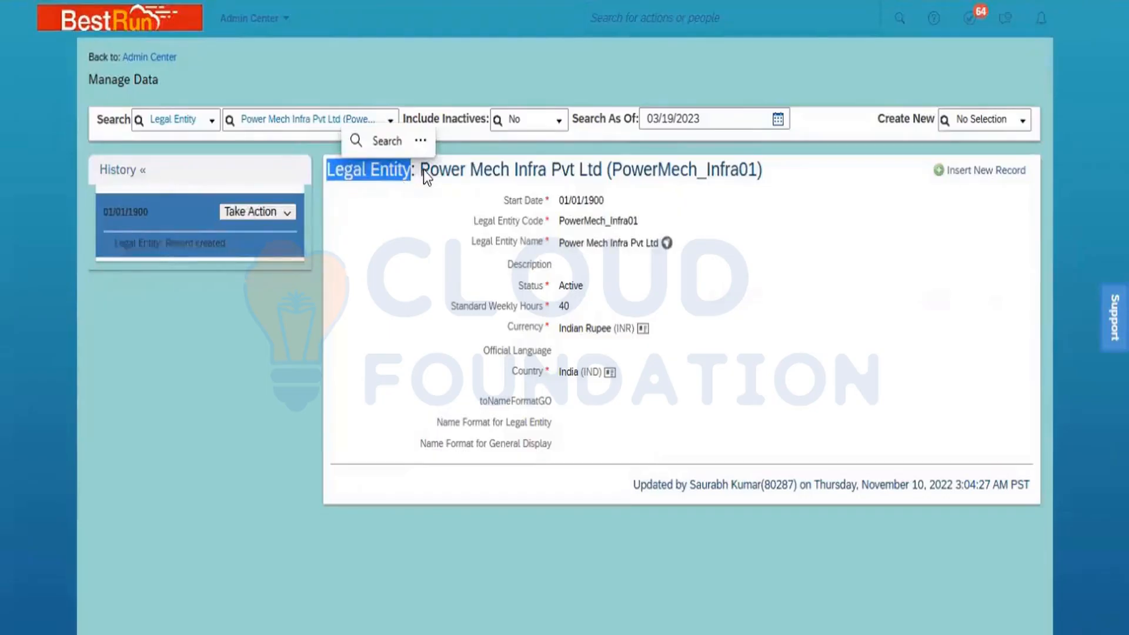
pyautogui.moveTo(423, 170); pyautogui.dragTo(760, 172)
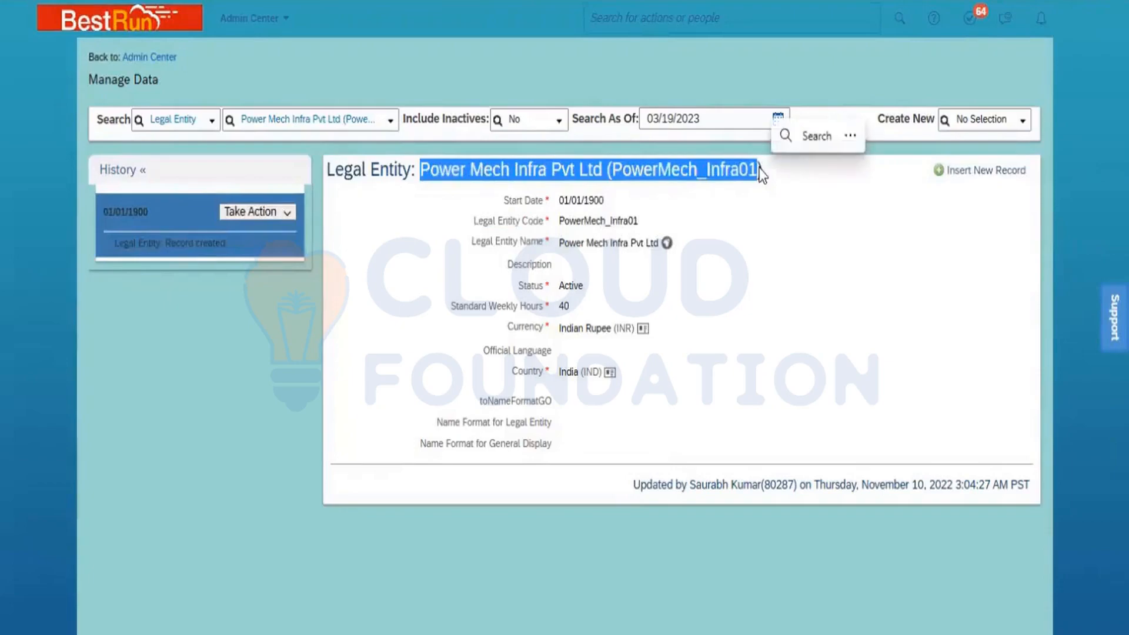
pyautogui.click(767, 204)
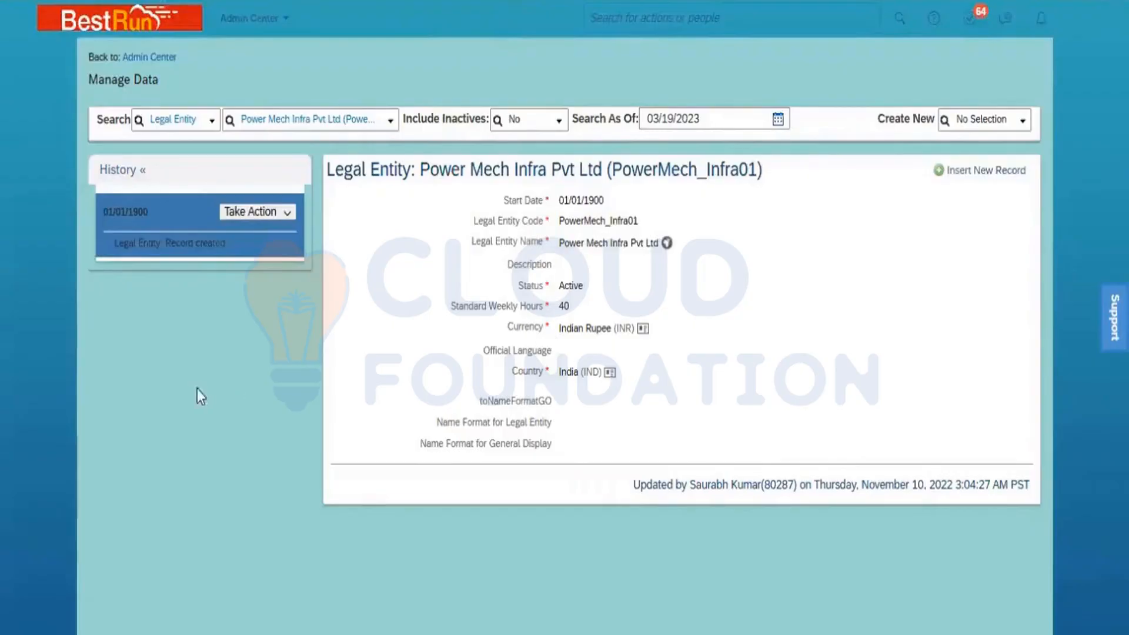
pyautogui.click(288, 213)
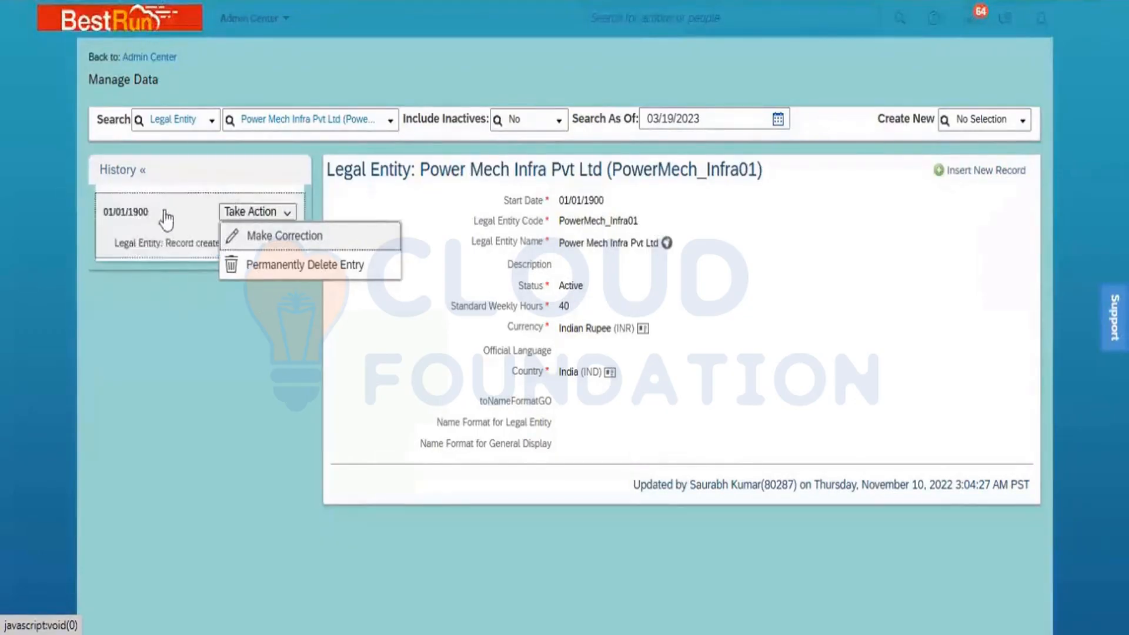
pyautogui.click(167, 320)
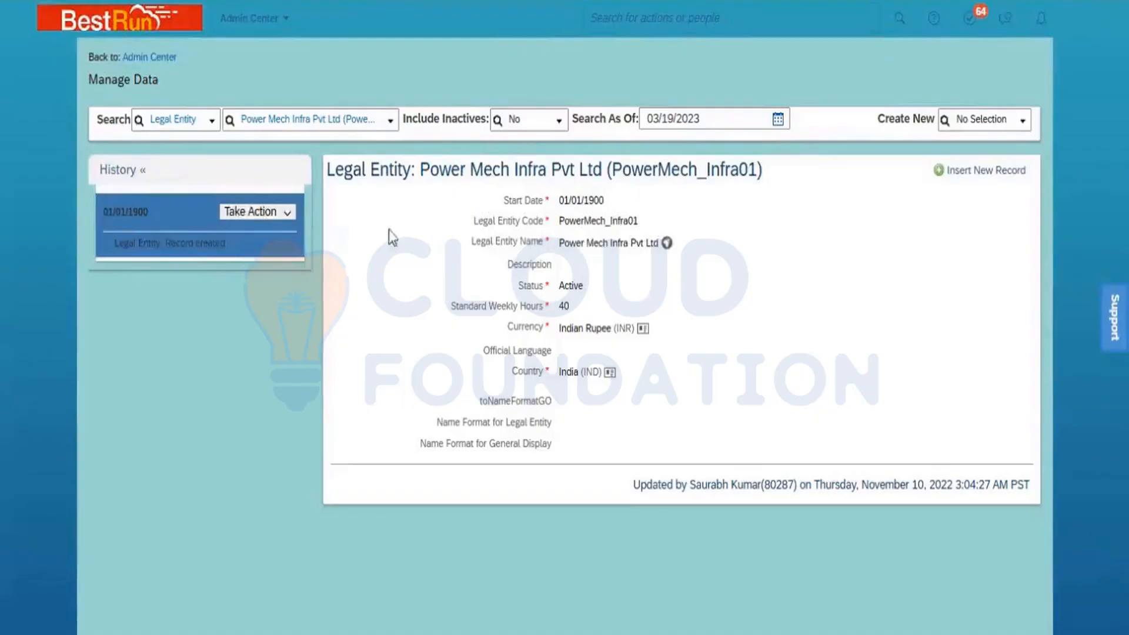
pyautogui.click(288, 213)
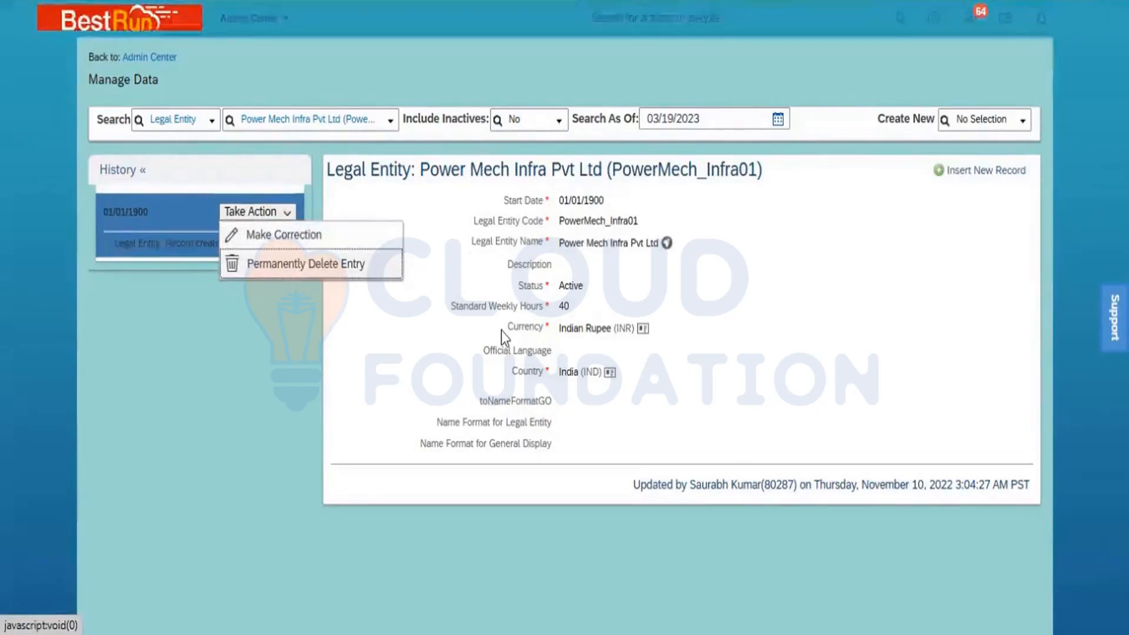
pyautogui.click(699, 346)
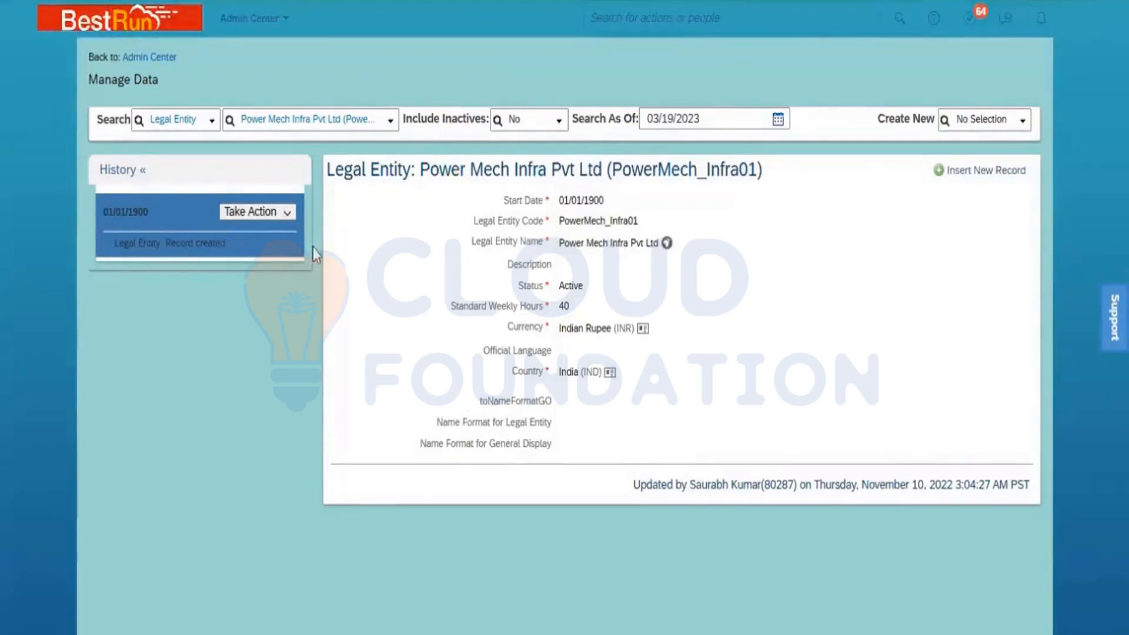
# Look up the Business Unit record BU ONM South (BU_ONM_South).
pyautogui.click(189, 128)
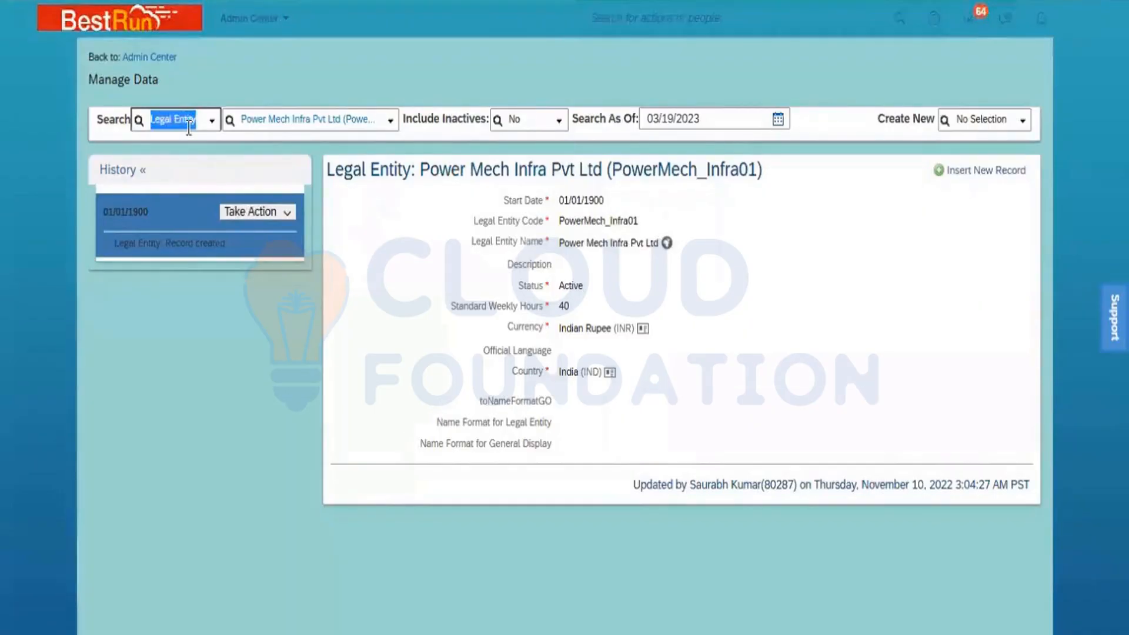
pyautogui.write('busine')
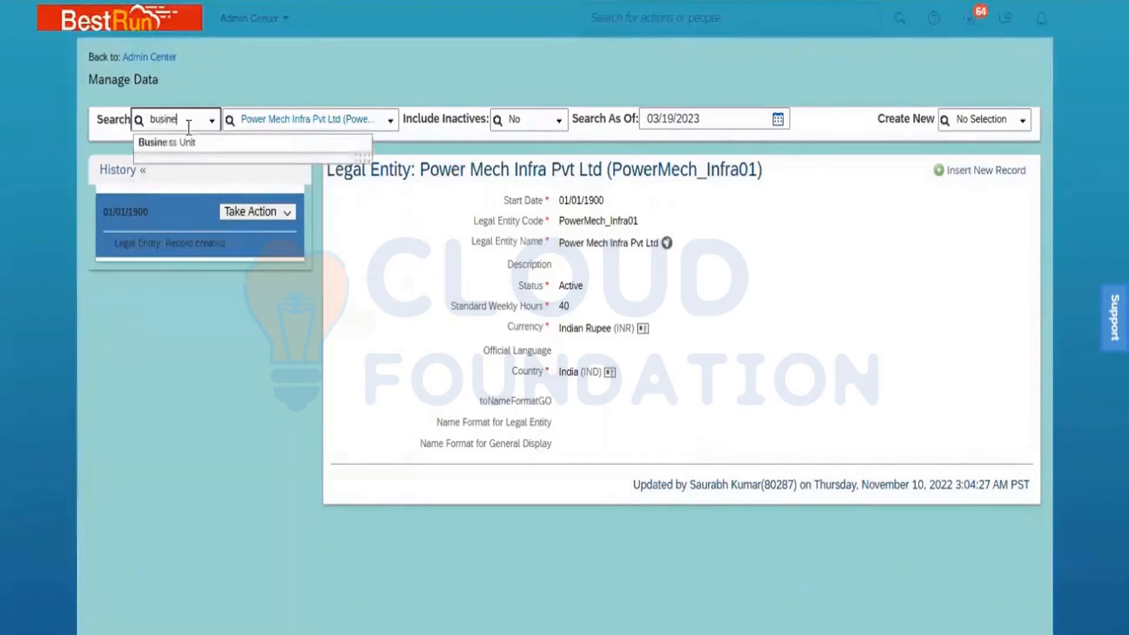
pyautogui.click(211, 144)
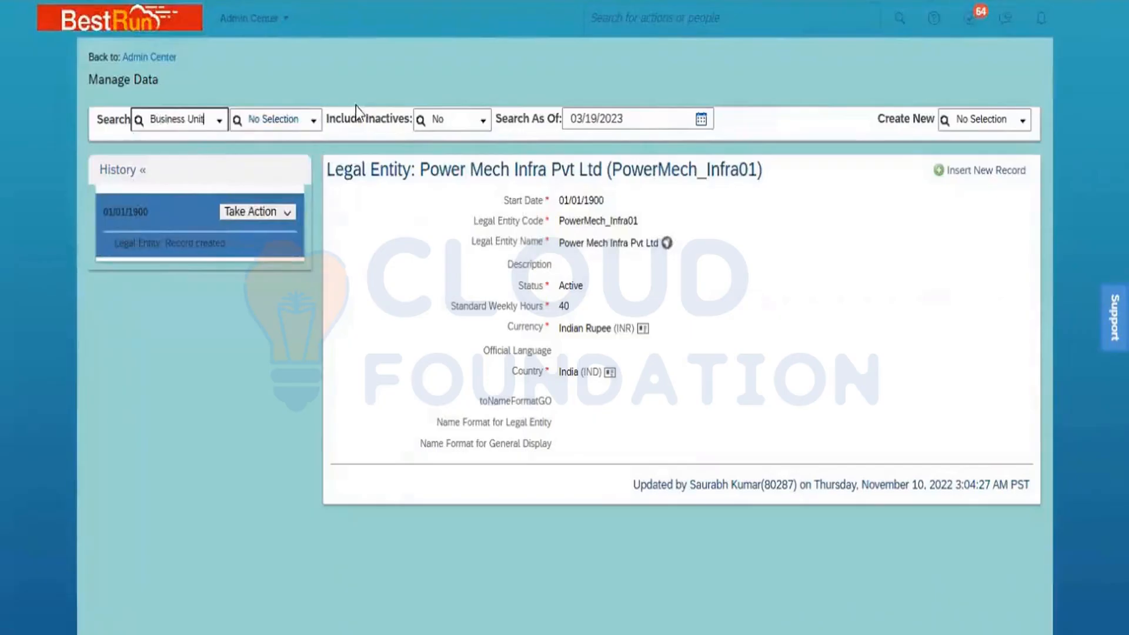
pyautogui.click(314, 130)
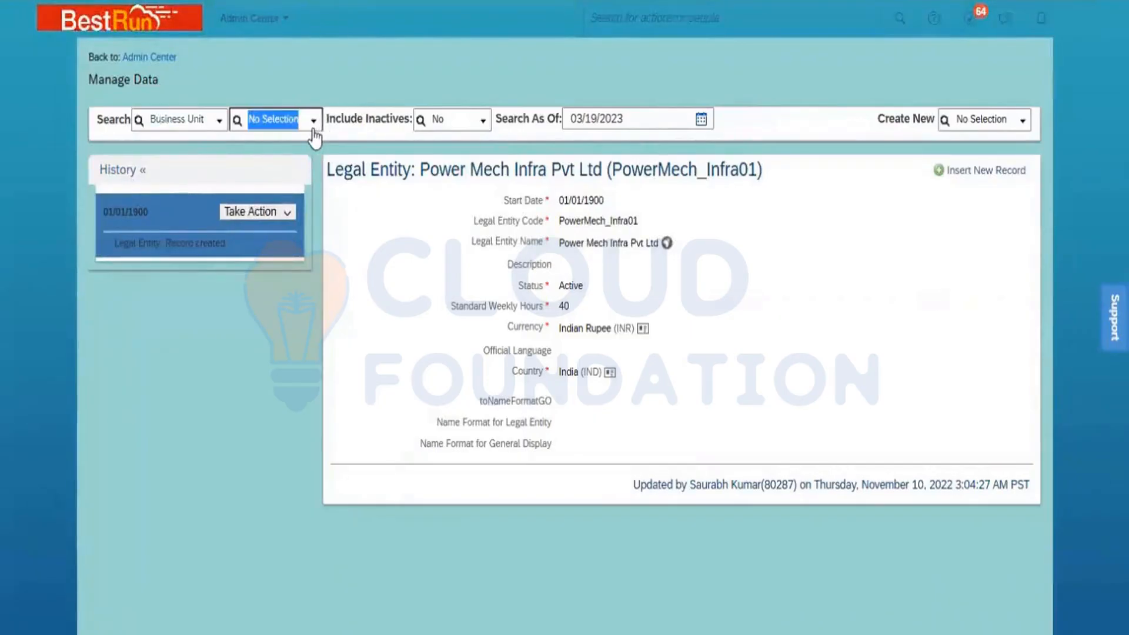
pyautogui.write('ONM')
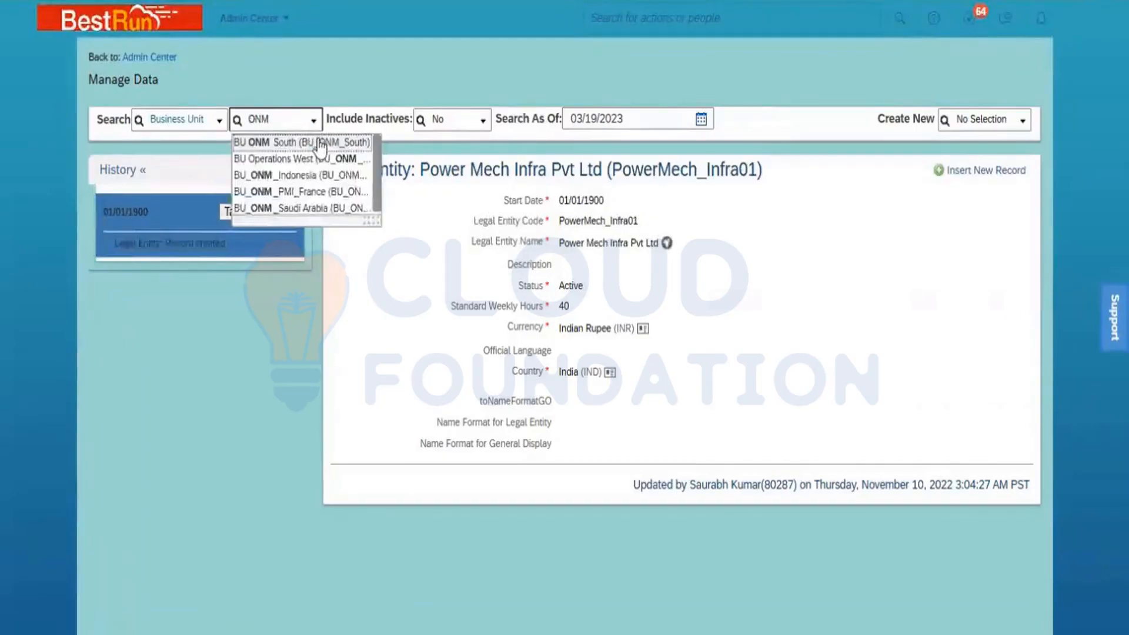
pyautogui.click(314, 140)
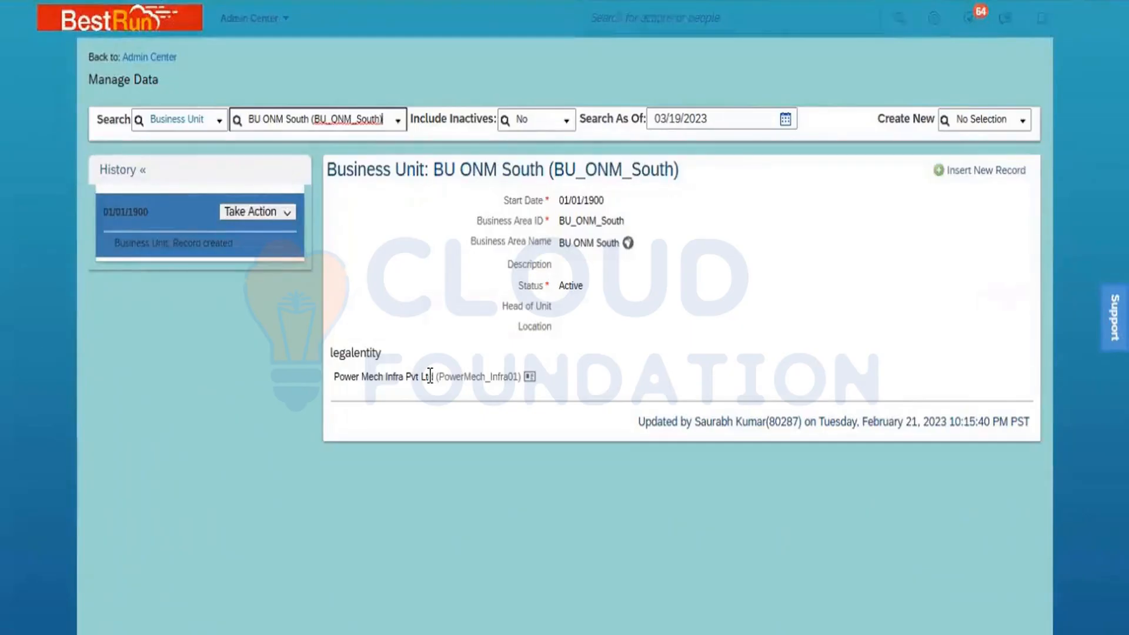
# Look up the Division record Power Mech ONM (PowerMech_ONM) and view the translations of its division name.
pyautogui.click(172, 119)
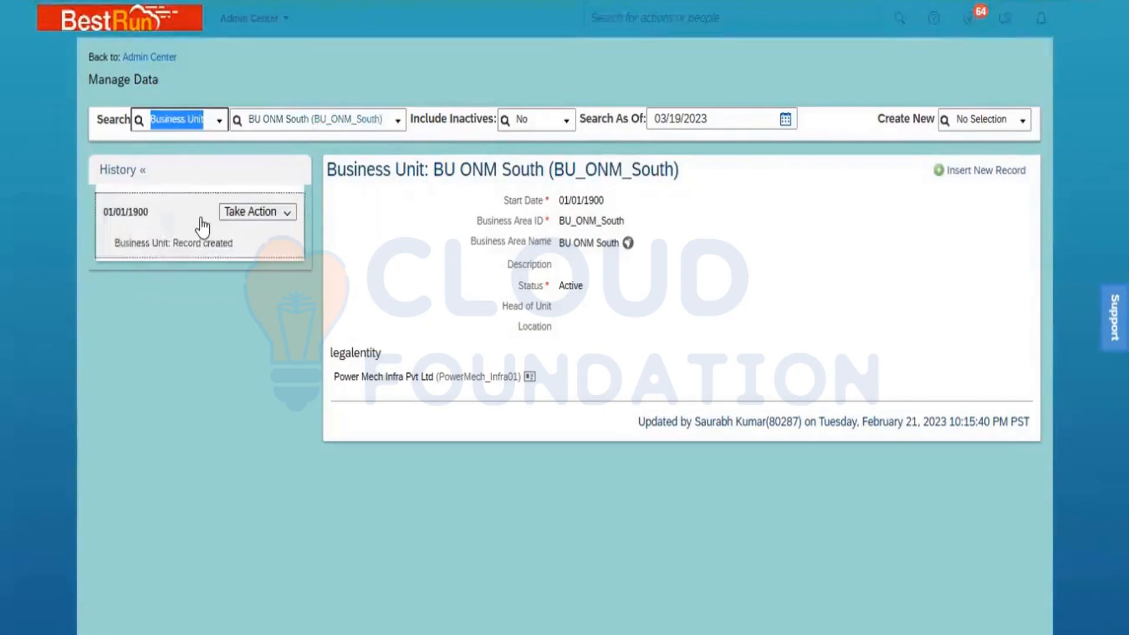
pyautogui.write('dib')
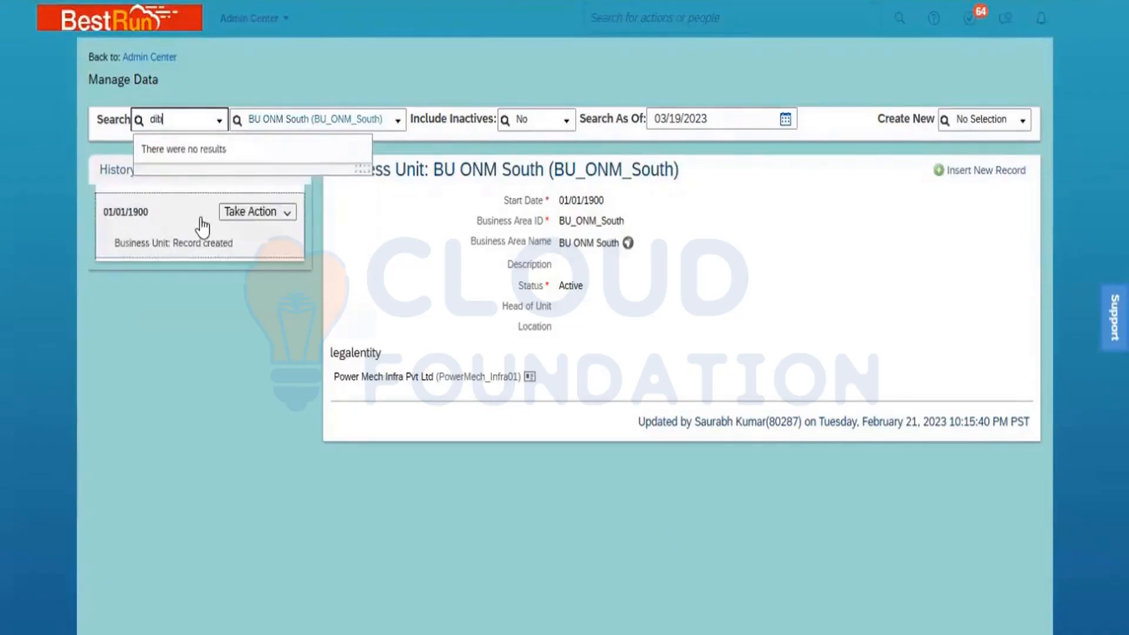
pyautogui.write('//')
pyautogui.press('BackSpace')
pyautogui.press('BackSpace')
pyautogui.press('BackSpace')
pyautogui.press('BackSpace')
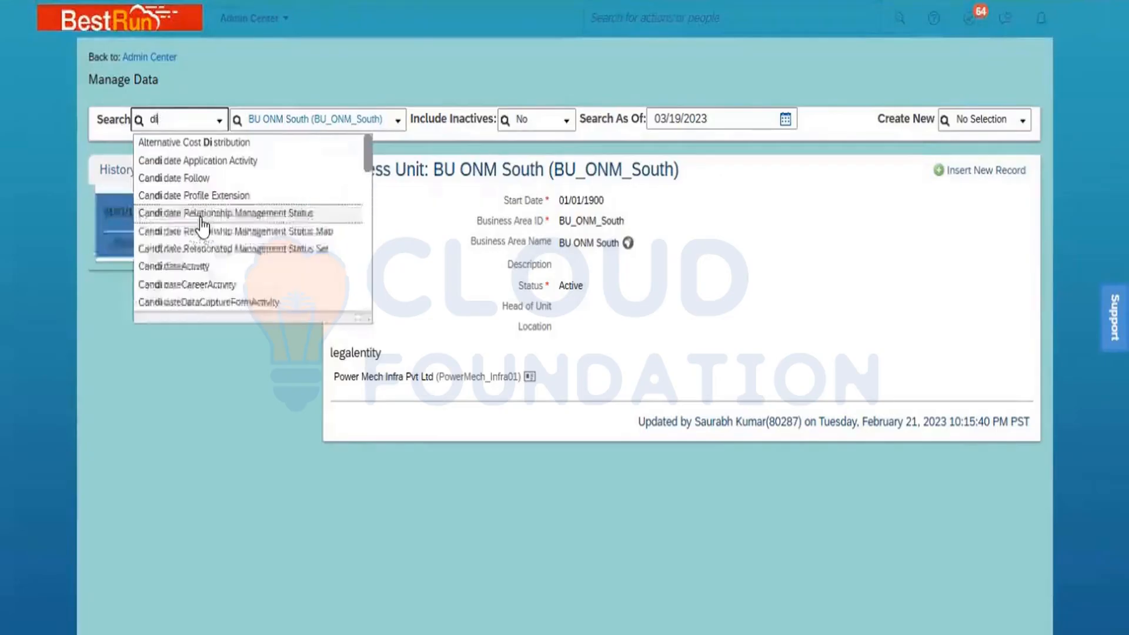
pyautogui.write('vi')
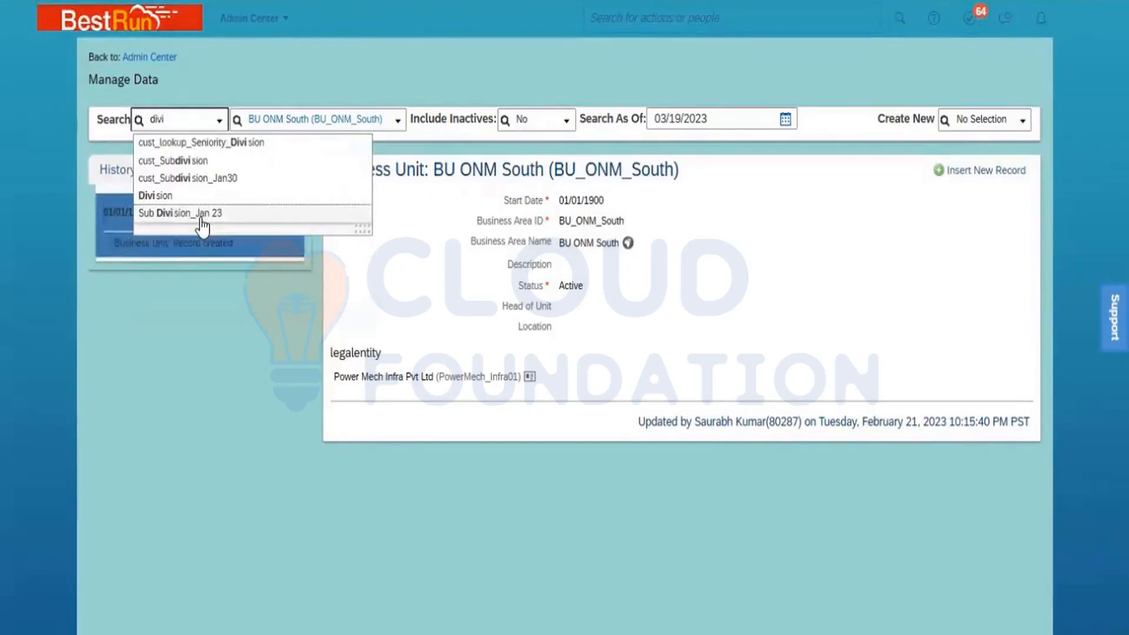
pyautogui.click(187, 198)
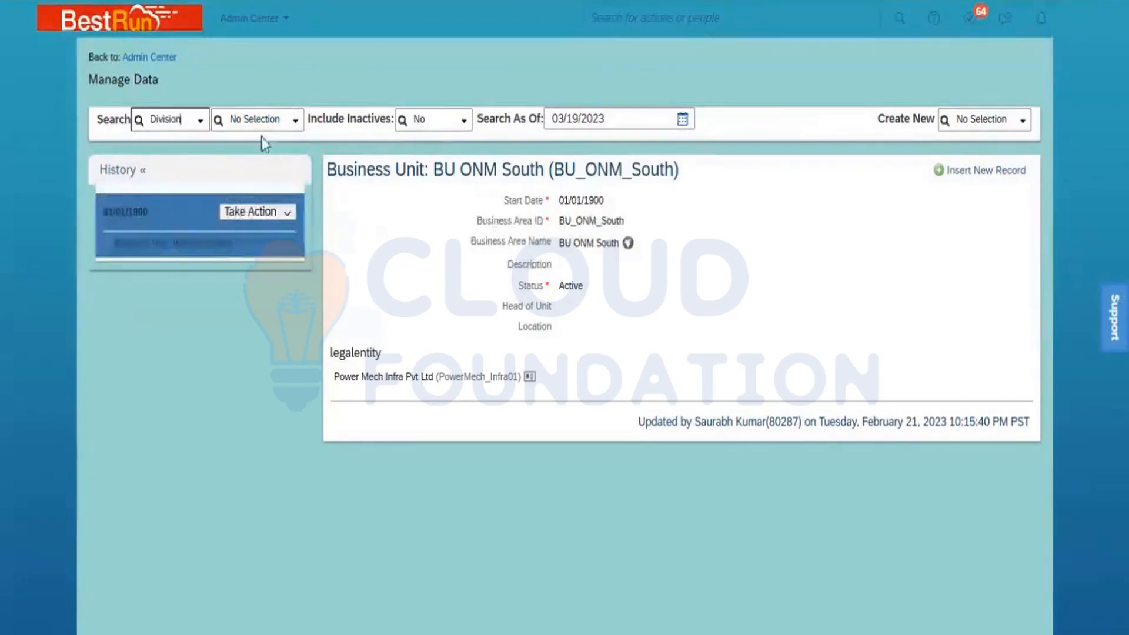
pyautogui.click(261, 119)
pyautogui.write('O')
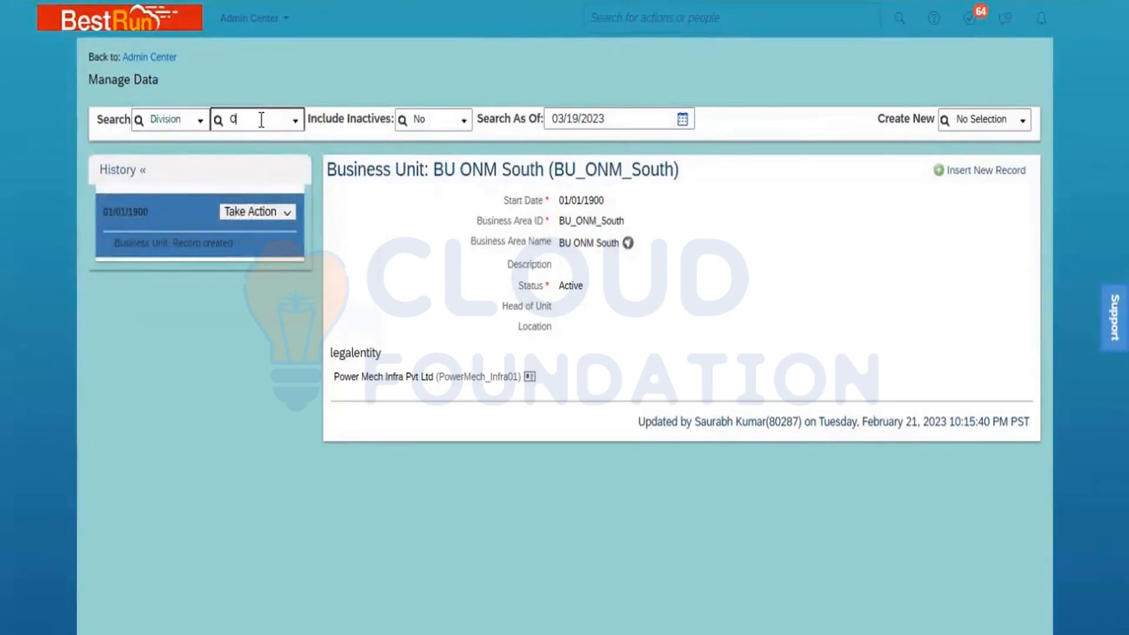
pyautogui.write('NM')
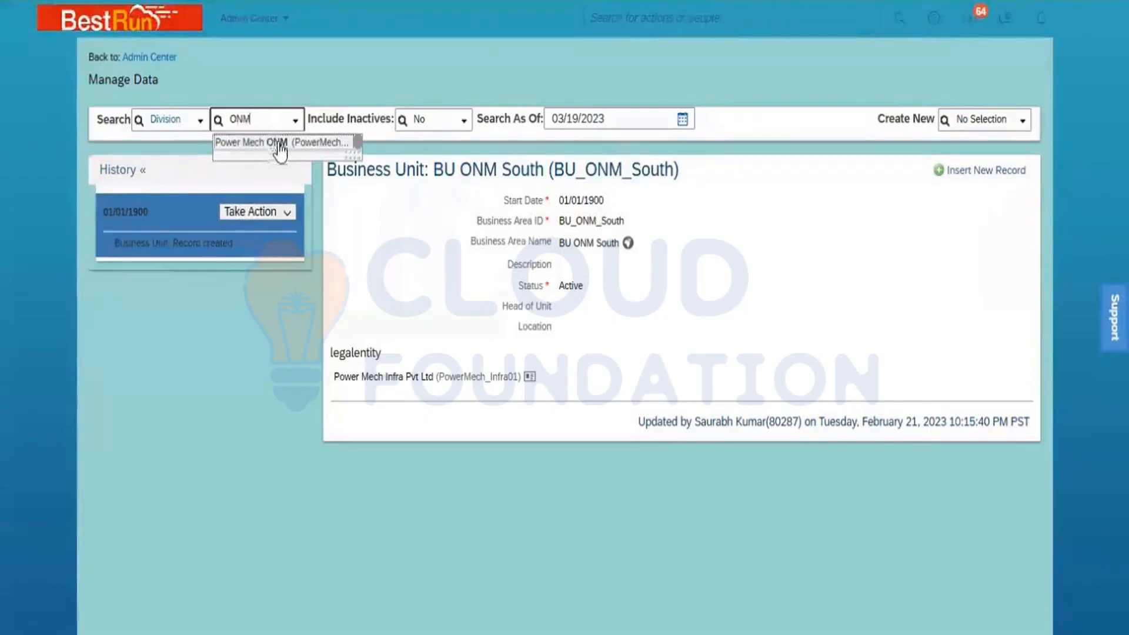
pyautogui.click(277, 142)
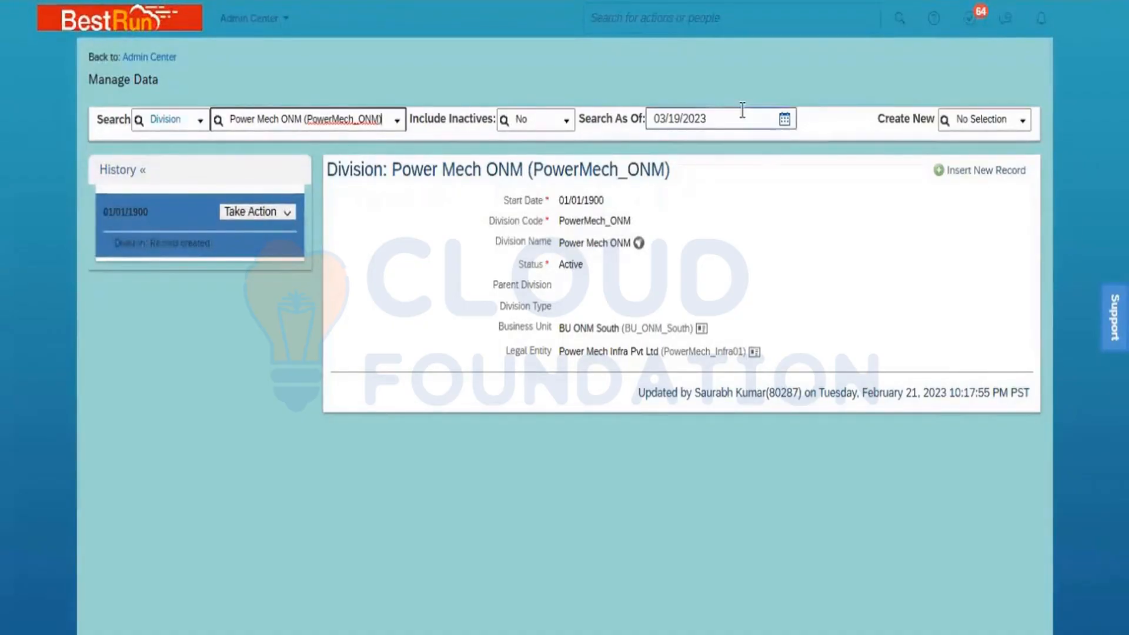
pyautogui.click(638, 243)
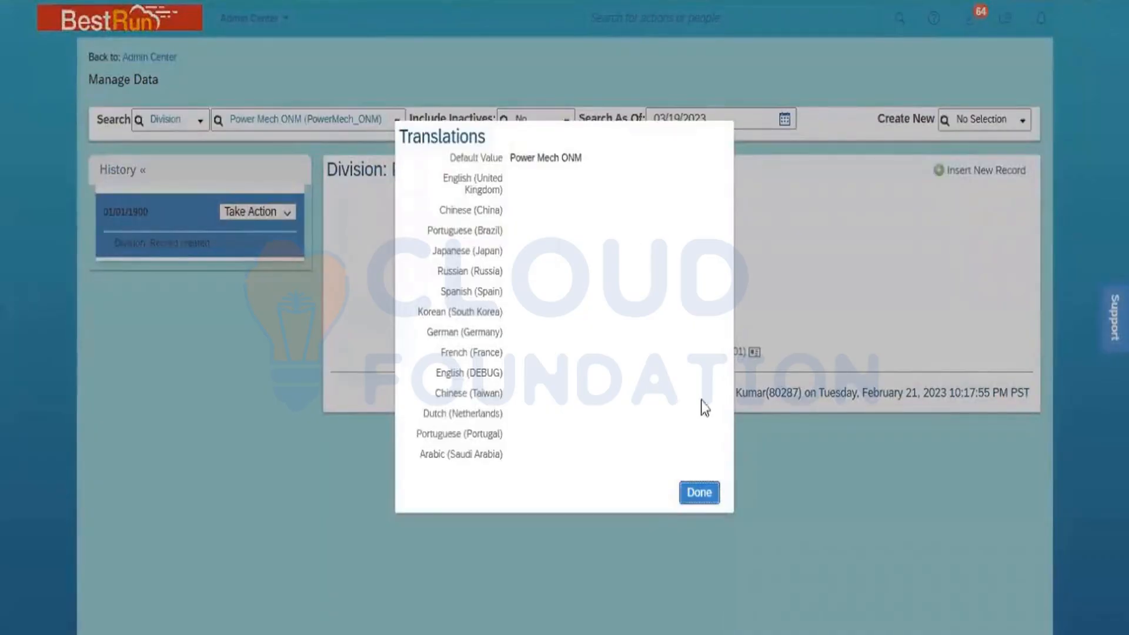
pyautogui.click(707, 495)
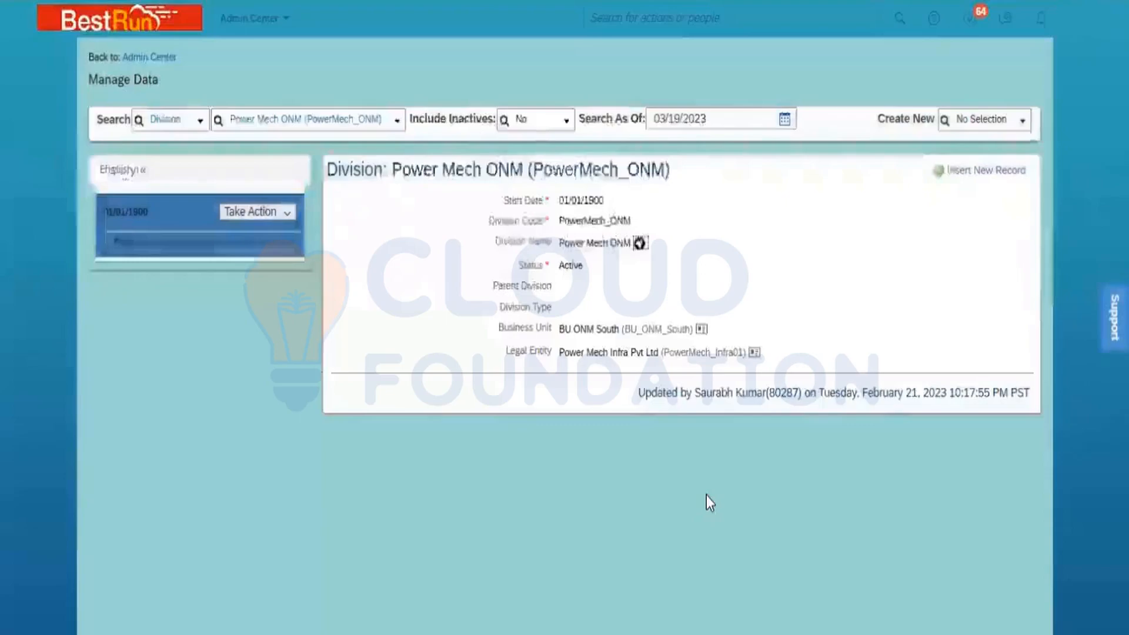
# Look up the Department record C & I Operations_PMI and examine its start date field.
pyautogui.doubleClick(170, 119)
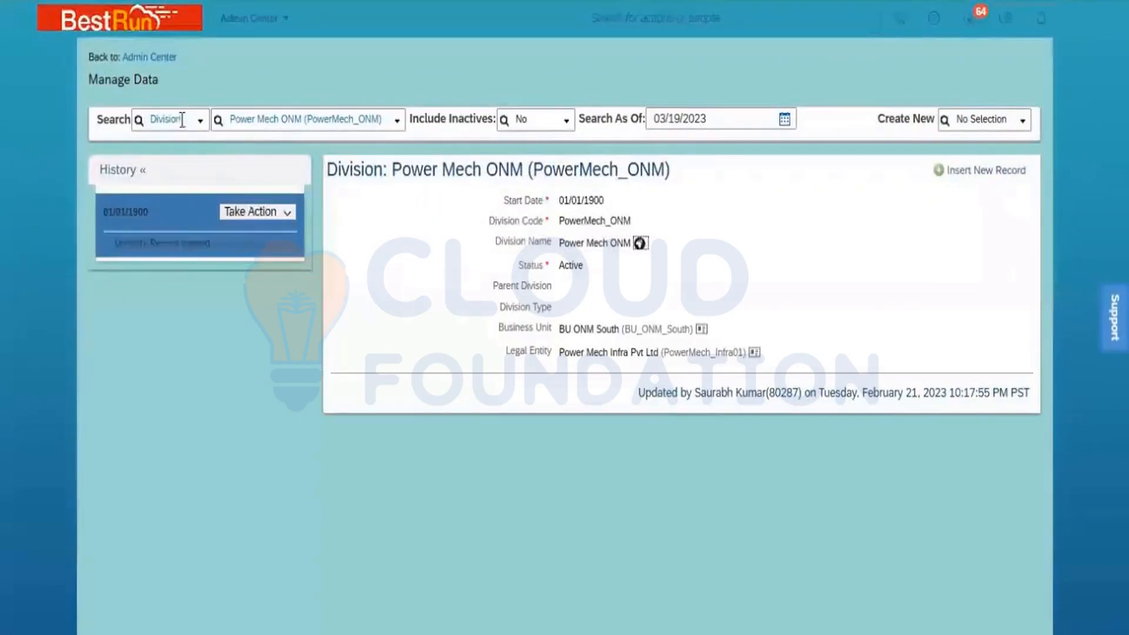
pyautogui.write('depart')
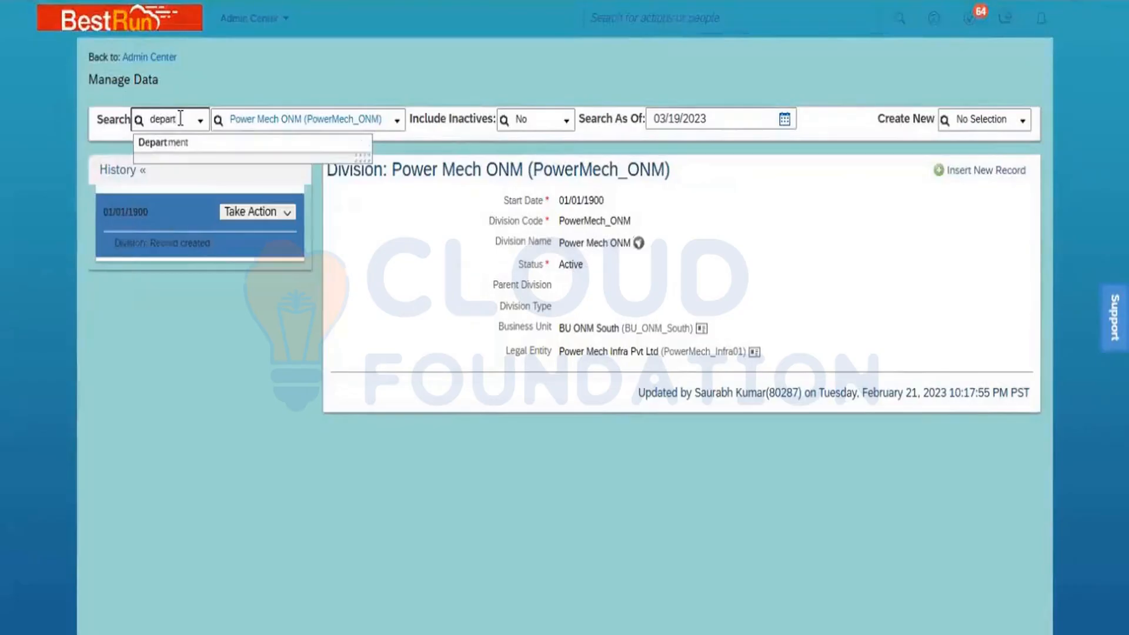
pyautogui.click(196, 147)
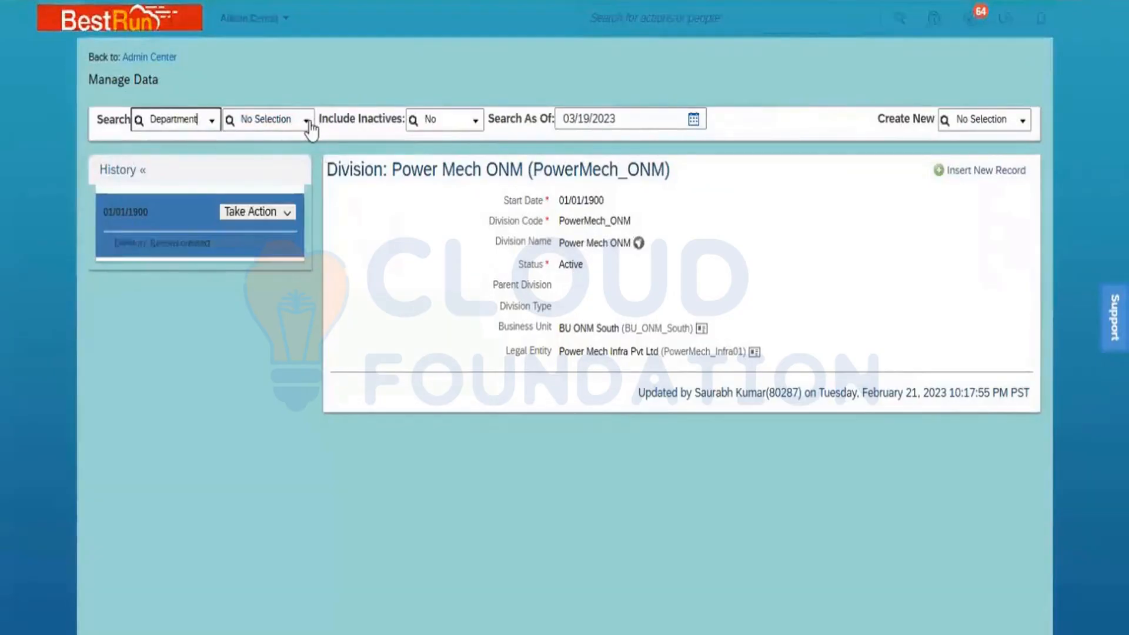
pyautogui.click(310, 122)
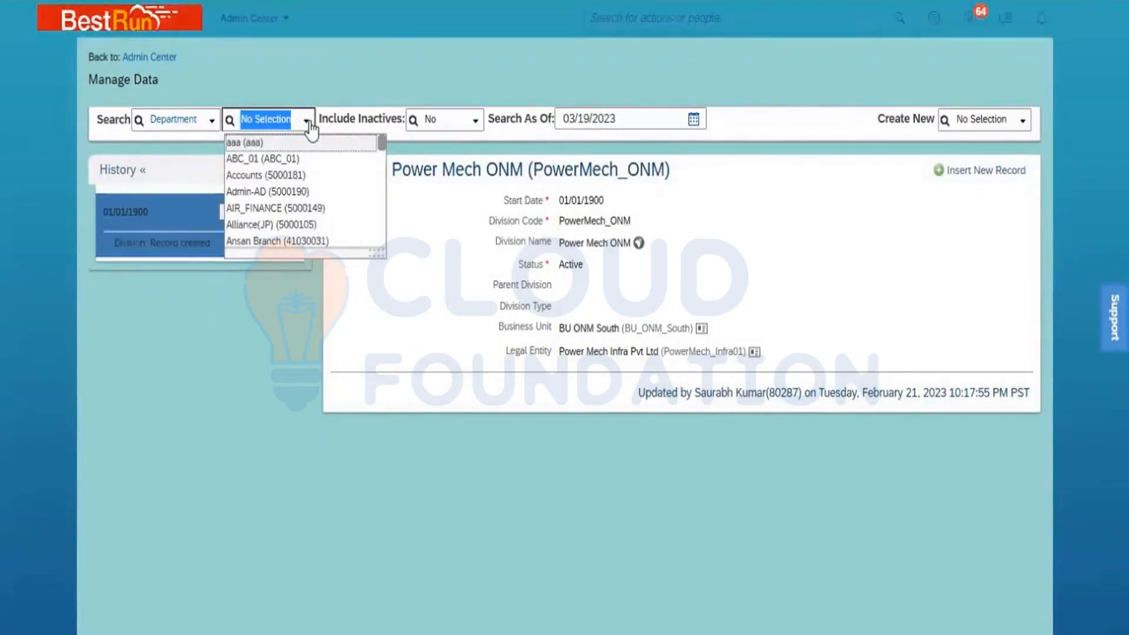
pyautogui.write('PMI')
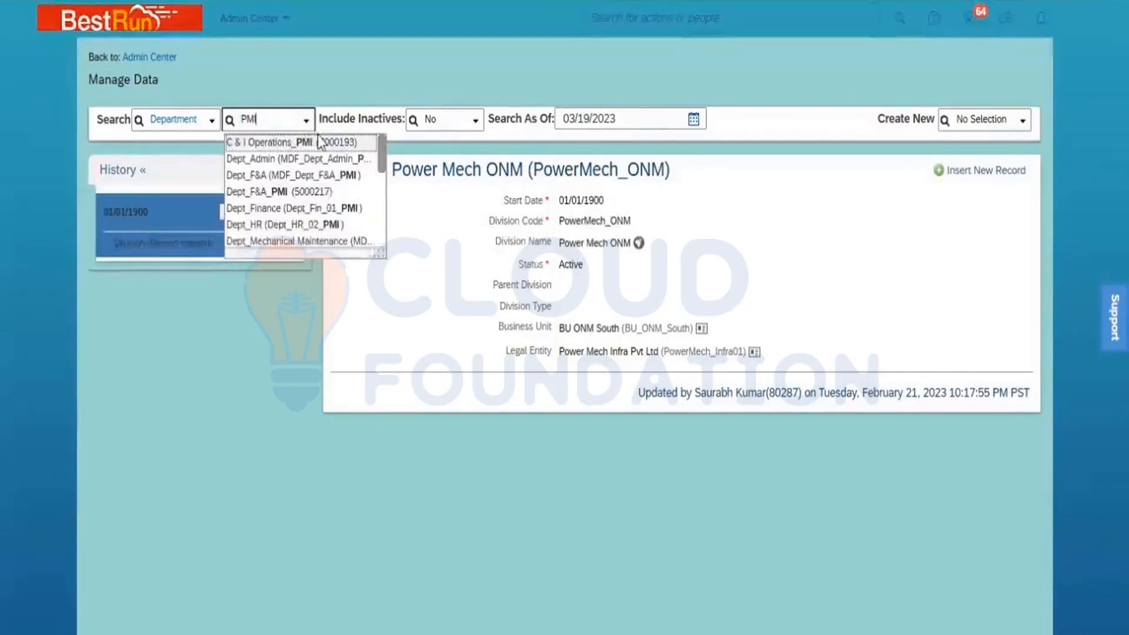
pyautogui.click(320, 144)
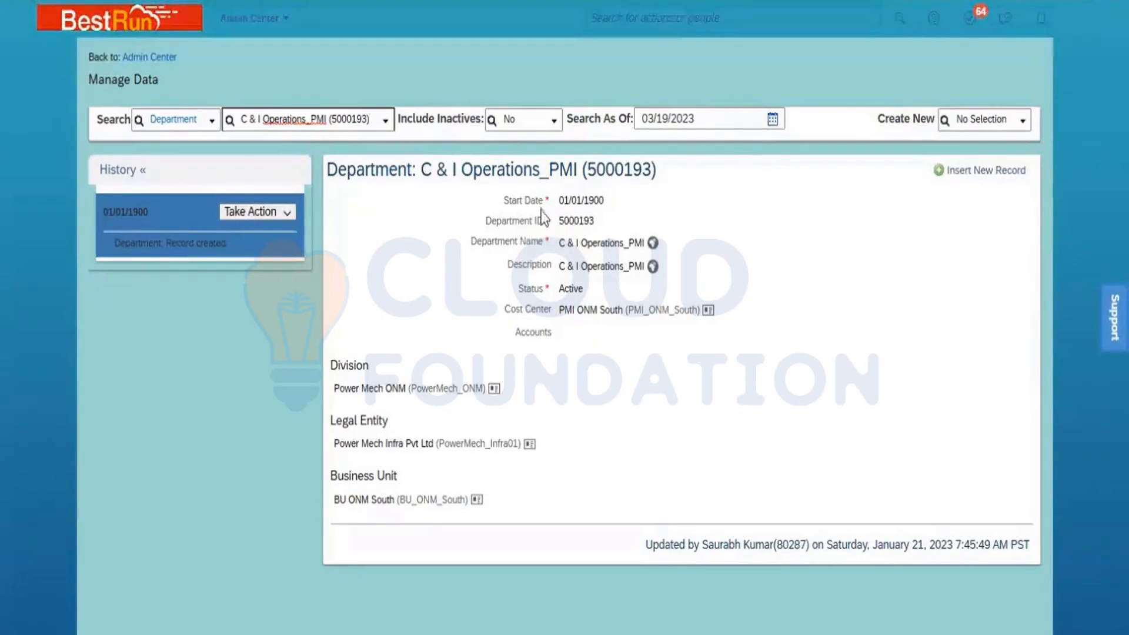
pyautogui.moveTo(542, 201); pyautogui.dragTo(503, 200)
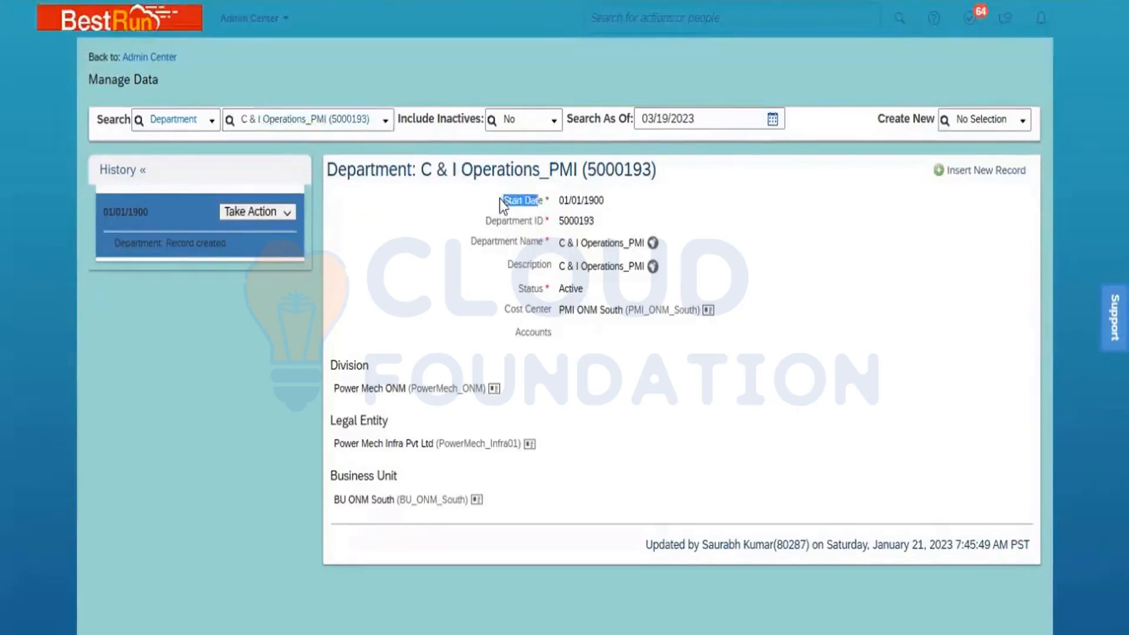
pyautogui.click(650, 205)
# Look up the Country/Region record India (IND).
pyautogui.click(194, 118)
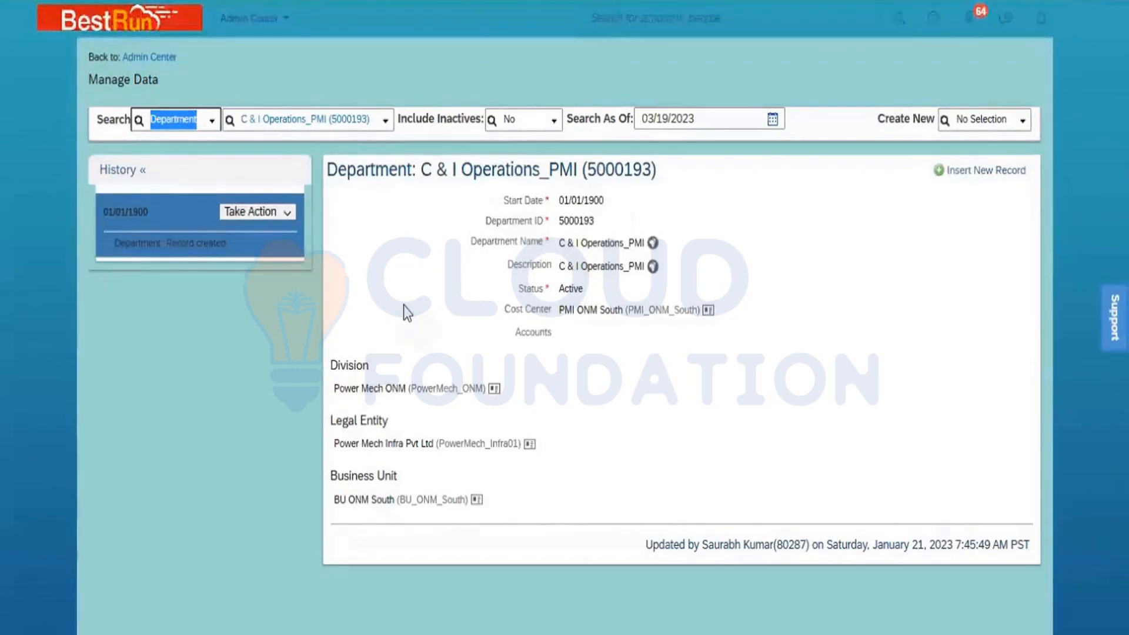
pyautogui.write('coun')
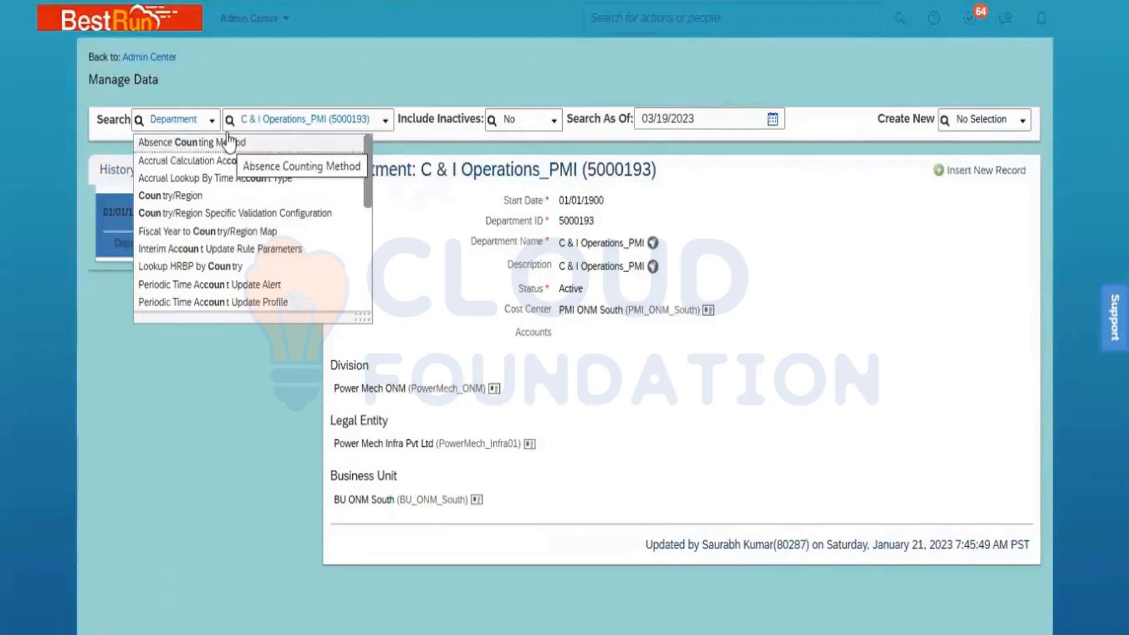
pyautogui.click(198, 116)
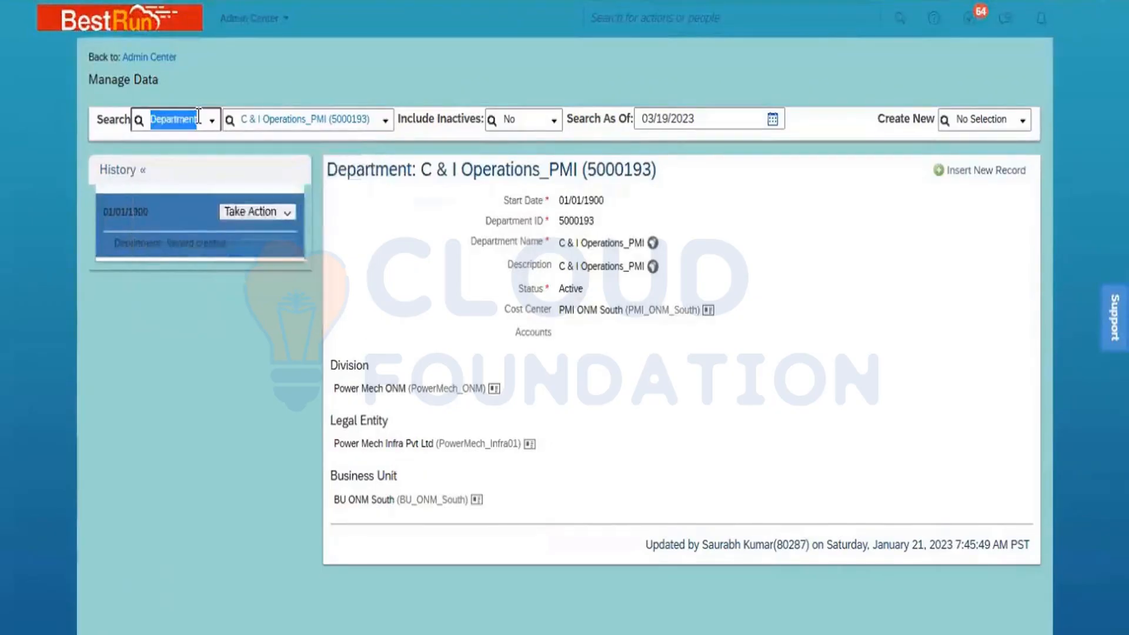
pyautogui.write('country')
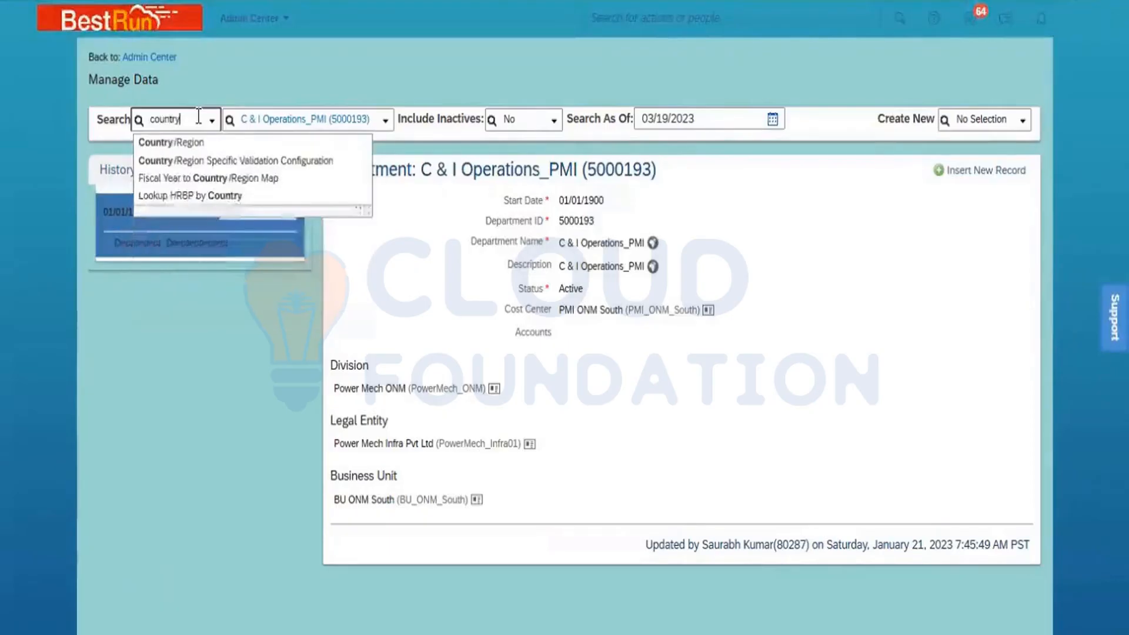
pyautogui.click(180, 143)
pyautogui.click(300, 120)
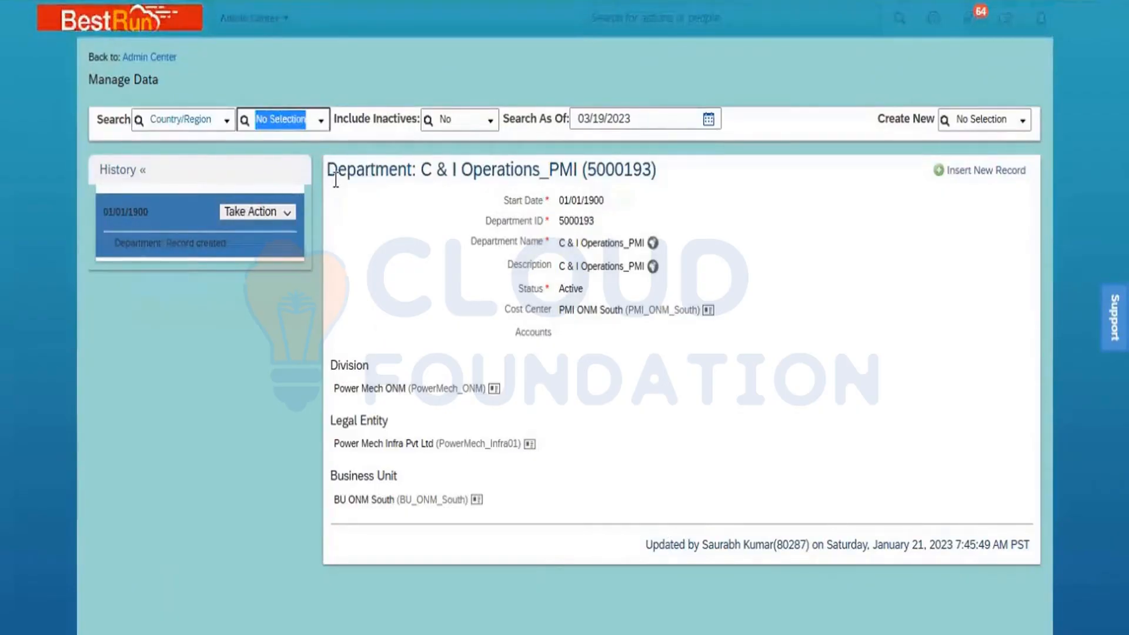
pyautogui.write('Indi')
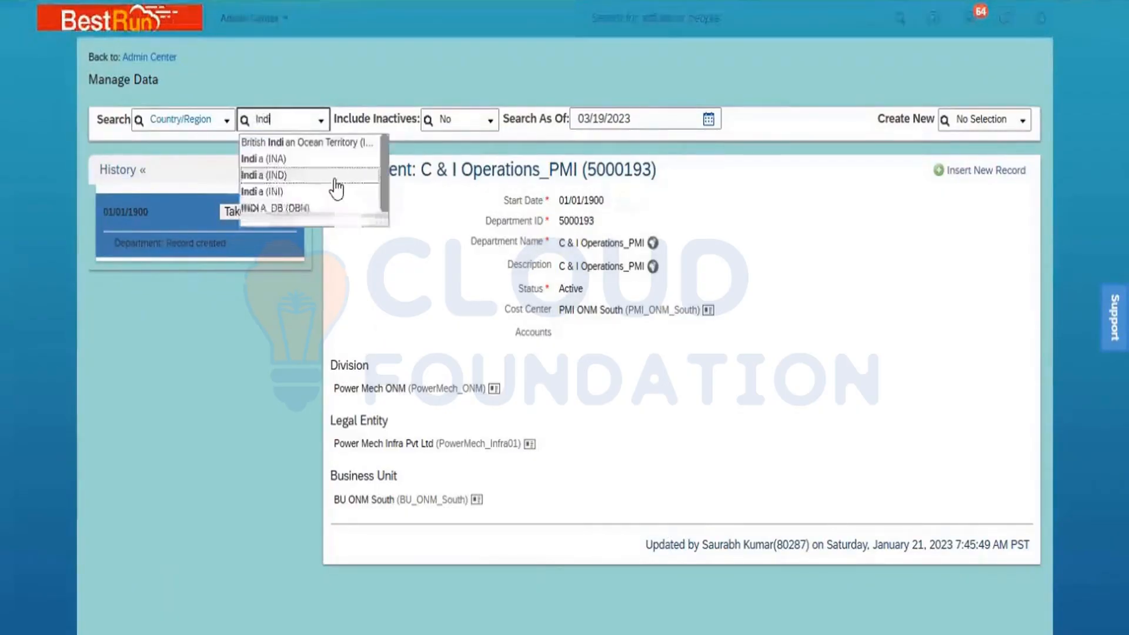
pyautogui.click(301, 177)
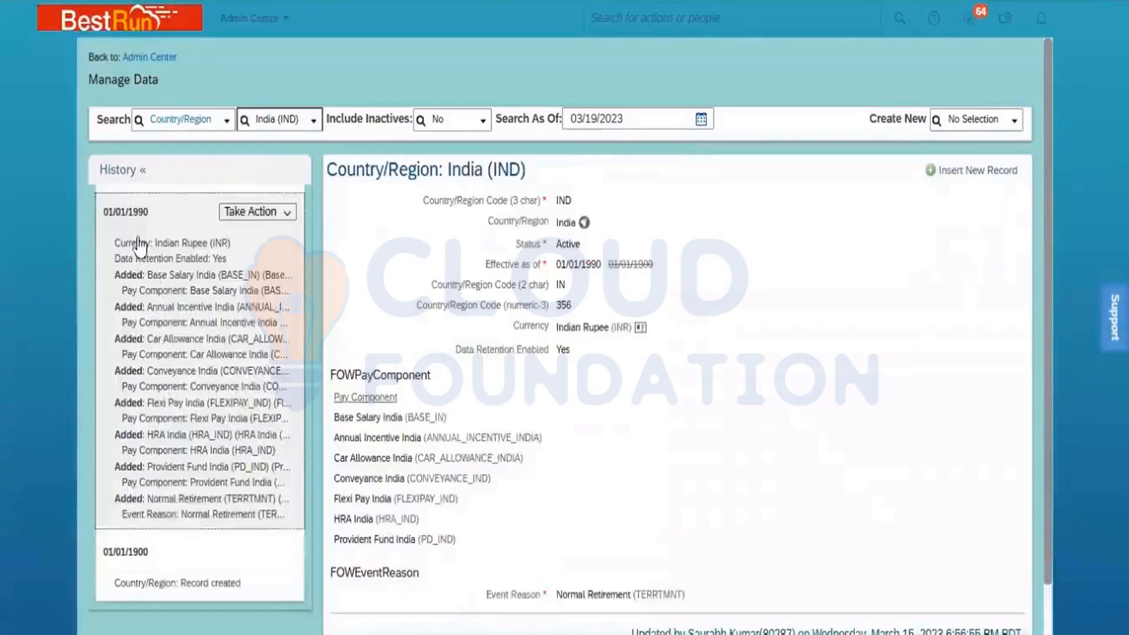
# Open the India record's 01/01/1990 history entry with Make Correction and review its pay component and event reason sections.
pyautogui.click(264, 253)
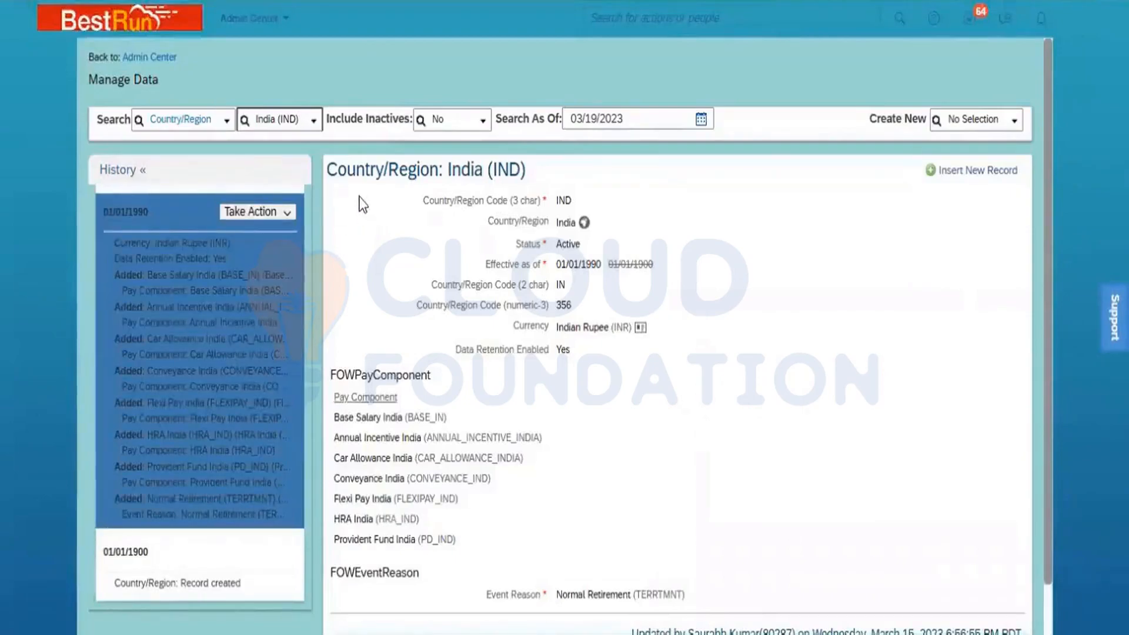
pyautogui.click(288, 216)
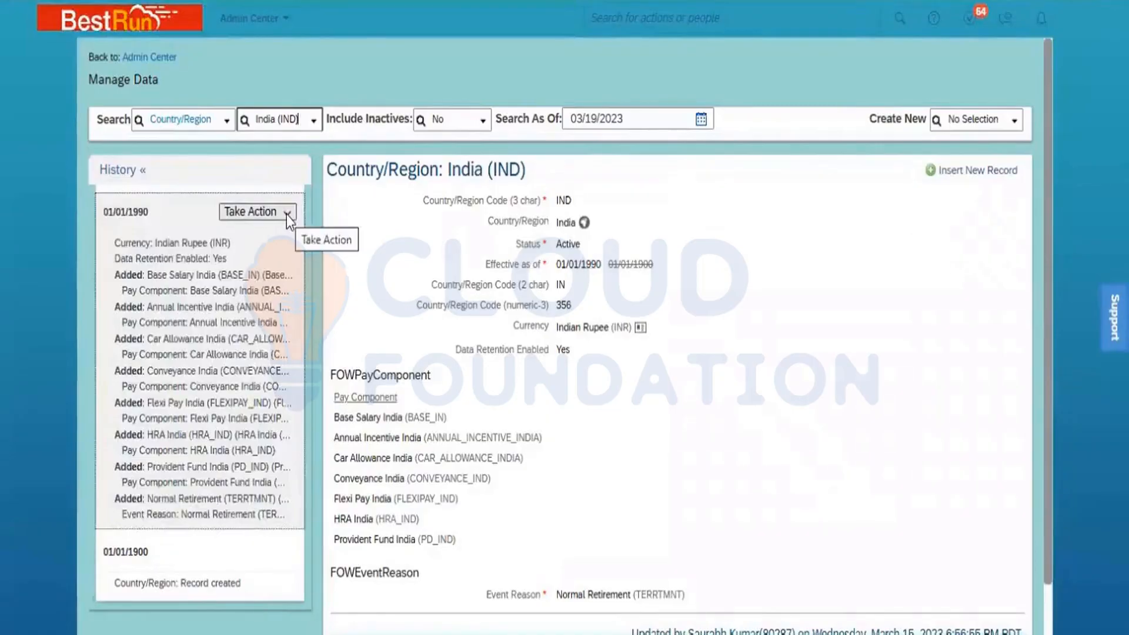
pyautogui.click(287, 213)
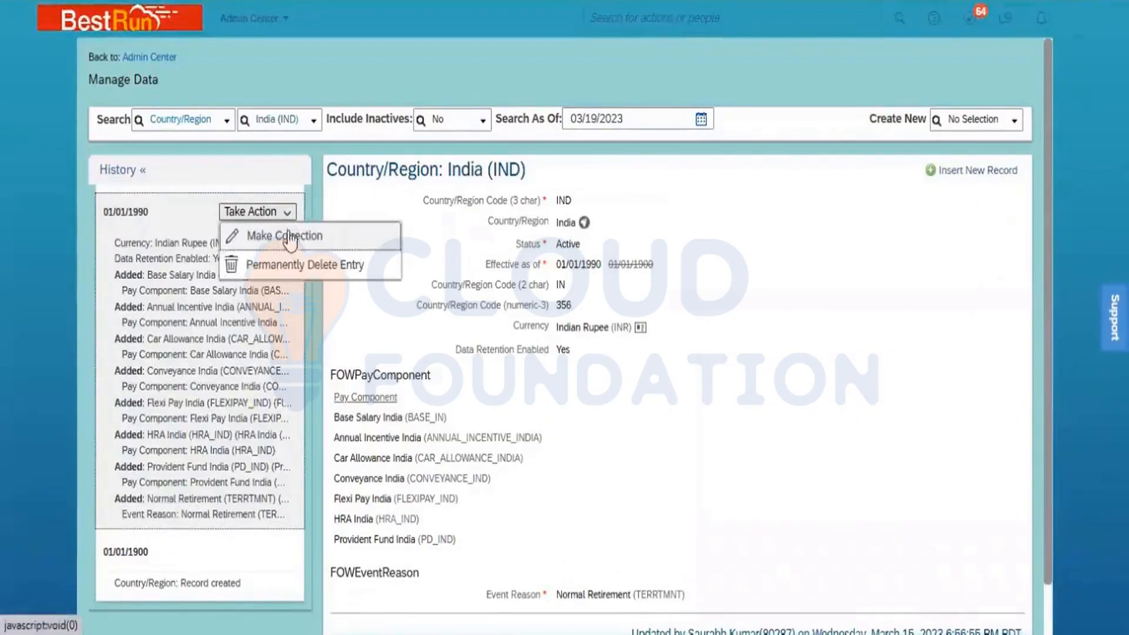
pyautogui.click(292, 239)
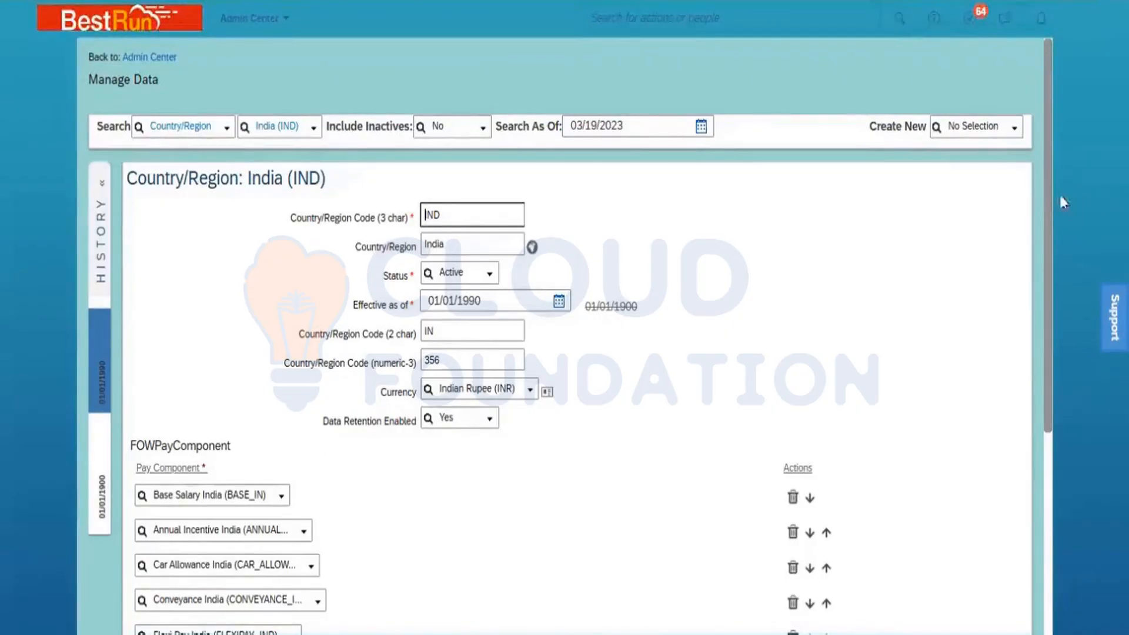
pyautogui.moveTo(1046, 193); pyautogui.dragTo(1071, 474)
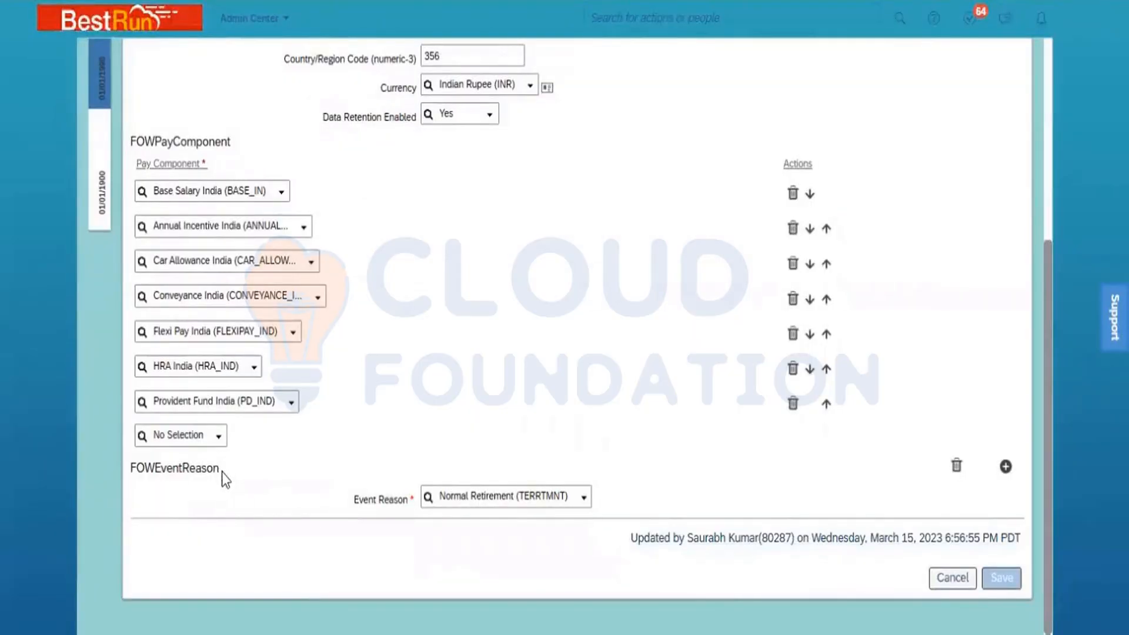
# Examine the India record's event reason section and its general country fields.
pyautogui.moveTo(222, 471); pyautogui.dragTo(160, 474)
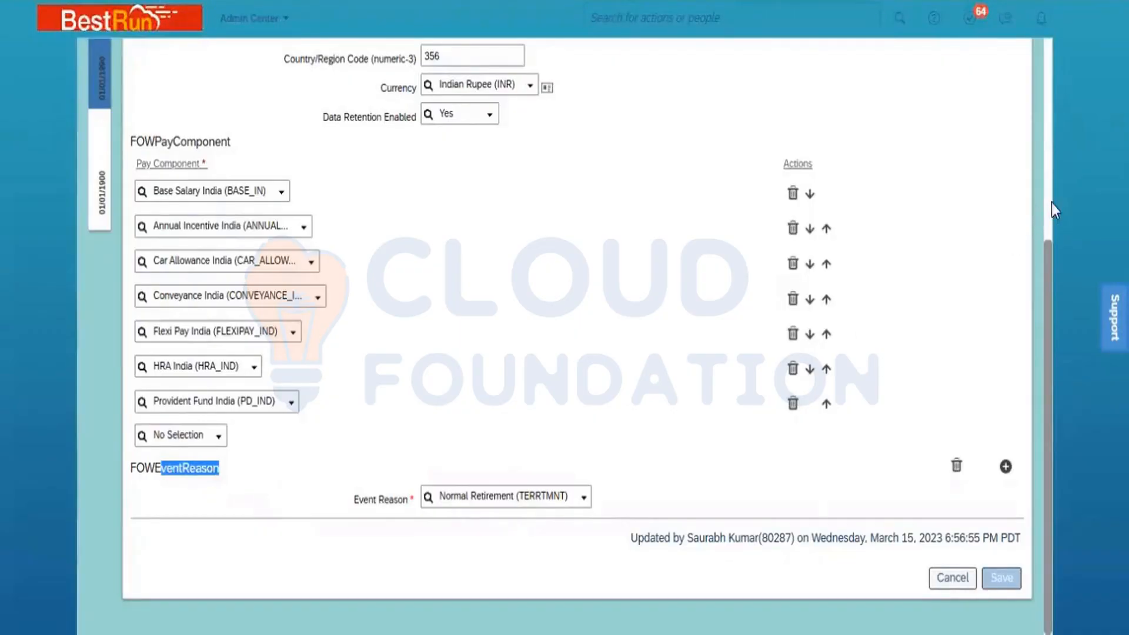
pyautogui.scroll(5, 1050, 194)
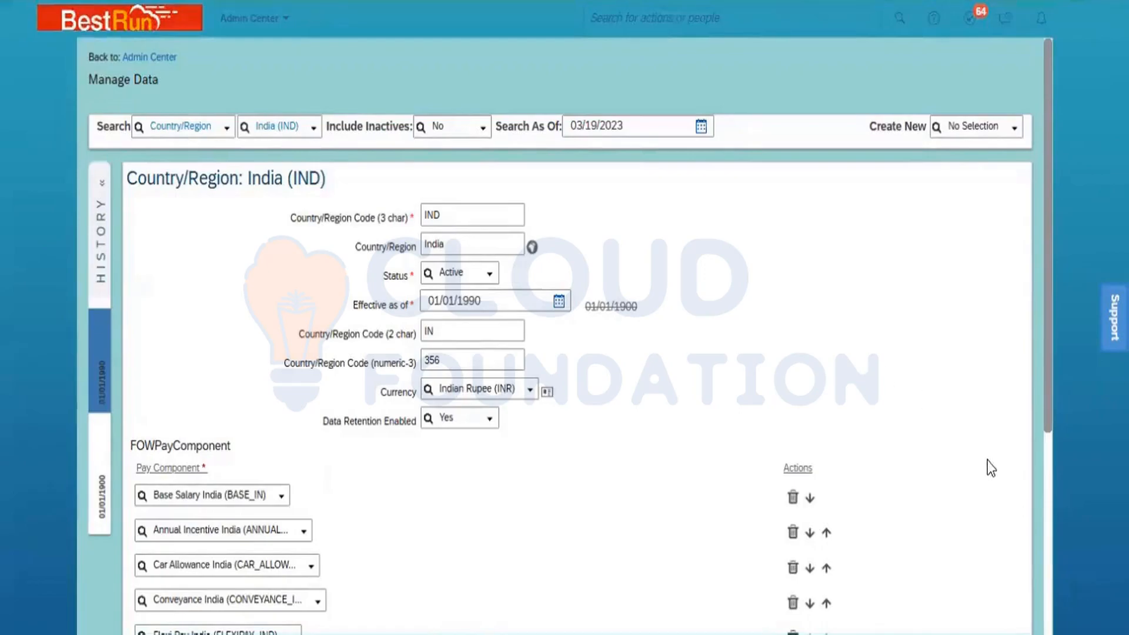
pyautogui.scroll(-5, 1046, 497)
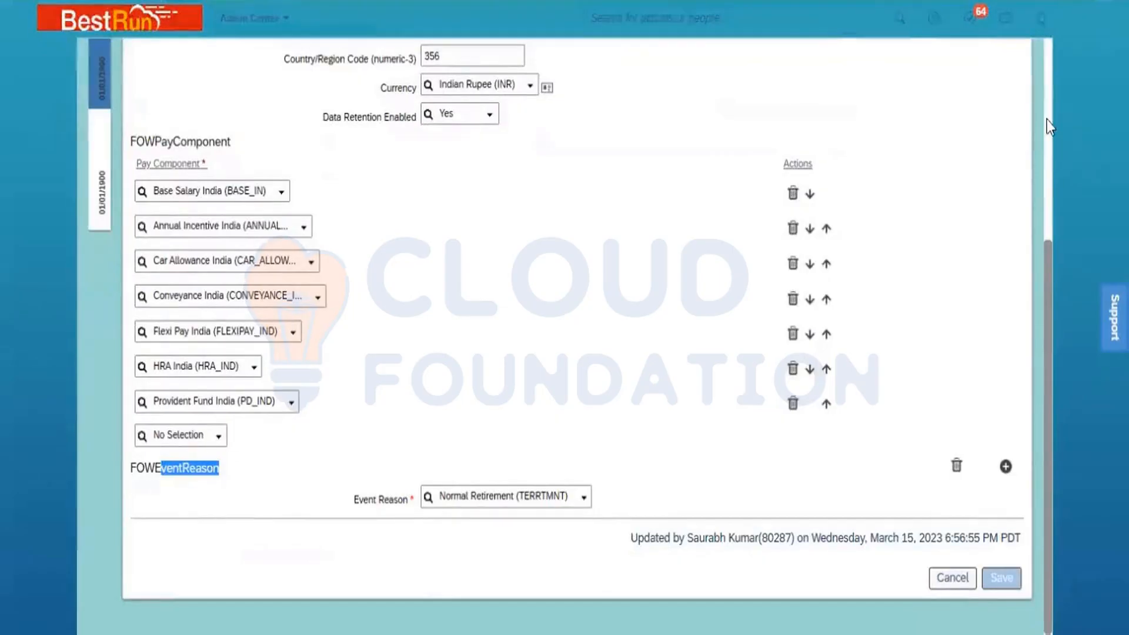
pyautogui.scroll(5, 1046, 119)
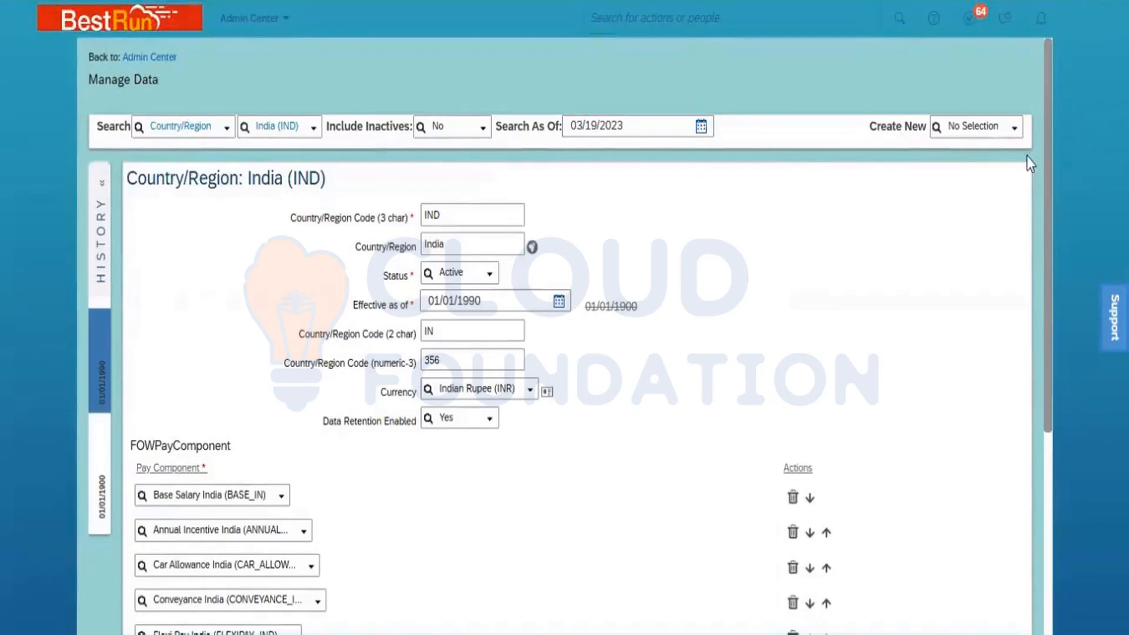
# Start creating a new Department record in Manage Data.
pyautogui.click(987, 128)
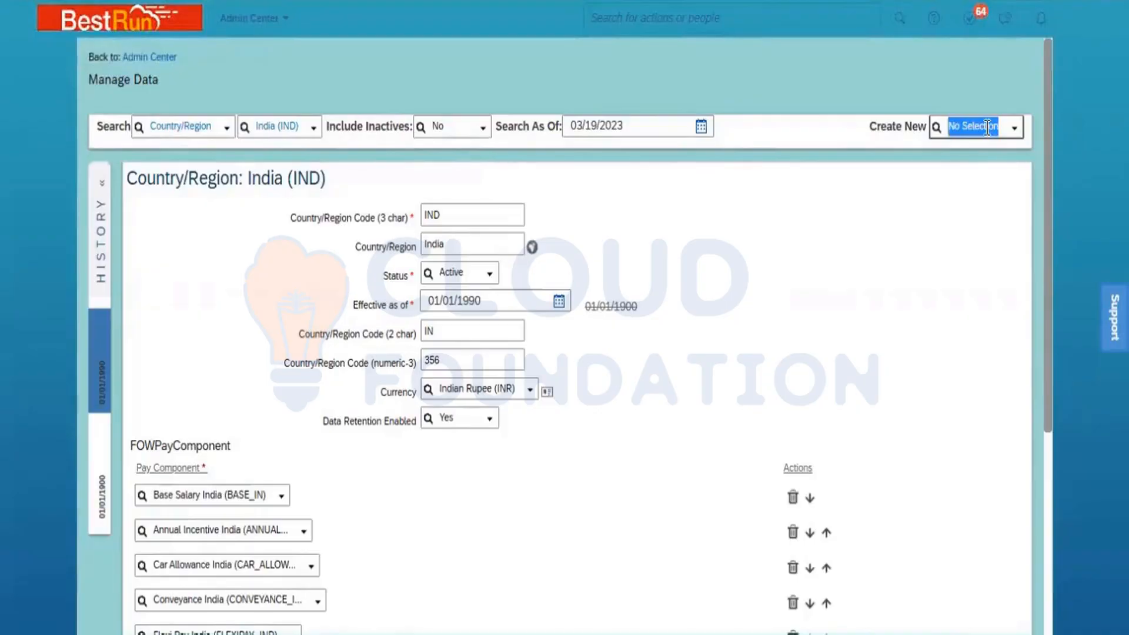
pyautogui.write('d')
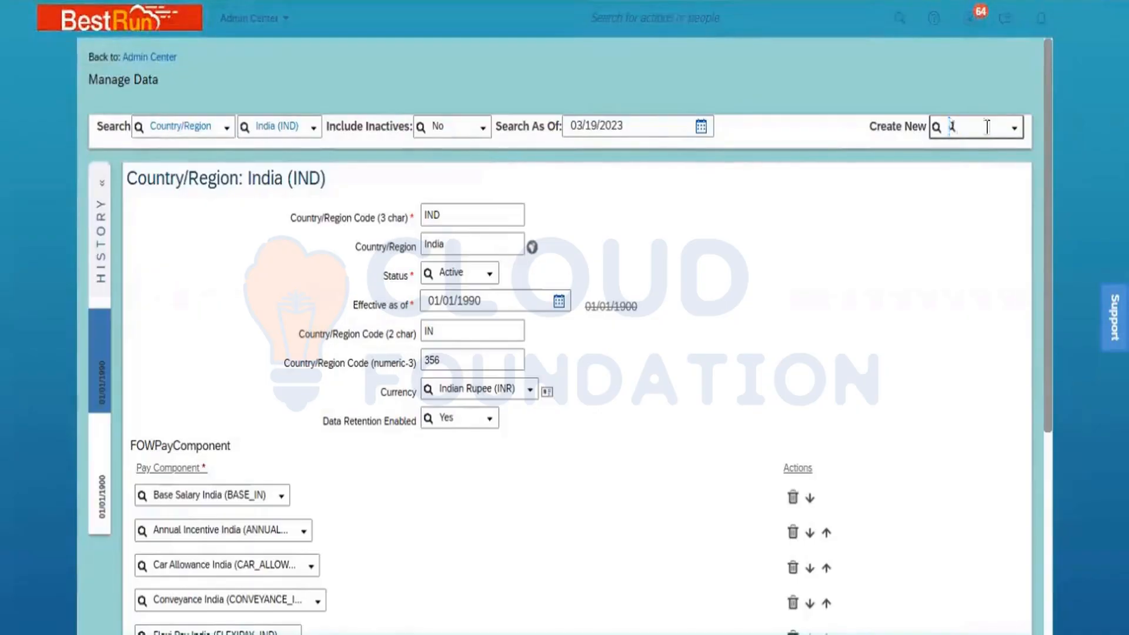
pyautogui.write('epart')
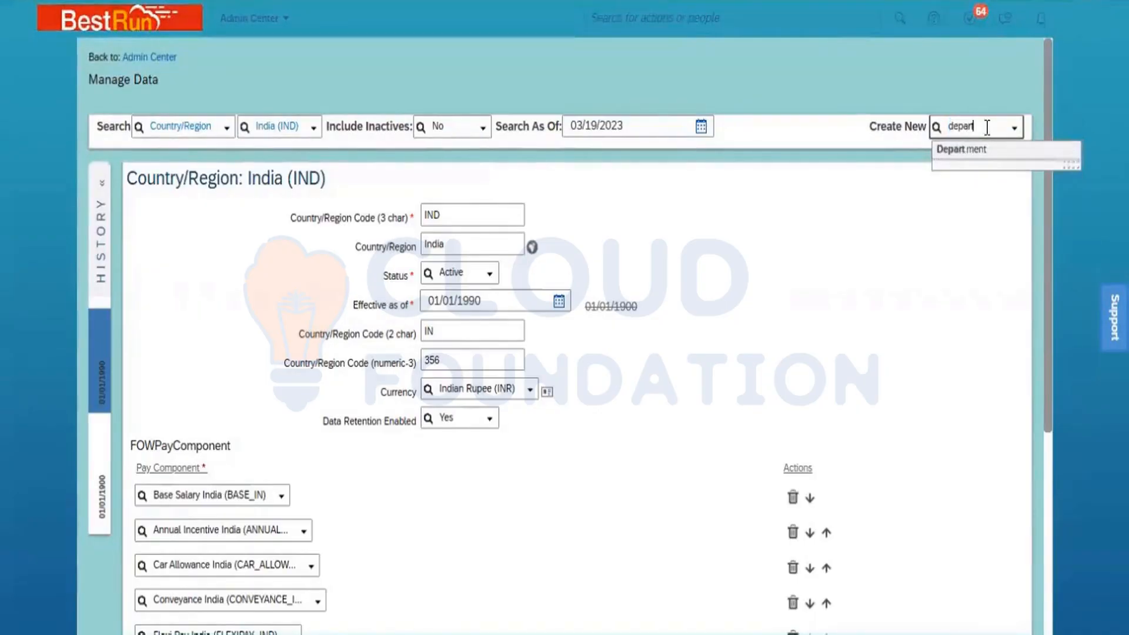
pyautogui.click(974, 151)
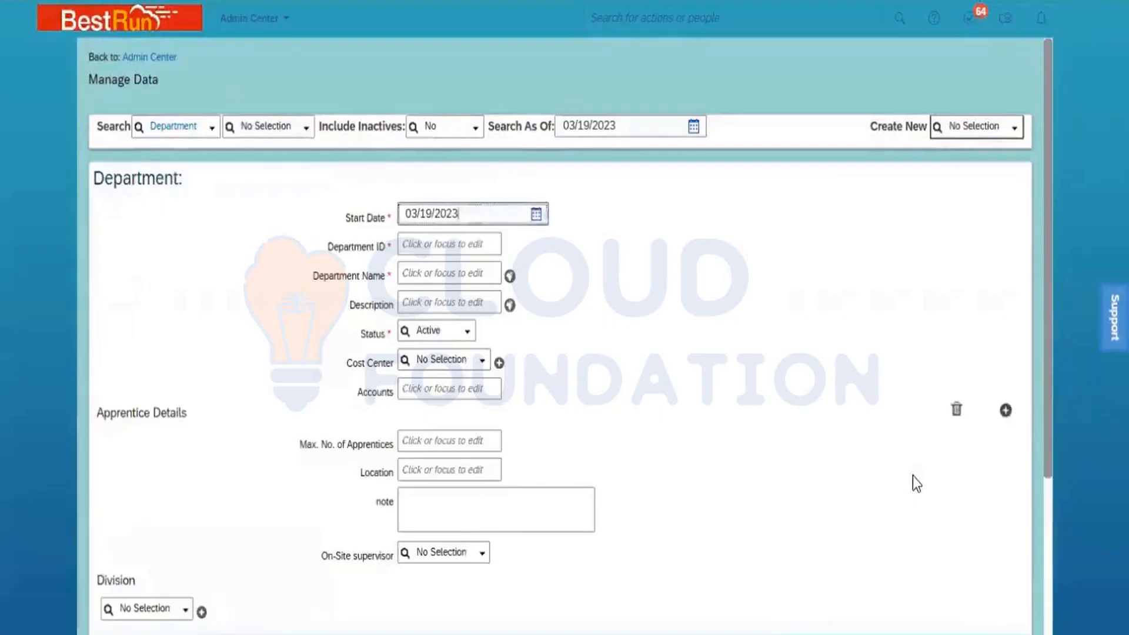
# Set the new department's start date to 01/01/1900.
pyautogui.click(536, 216)
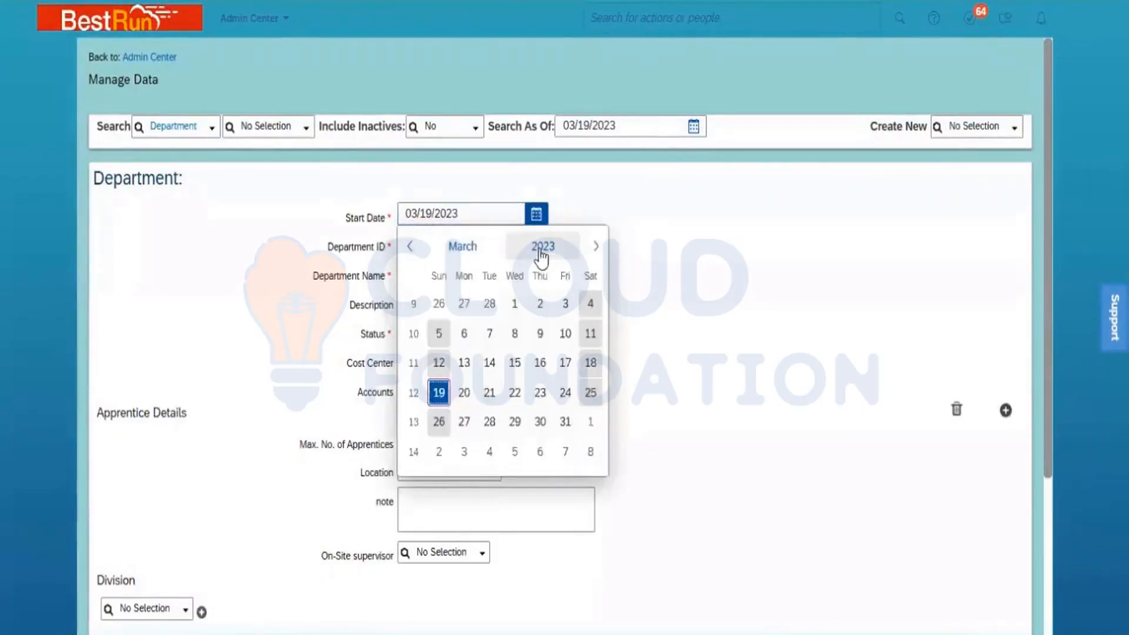
pyautogui.click(539, 249)
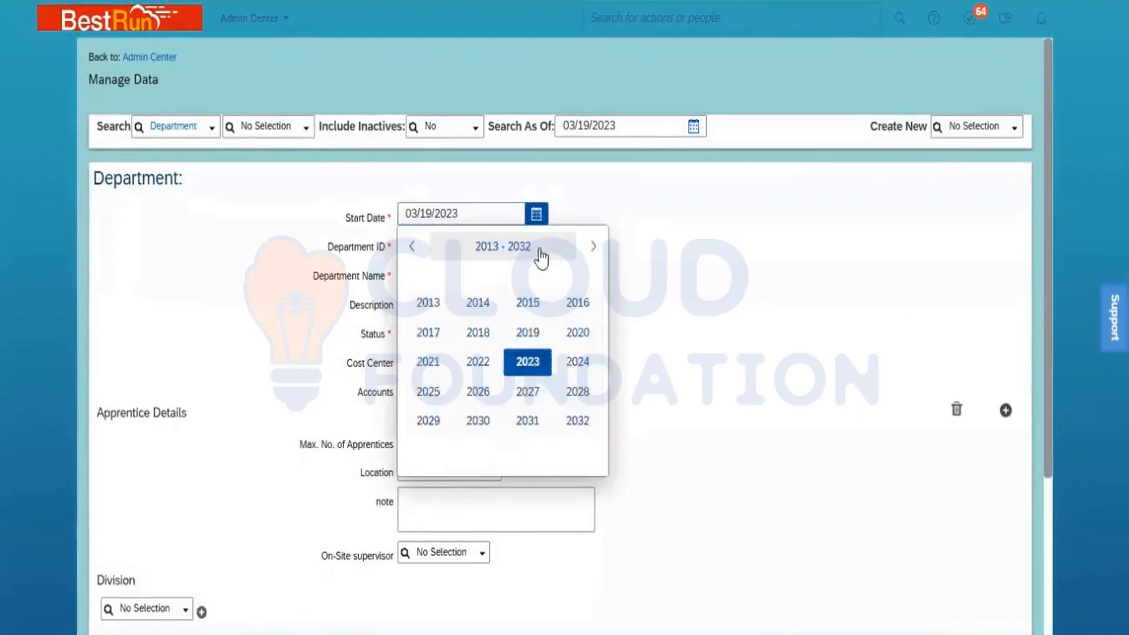
pyautogui.click(412, 247)
pyautogui.click(412, 246)
pyautogui.click(414, 247)
pyautogui.click(413, 247)
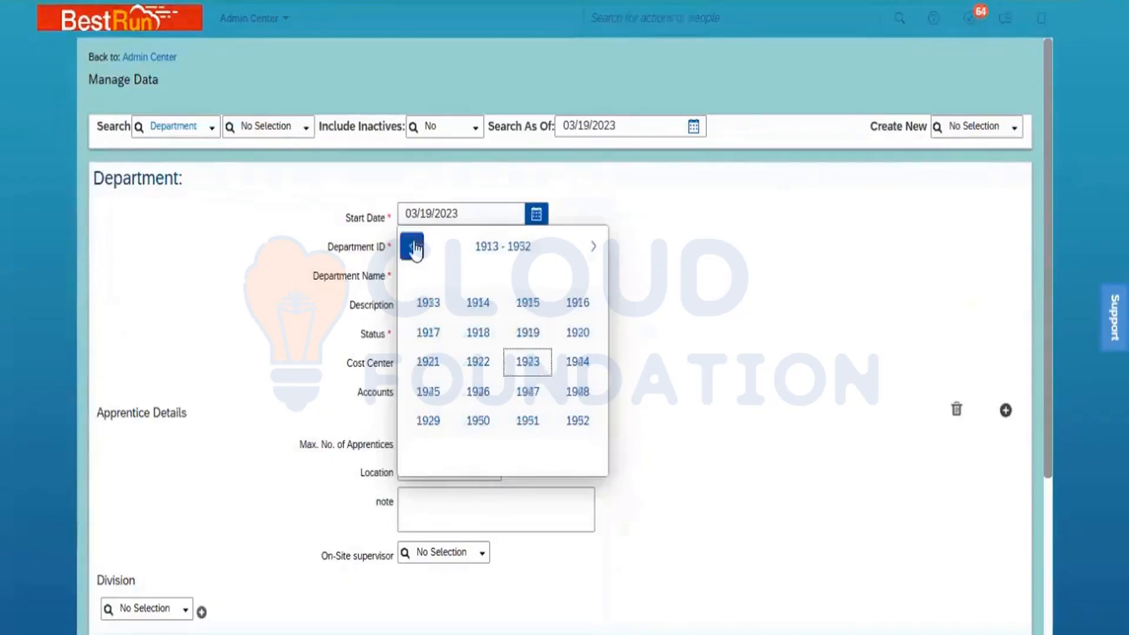
pyautogui.click(414, 247)
pyautogui.click(414, 247)
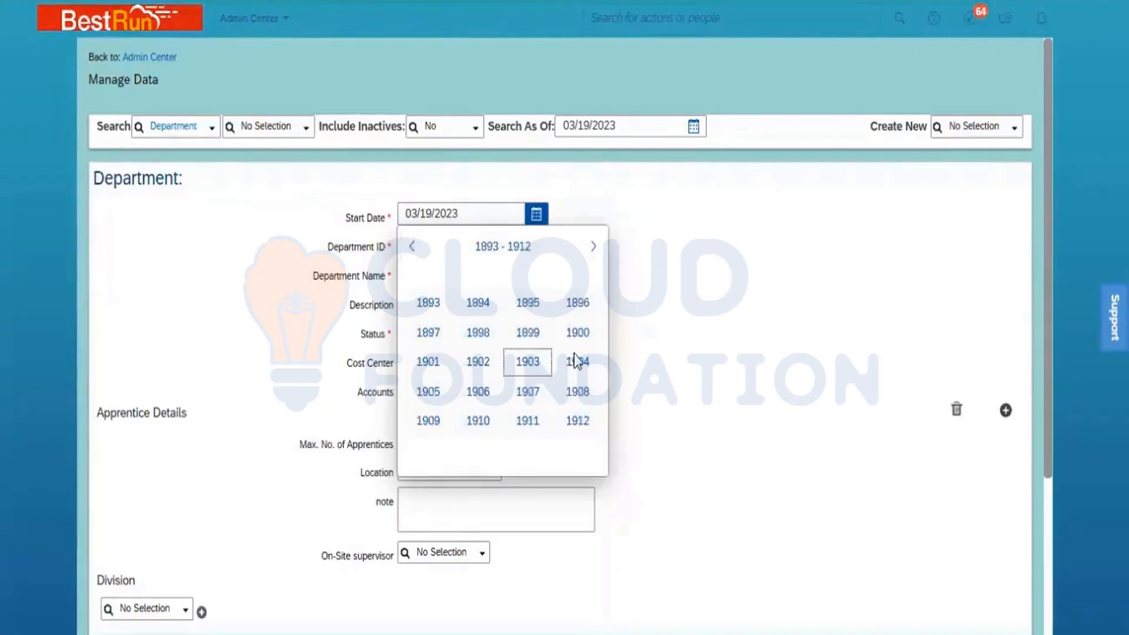
pyautogui.click(577, 334)
pyautogui.click(464, 258)
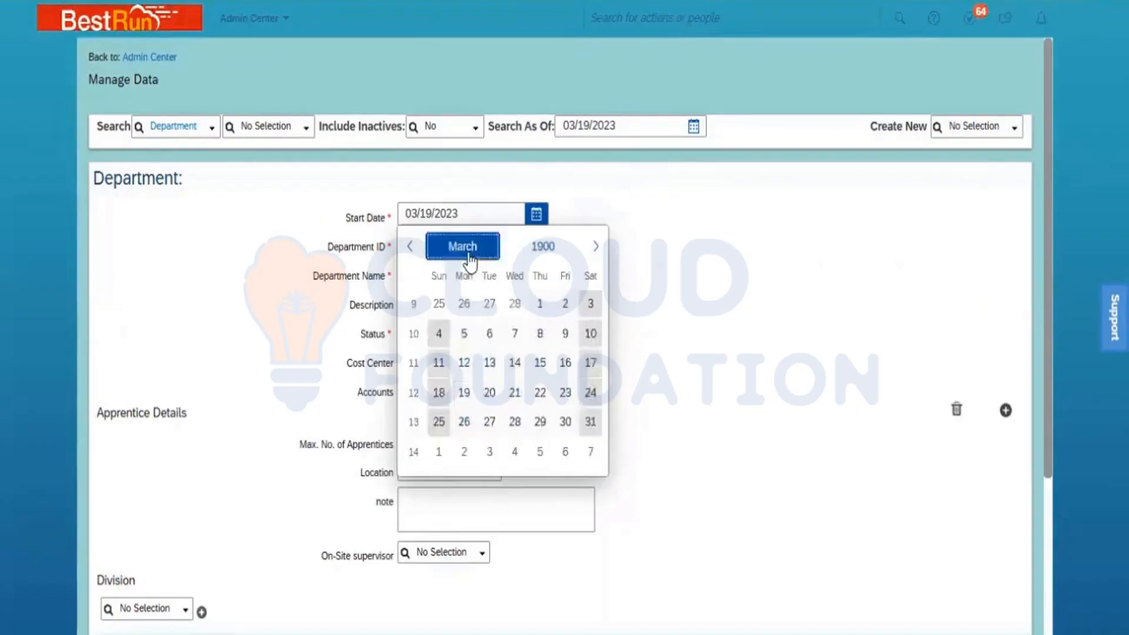
pyautogui.click(436, 306)
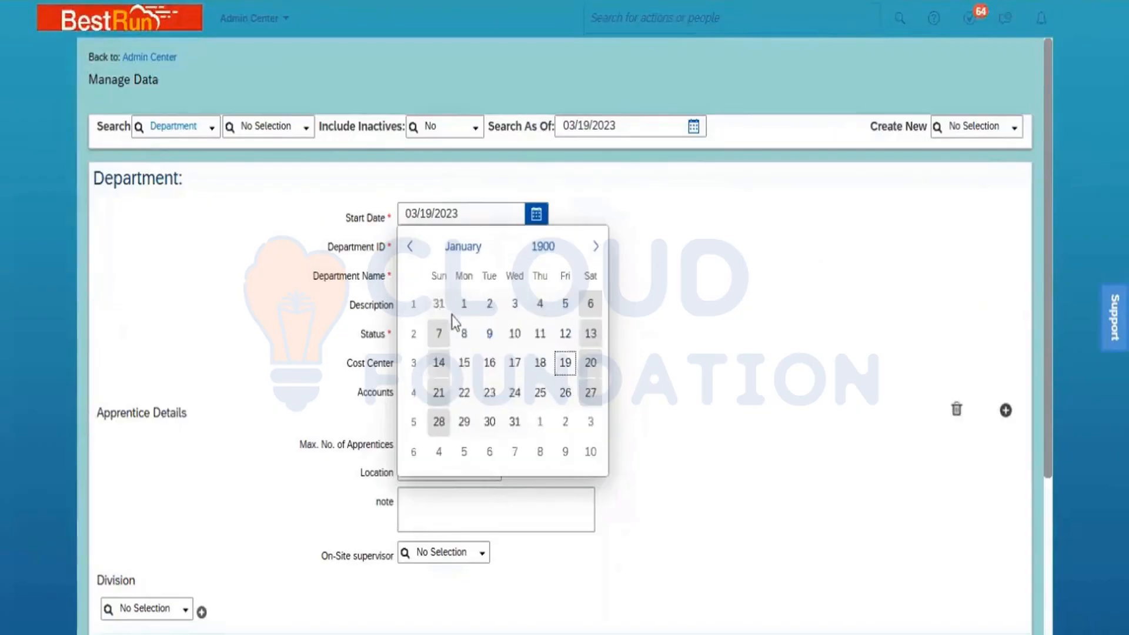
pyautogui.click(464, 303)
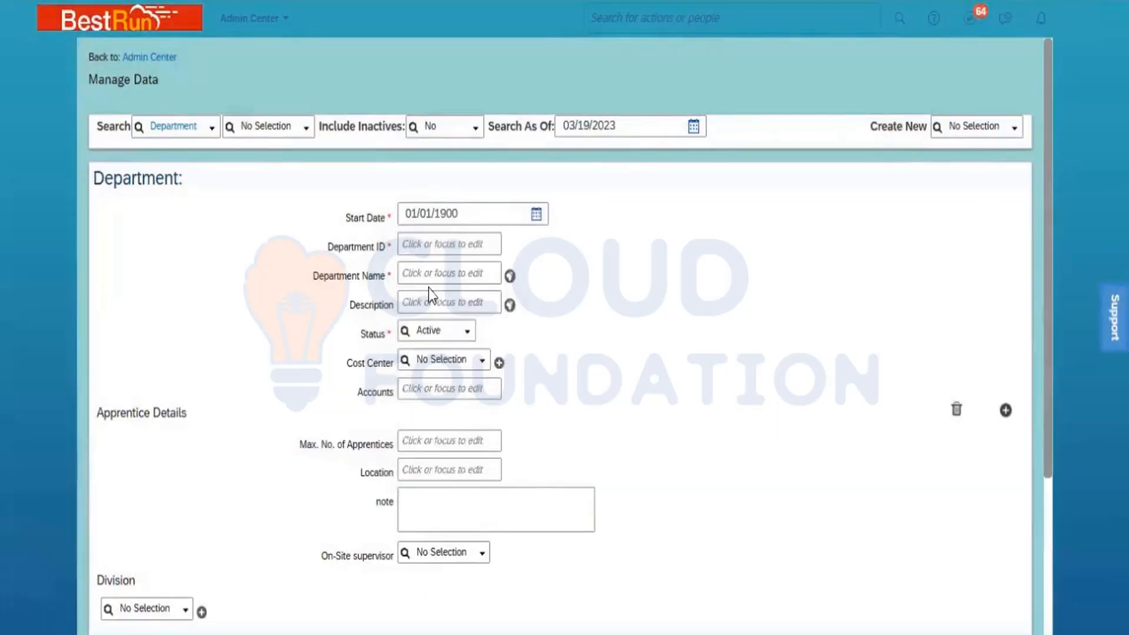
# Enter Dept_HR_PMI as the department ID and Dept_HR as the department name.
pyautogui.click(423, 245)
pyautogui.write('Dept')
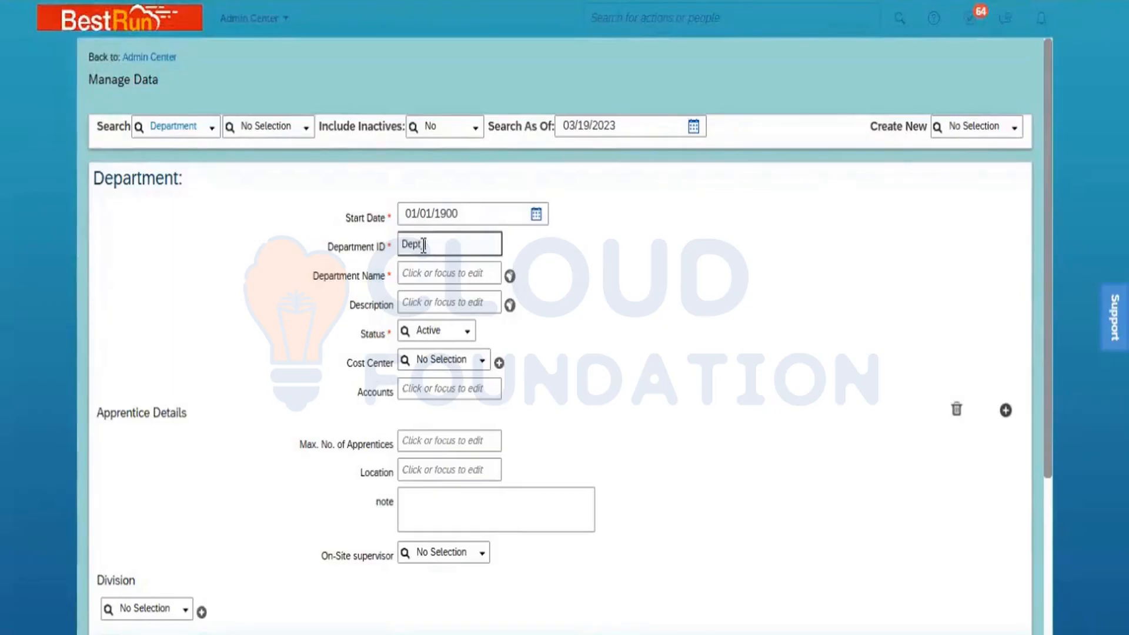
pyautogui.write('_HR_')
pyautogui.write('PMI')
pyautogui.click(439, 269)
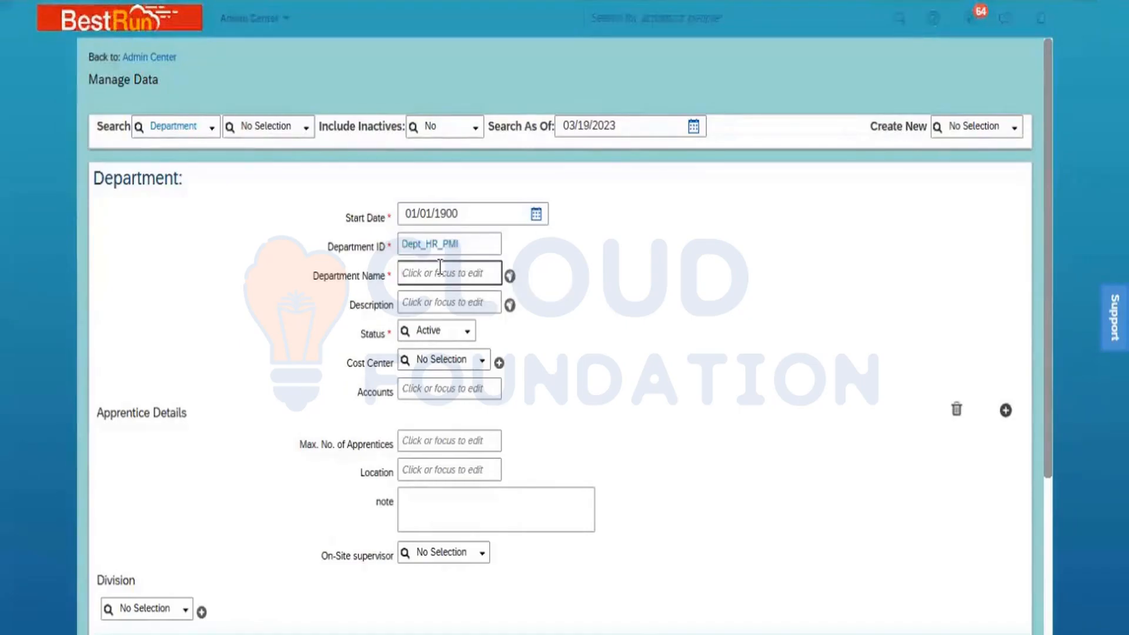
pyautogui.write('Dept_HR')
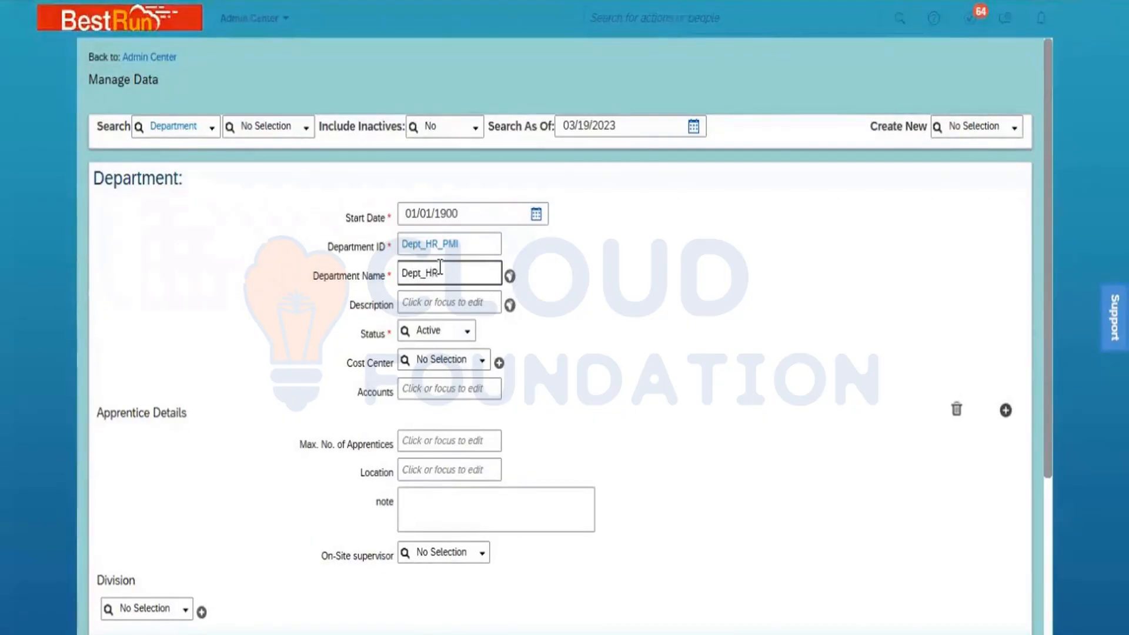
pyautogui.click(625, 312)
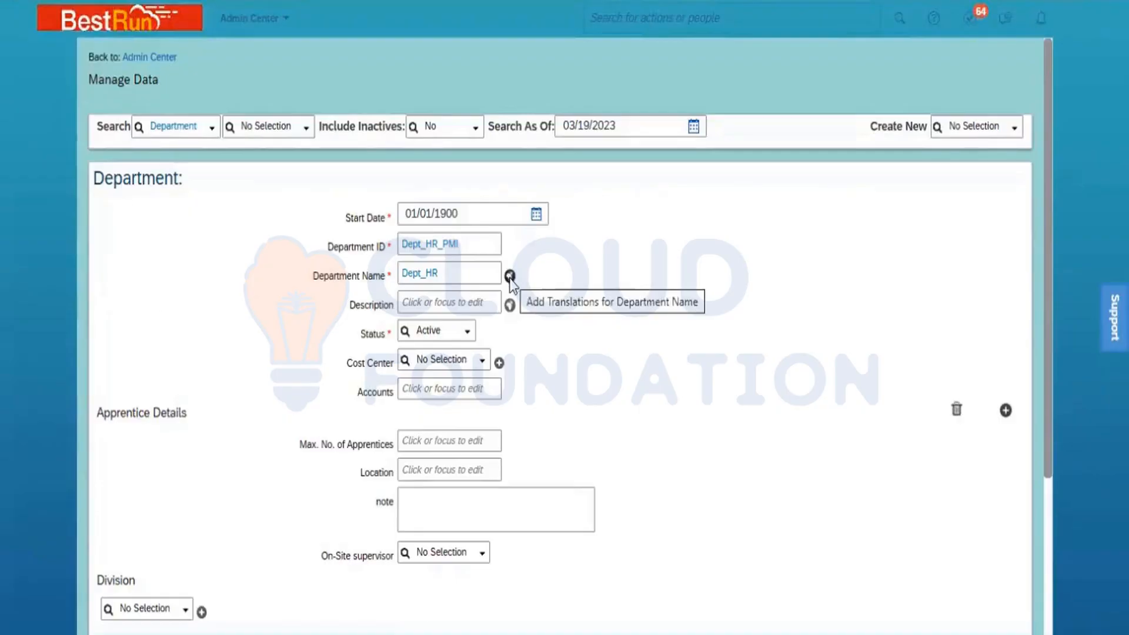
# Copy the department name Dept_HR into the new department's description.
pyautogui.click(453, 277)
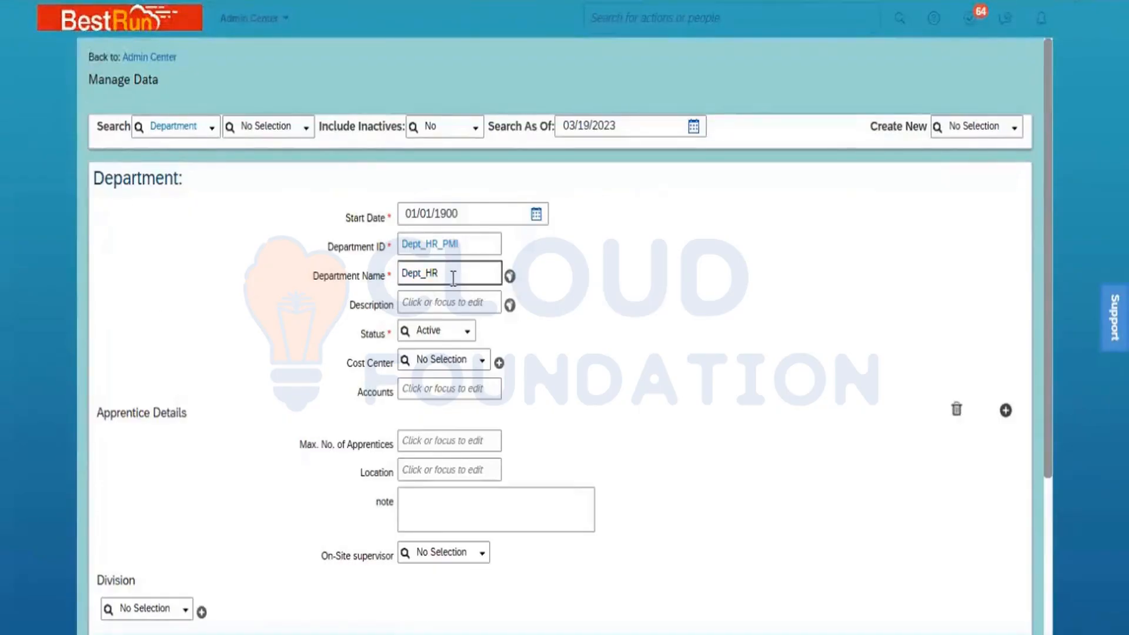
pyautogui.doubleClick(453, 277)
pyautogui.hotkey('ctrl', 'c')
pyautogui.click(444, 302)
pyautogui.hotkey('ctrl', 'v')
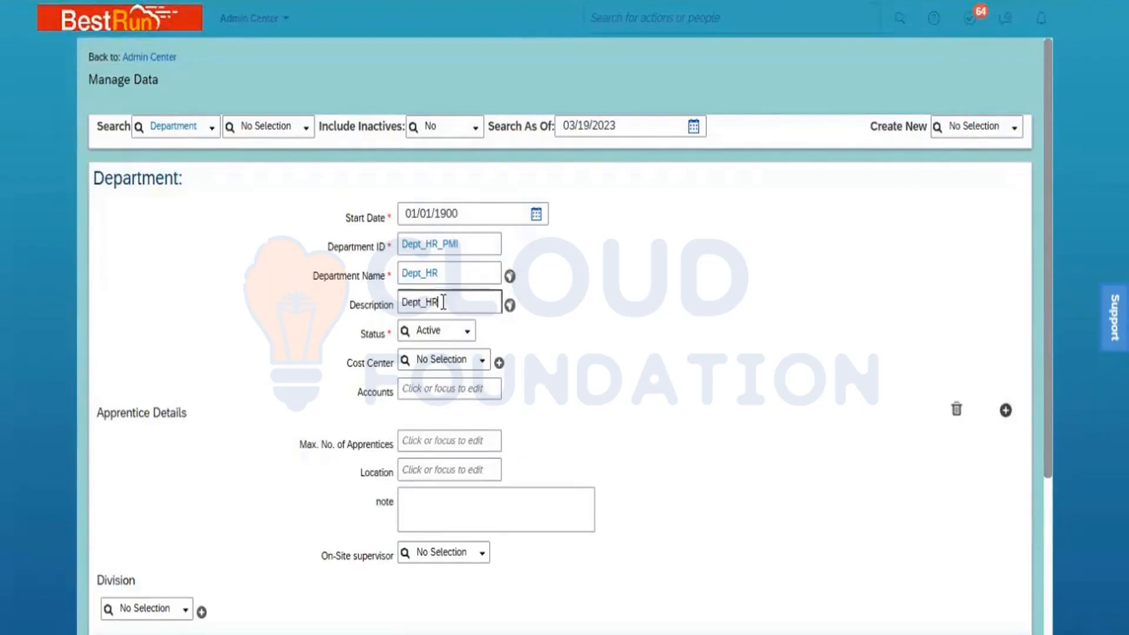
pyautogui.click(615, 329)
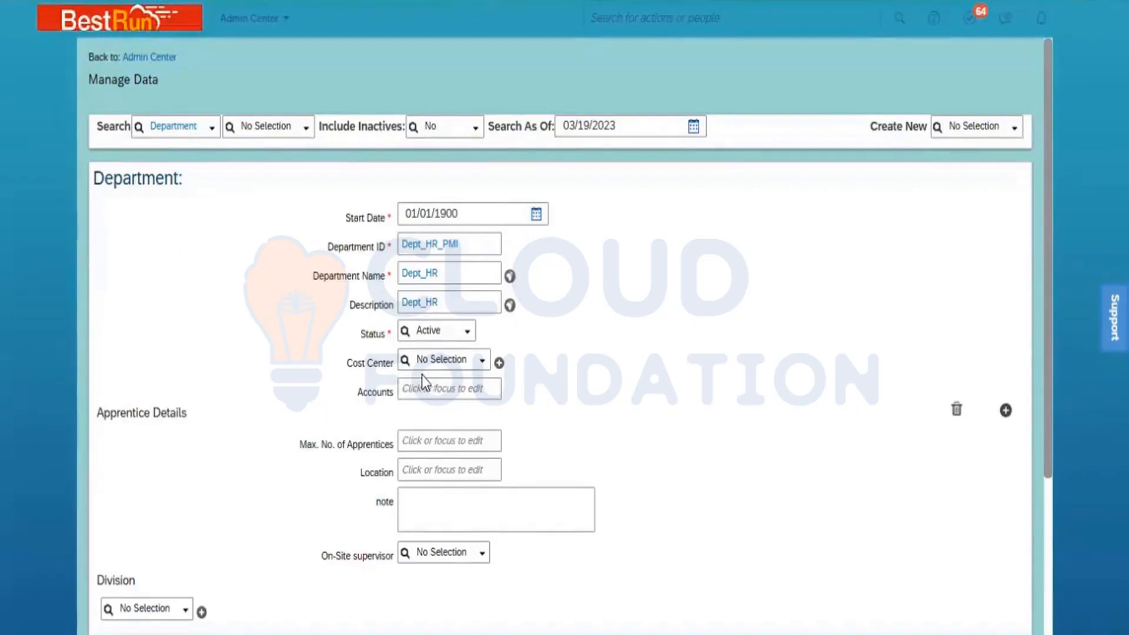
# Assign the cost center PMI ONM South (PMI_ONM_South) and remove the empty Apprentice Details entry.
pyautogui.click(458, 361)
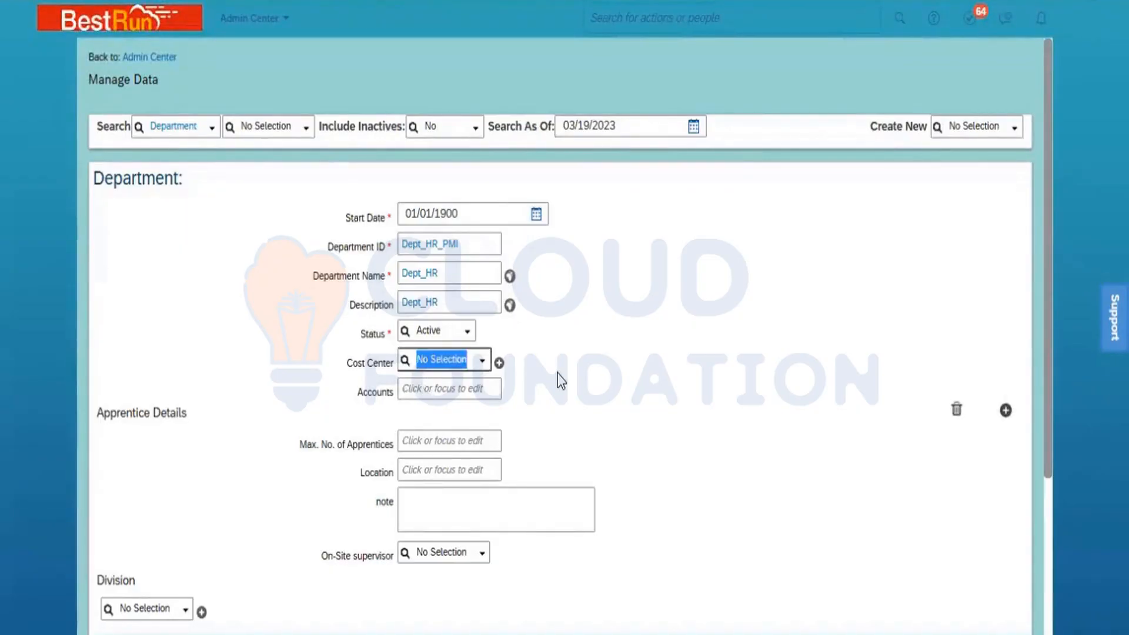
pyautogui.write('ONM')
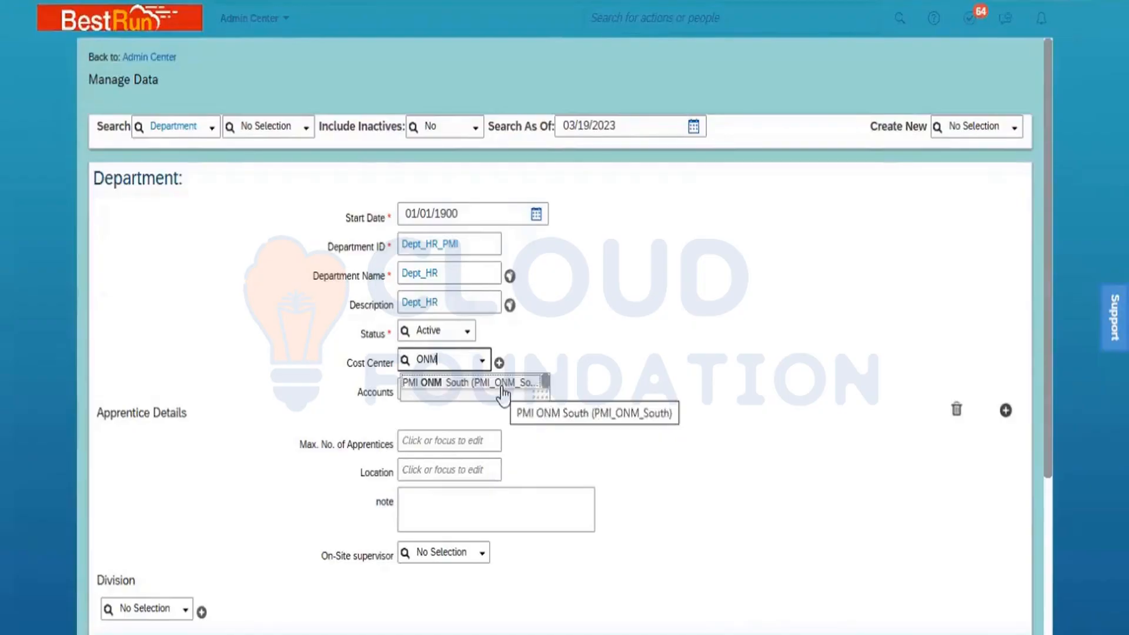
pyautogui.click(502, 383)
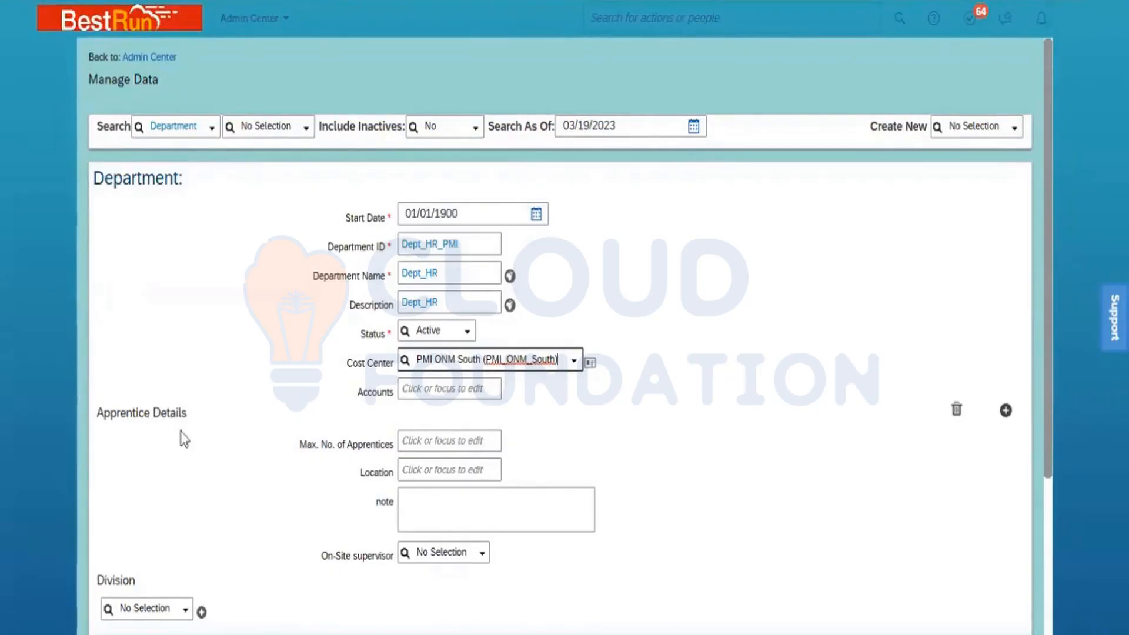
pyautogui.click(957, 410)
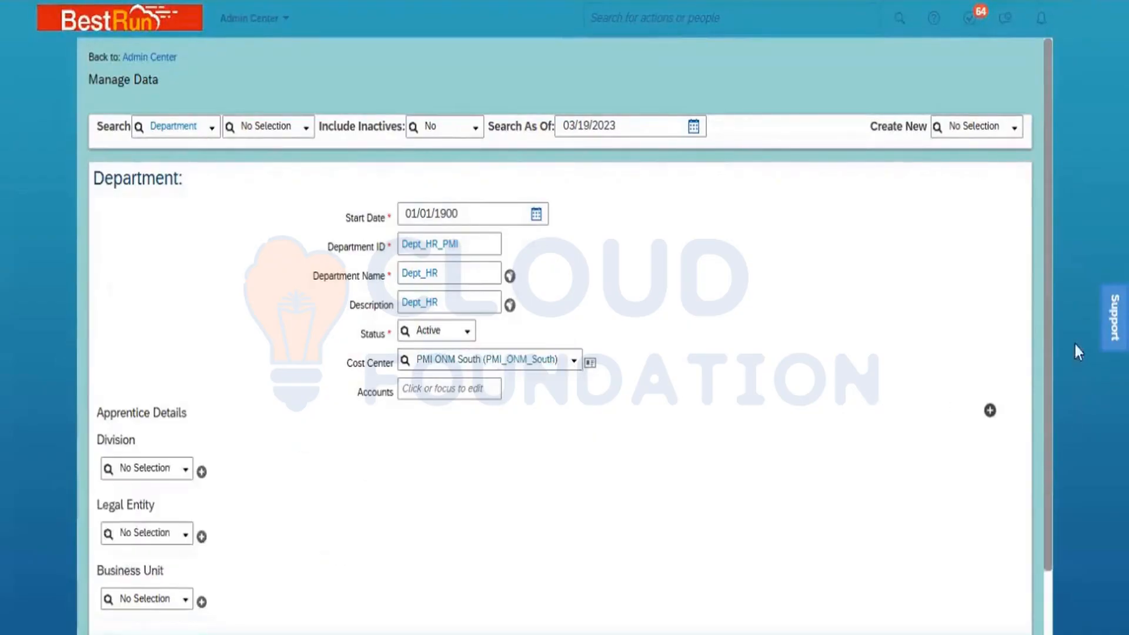
# Associate the department with the division Power Mech ONM (PowerMech_ONM) and the legal entity Power Mech Infra Pvt Ltd.
pyautogui.moveTo(1050, 341); pyautogui.dragTo(1048, 488)
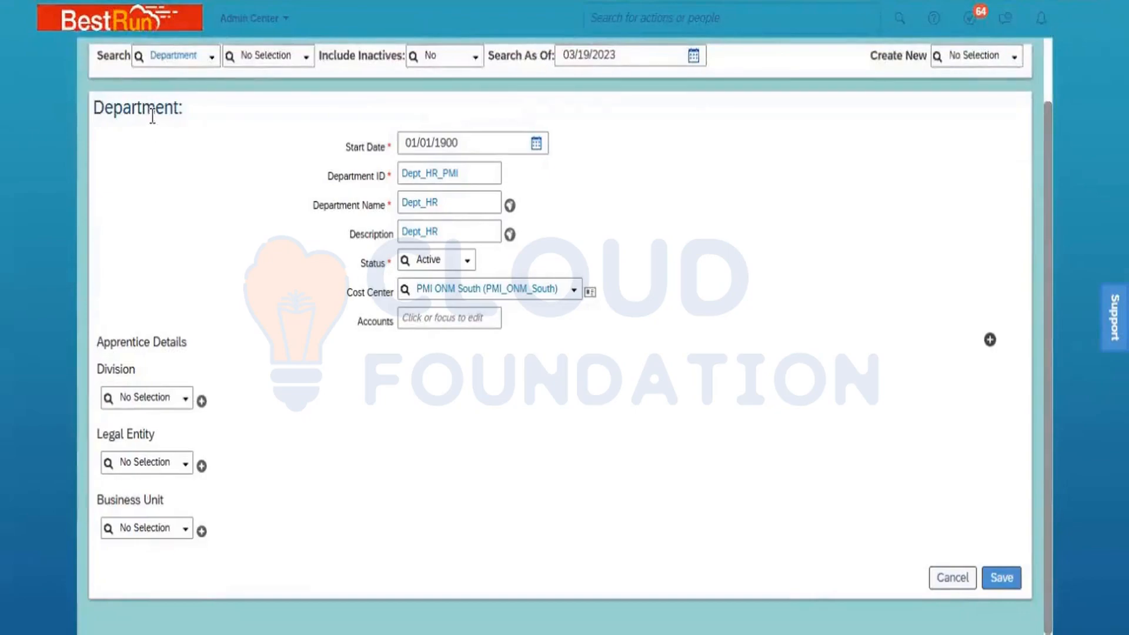
pyautogui.click(151, 396)
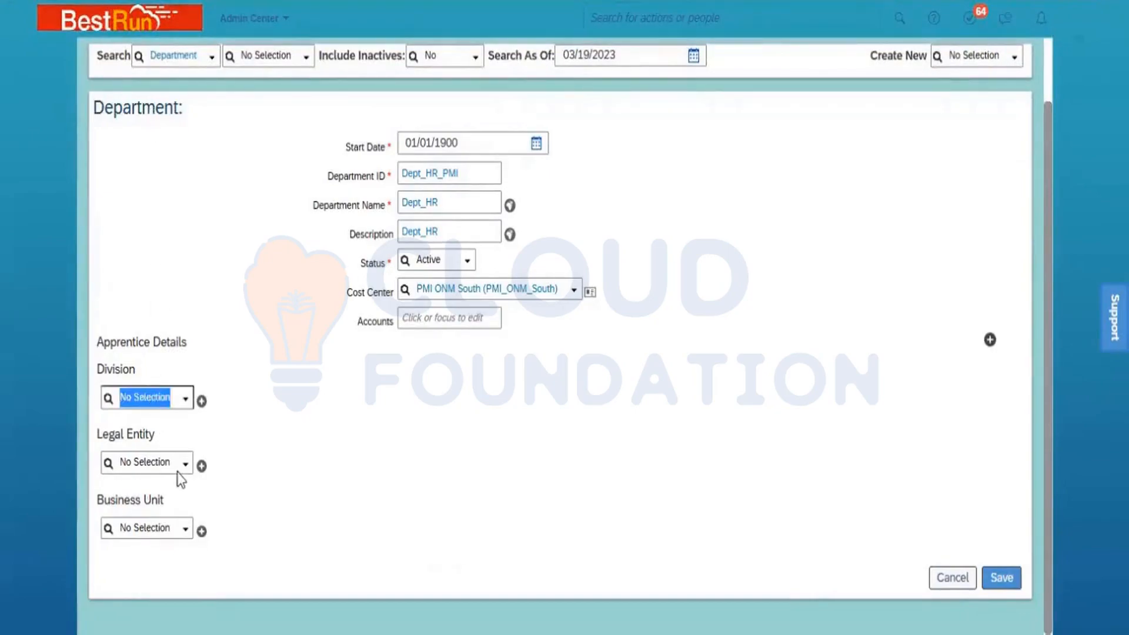
pyautogui.write('ONM')
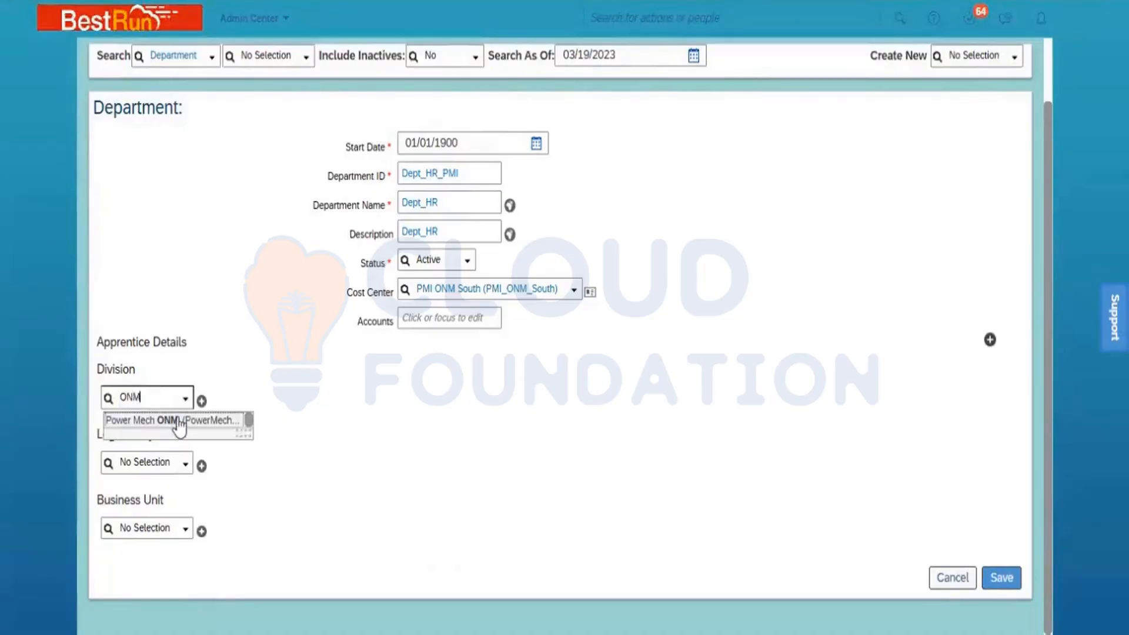
pyautogui.click(174, 428)
pyautogui.click(148, 492)
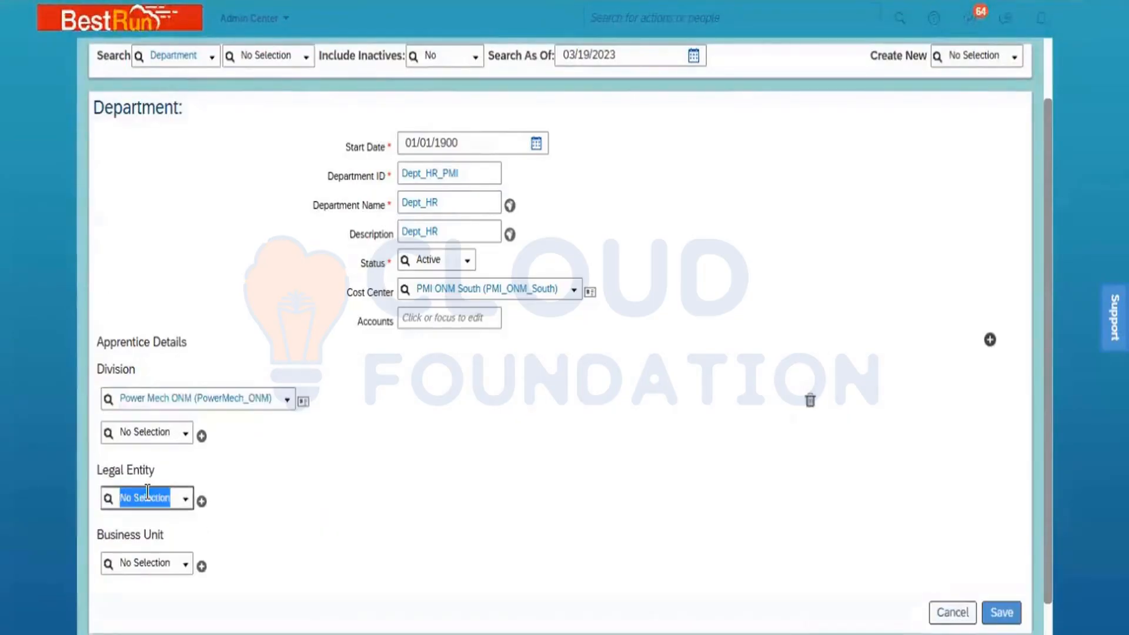
pyautogui.write('Power')
pyautogui.click(164, 523)
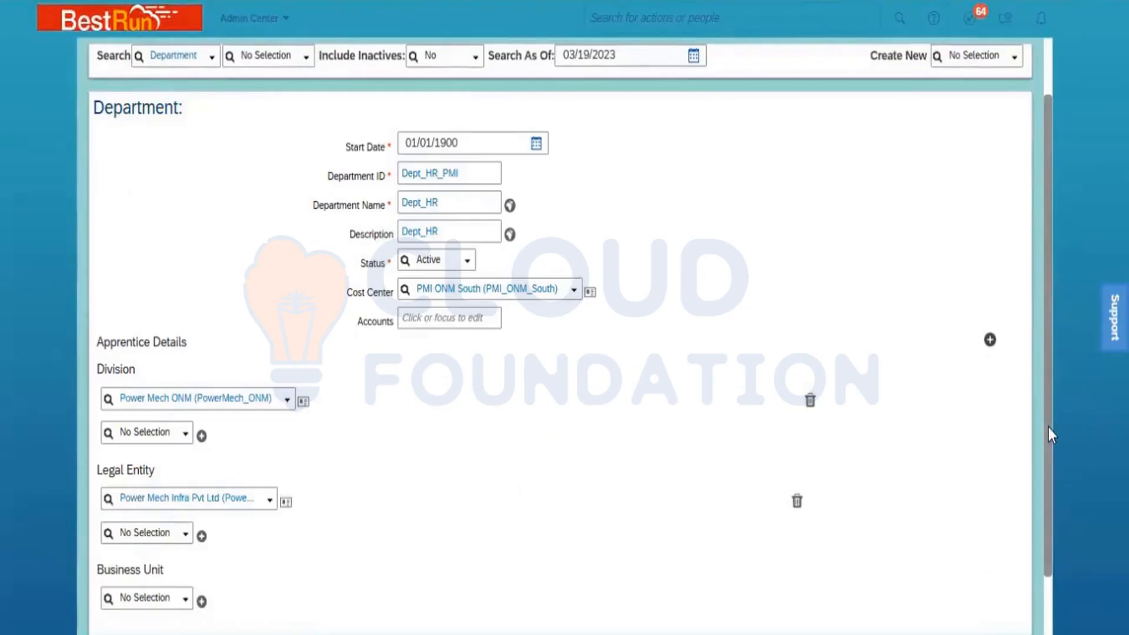
# Associate the department with the business unit BU ONM South (BU_ONM_South).
pyautogui.scroll(-2, 1048, 426)
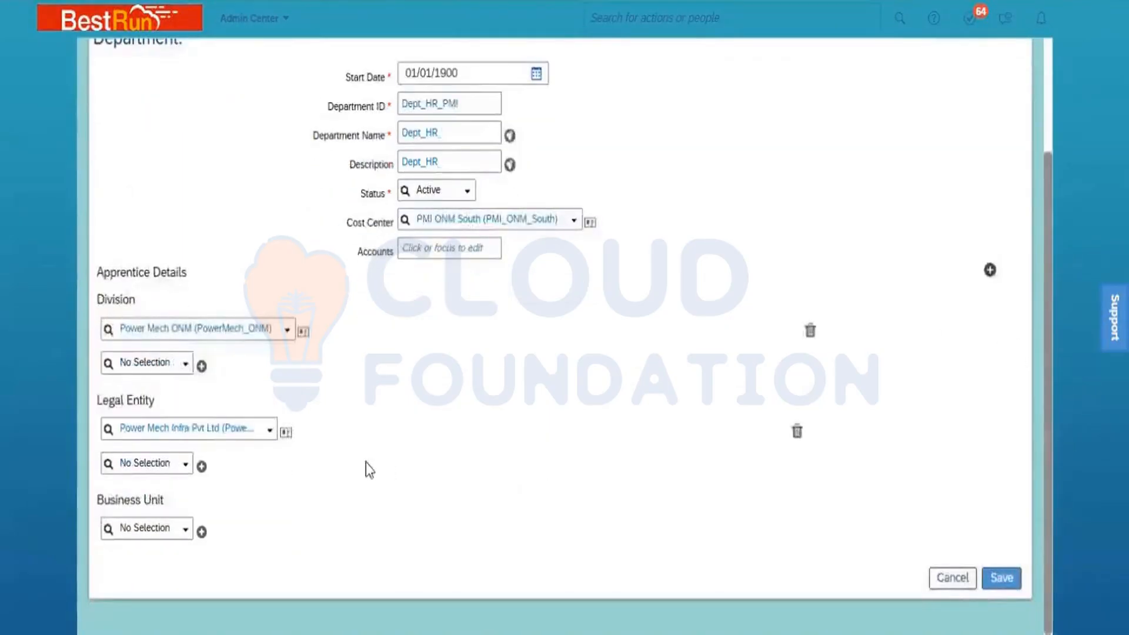
pyautogui.click(138, 527)
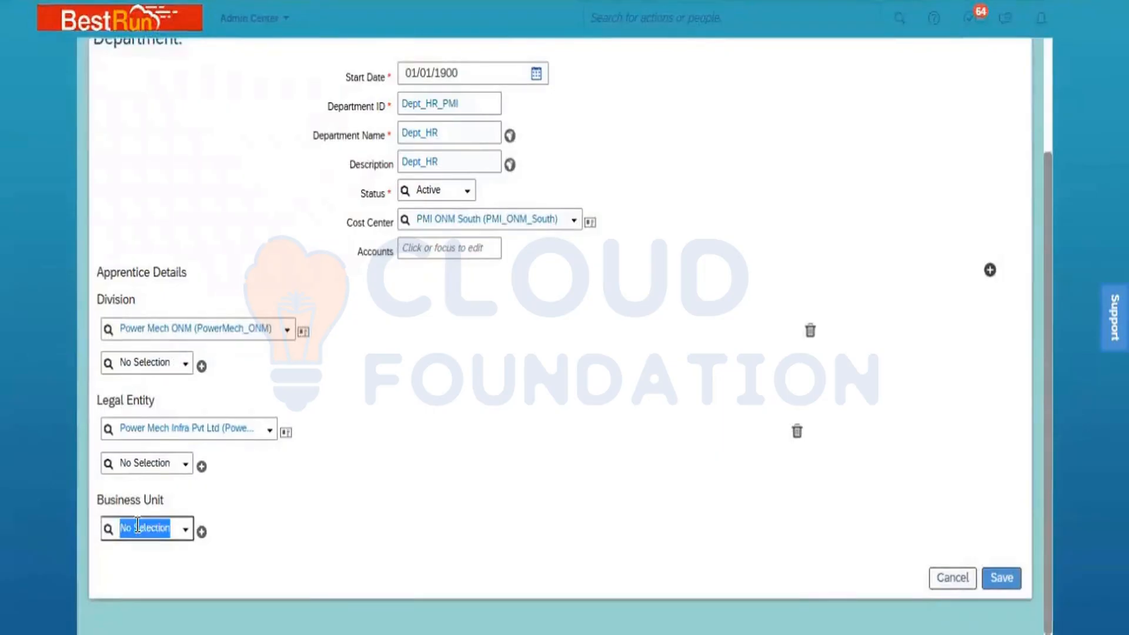
pyautogui.write('ONM')
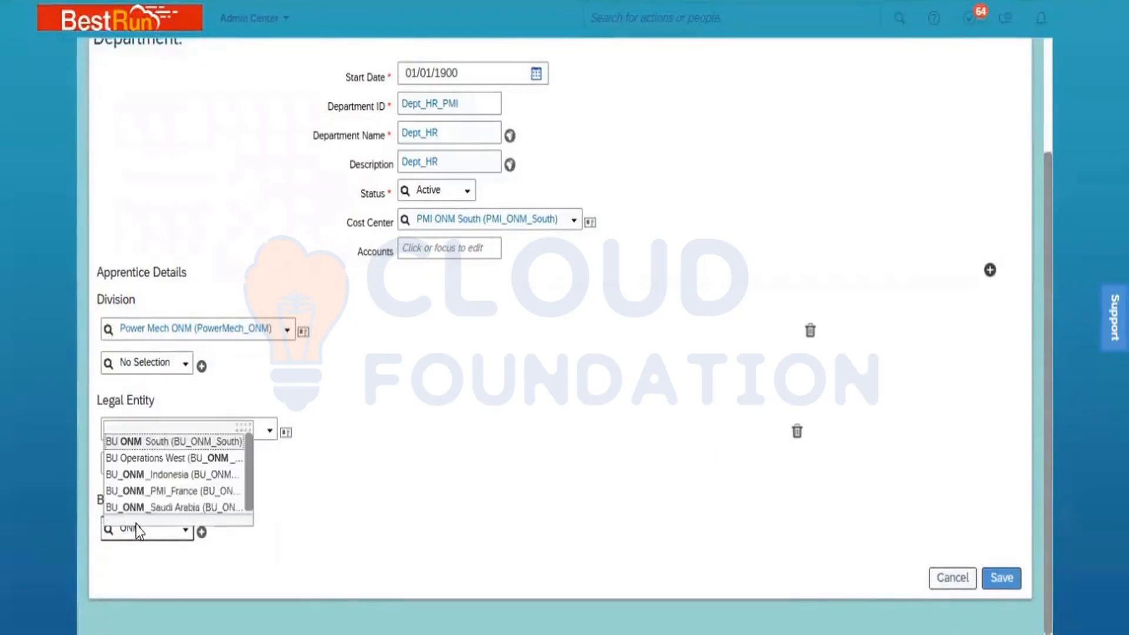
pyautogui.click(197, 442)
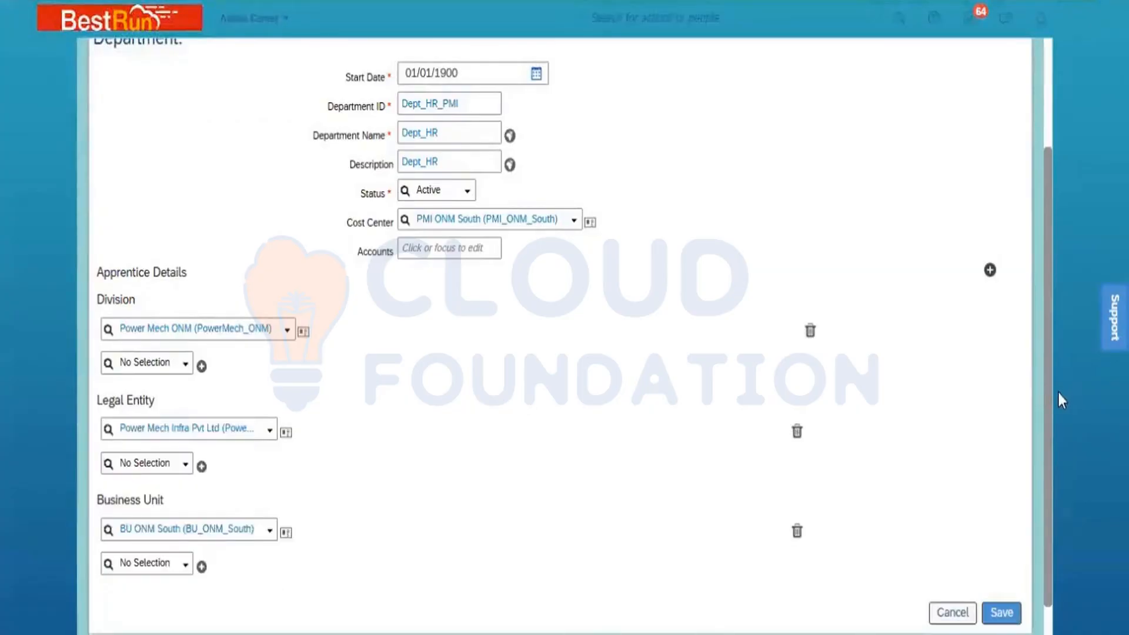
# Review the completed Dept_HR department form and save the new record.
pyautogui.moveTo(1046, 389); pyautogui.dragTo(1041, 315)
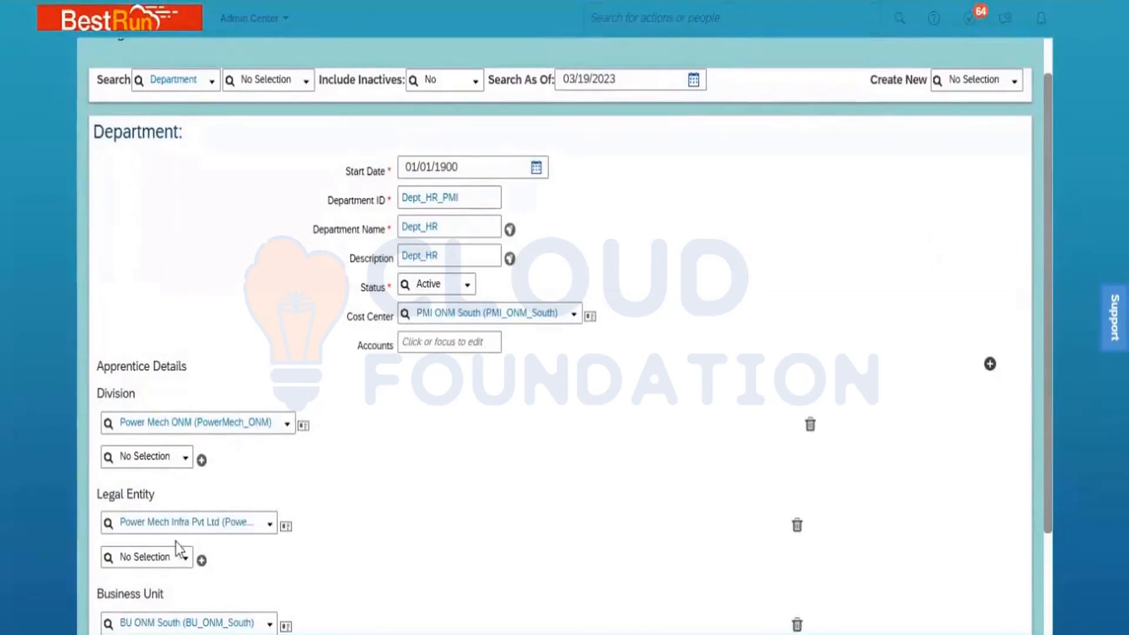
pyautogui.click(1049, 587)
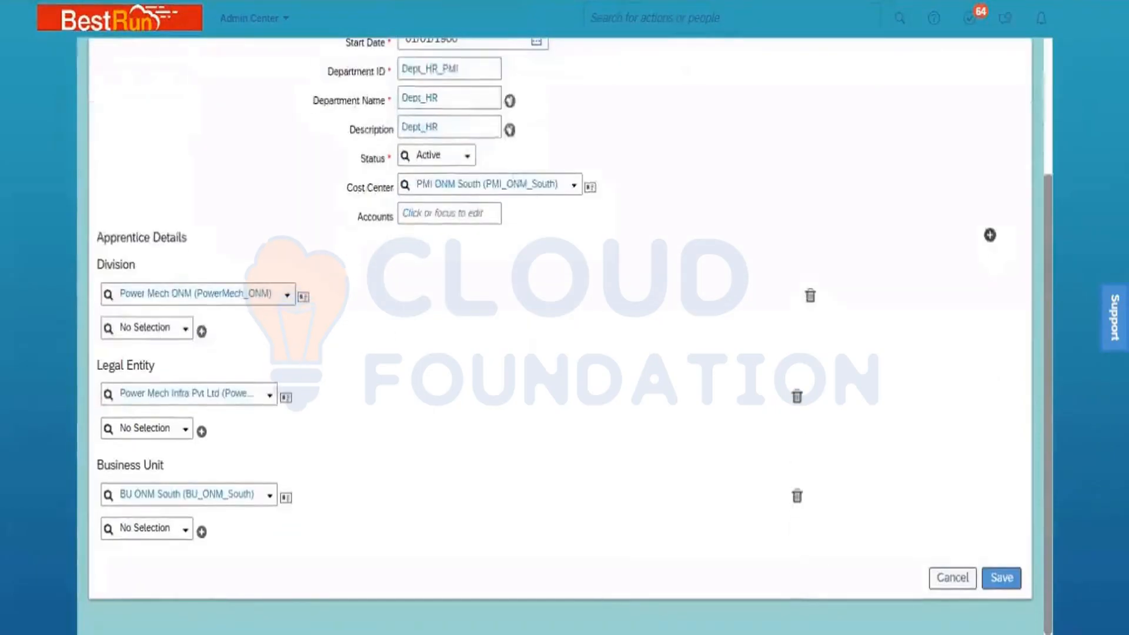
pyautogui.click(1004, 578)
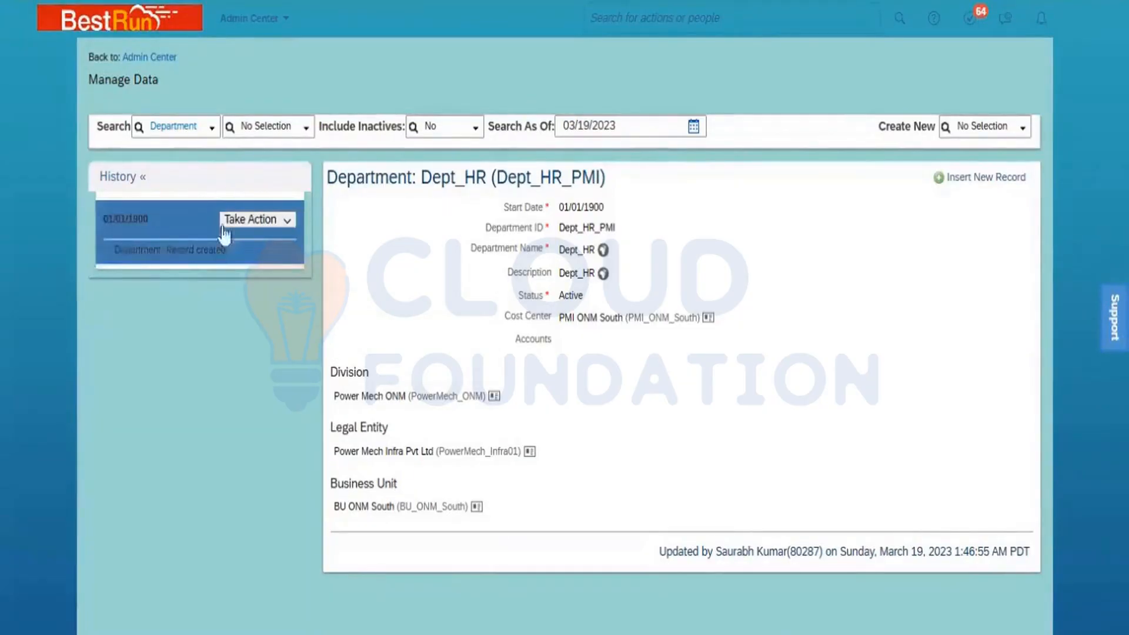
# Look up the Legal Entity record Power Mech Infra Pvt Ltd in Manage Data.
pyautogui.click(192, 125)
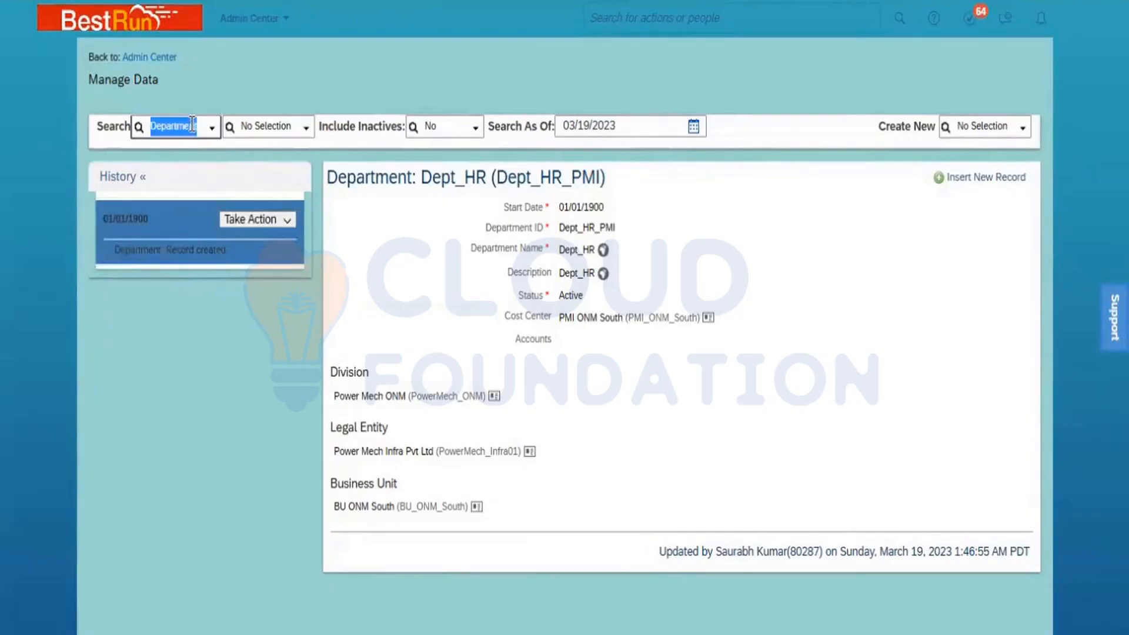
pyautogui.write('le')
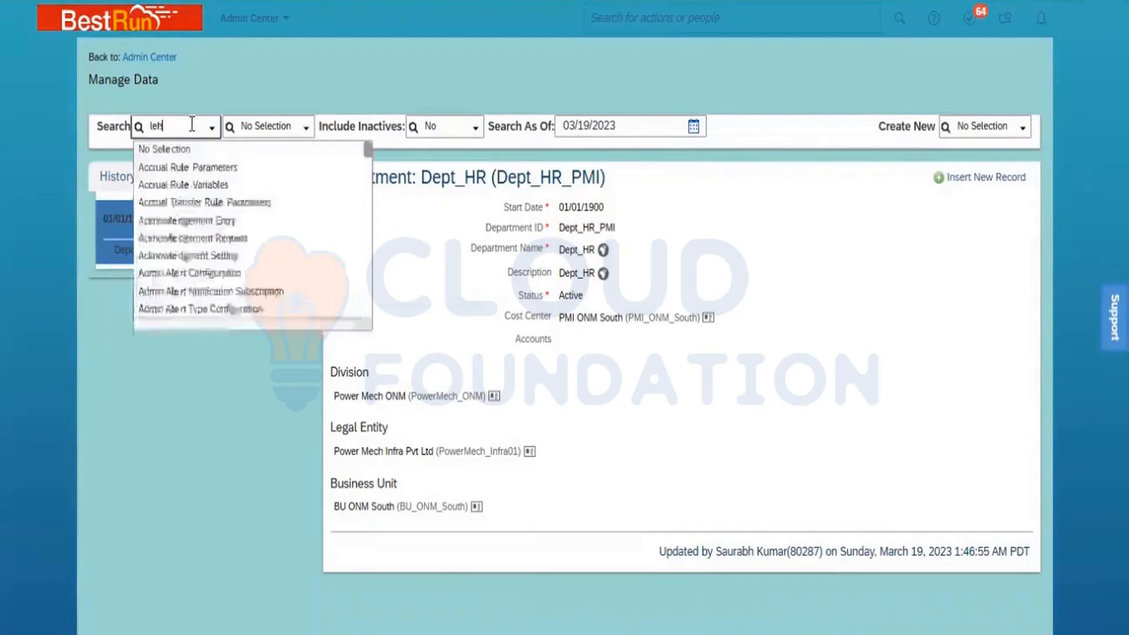
pyautogui.write('gal')
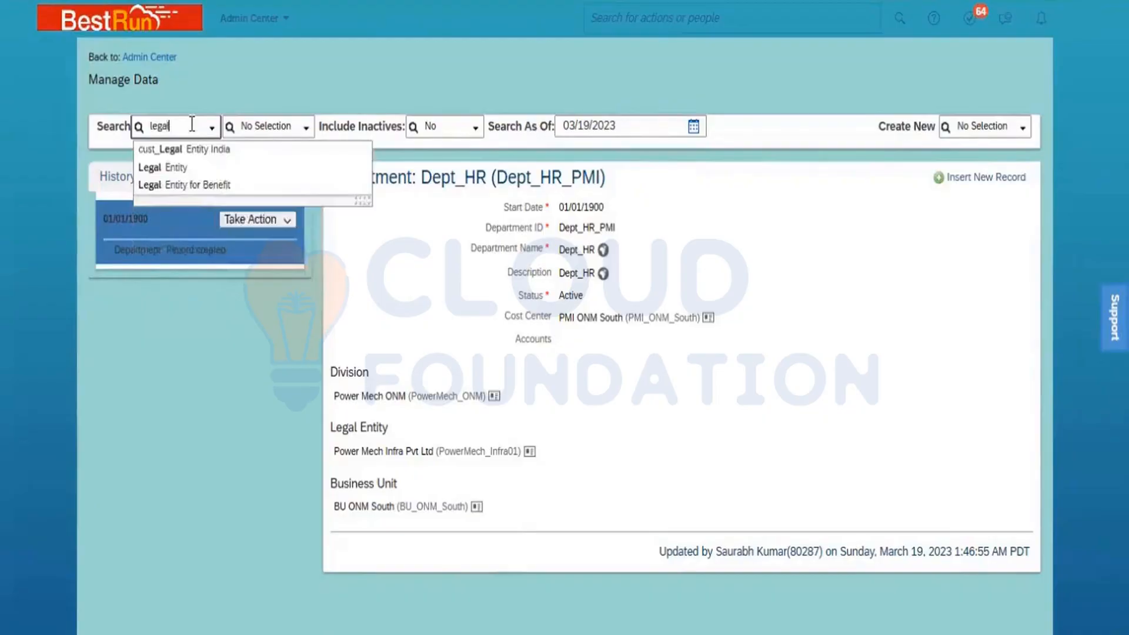
pyautogui.click(178, 169)
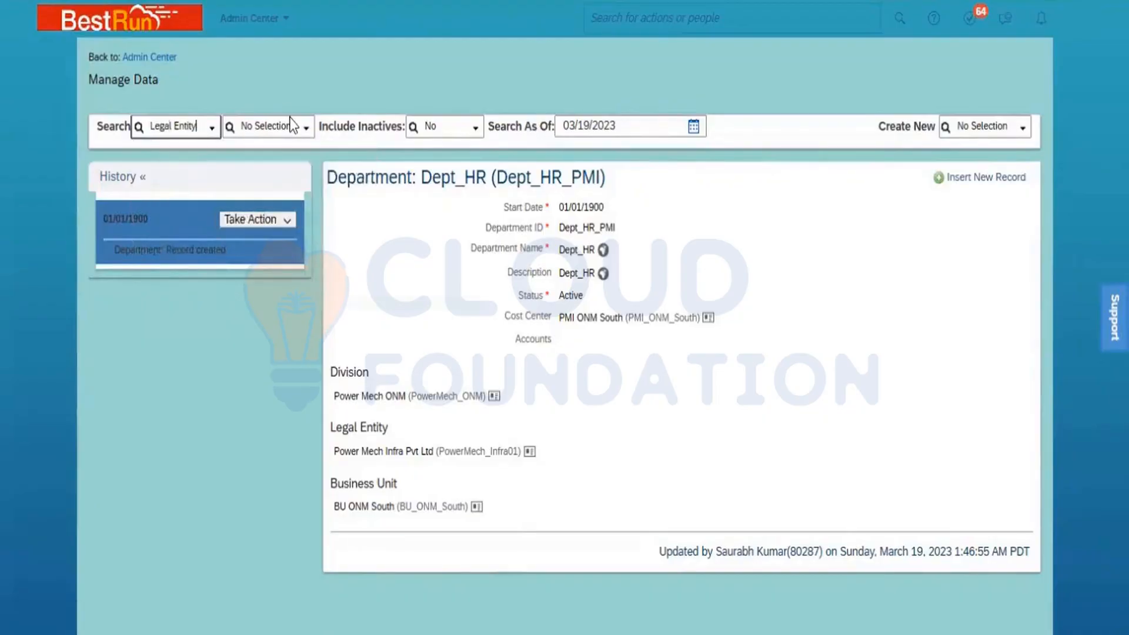
pyautogui.click(289, 126)
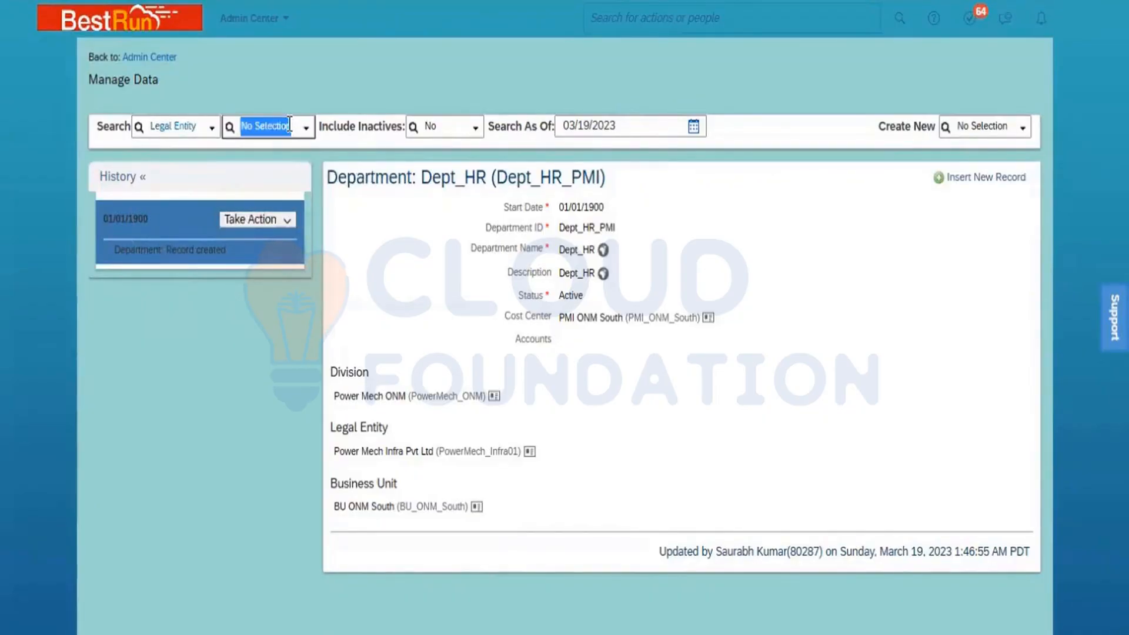
pyautogui.write('power')
pyautogui.click(291, 149)
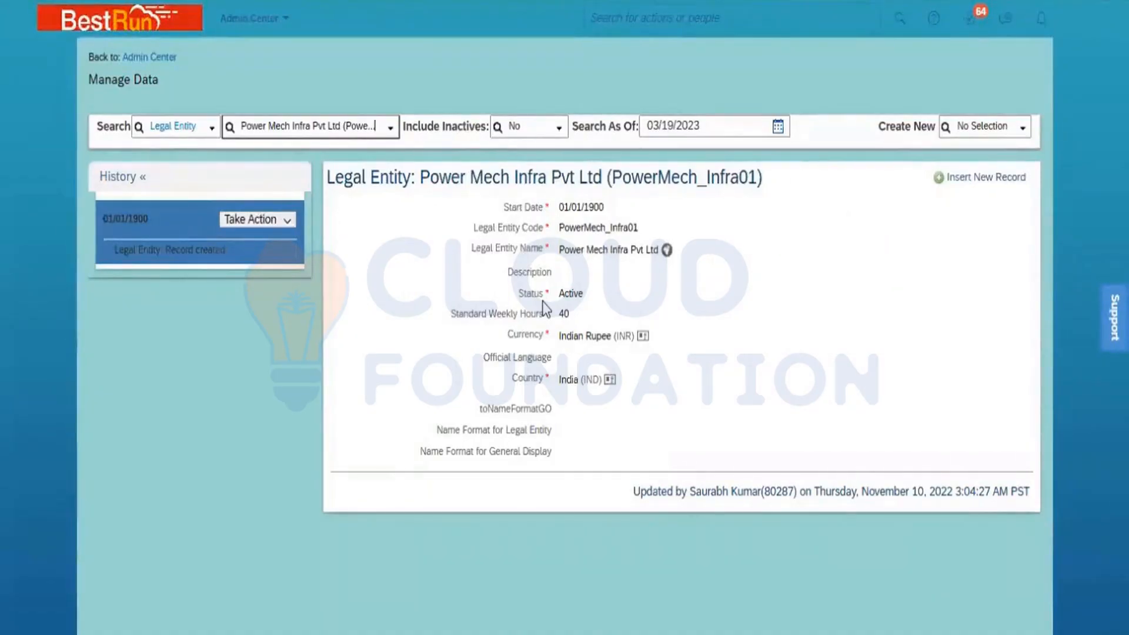
# Look up the Business Unit record BU ONM South (BU_ONM_South) in Manage Data.
pyautogui.click(175, 123)
pyautogui.write('busine')
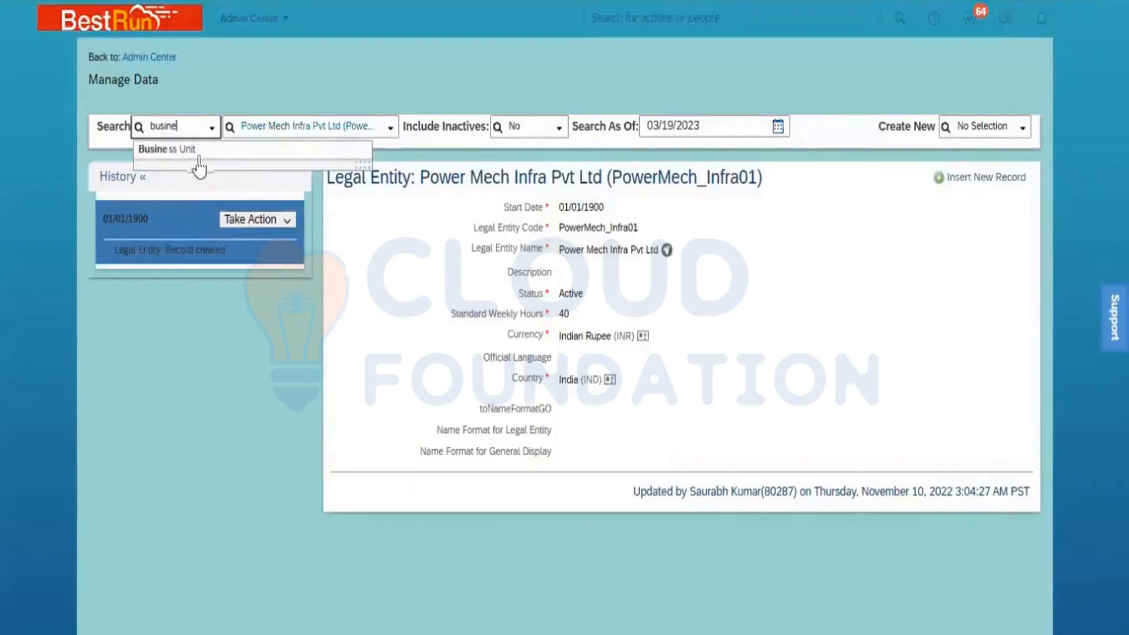
pyautogui.click(200, 154)
pyautogui.click(265, 124)
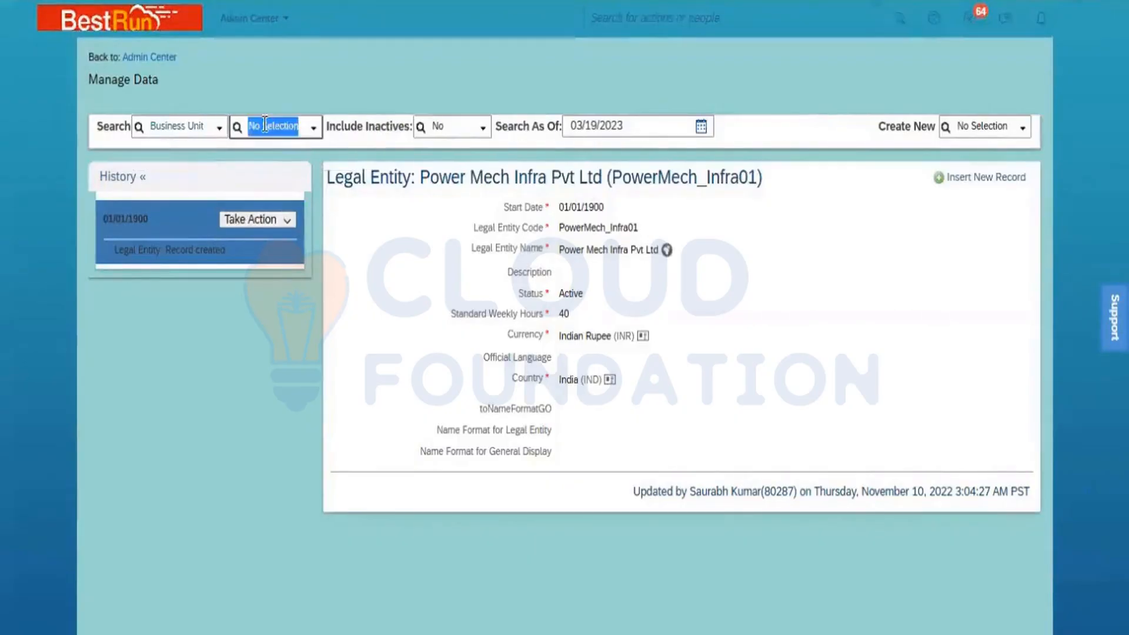
pyautogui.write('ON')
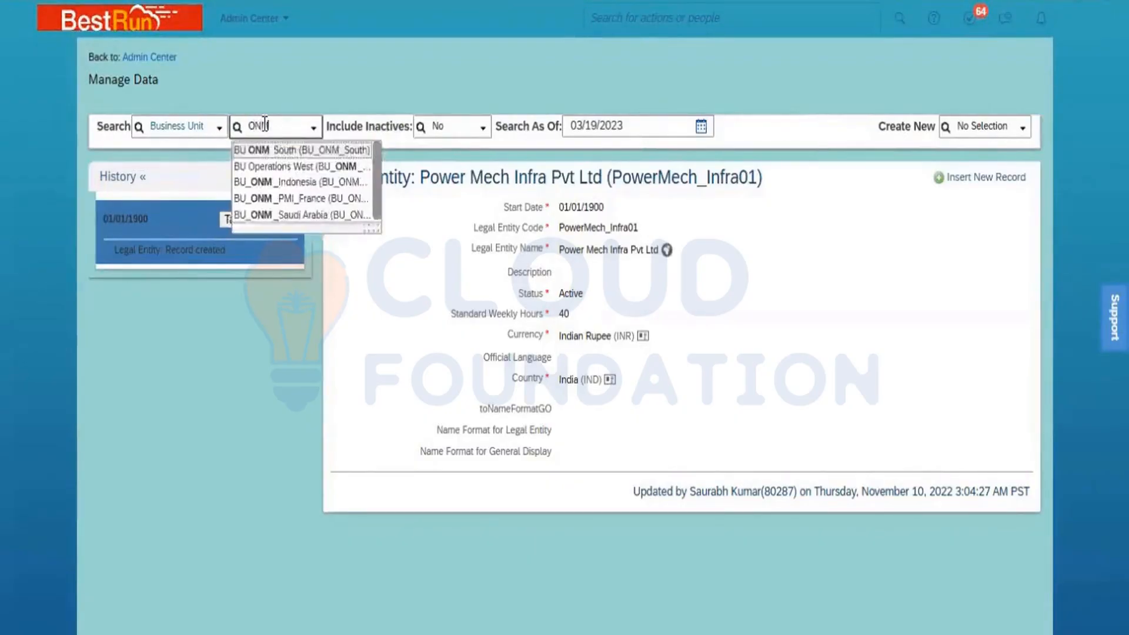
pyautogui.write('M')
pyautogui.click(276, 152)
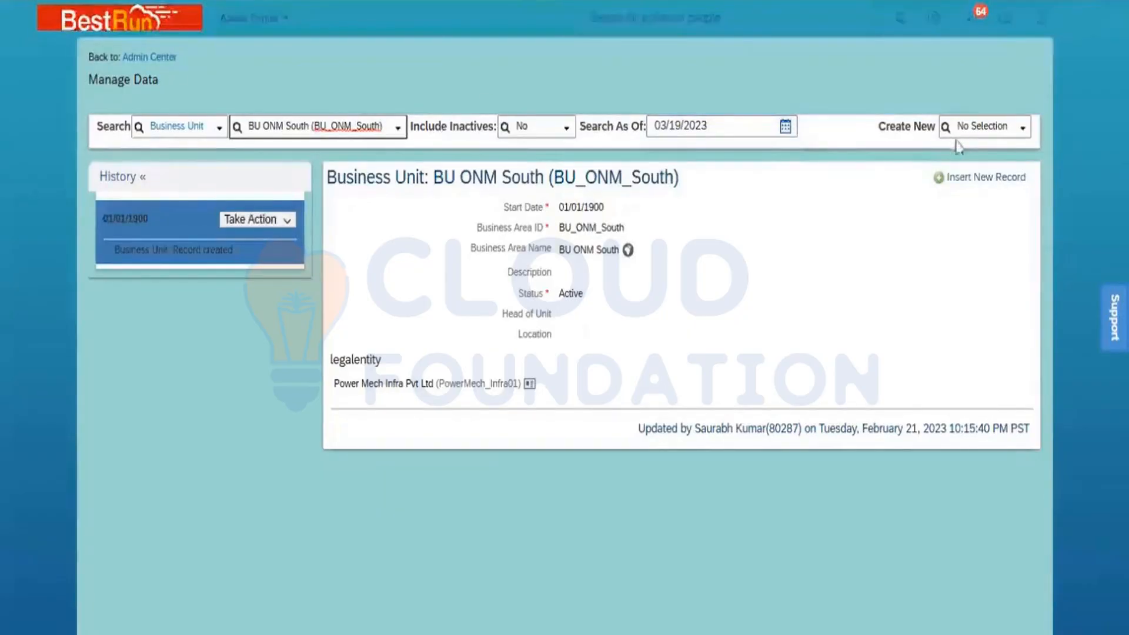
# Open a blank Legal Entity creation form to examine its fields.
pyautogui.click(973, 125)
pyautogui.write('legal')
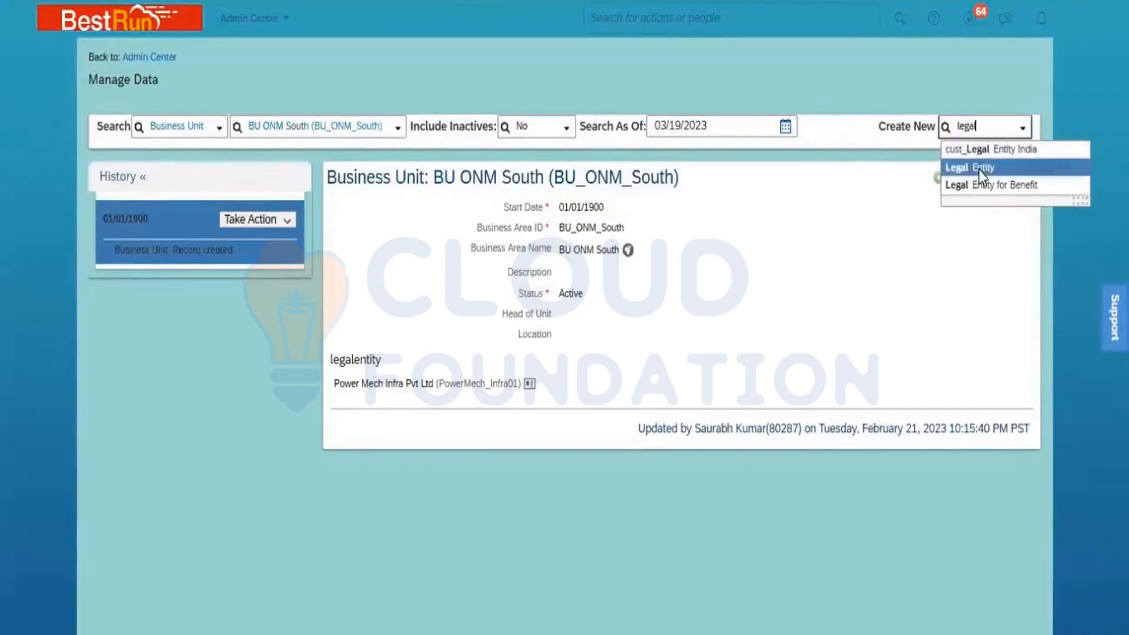
pyautogui.click(979, 169)
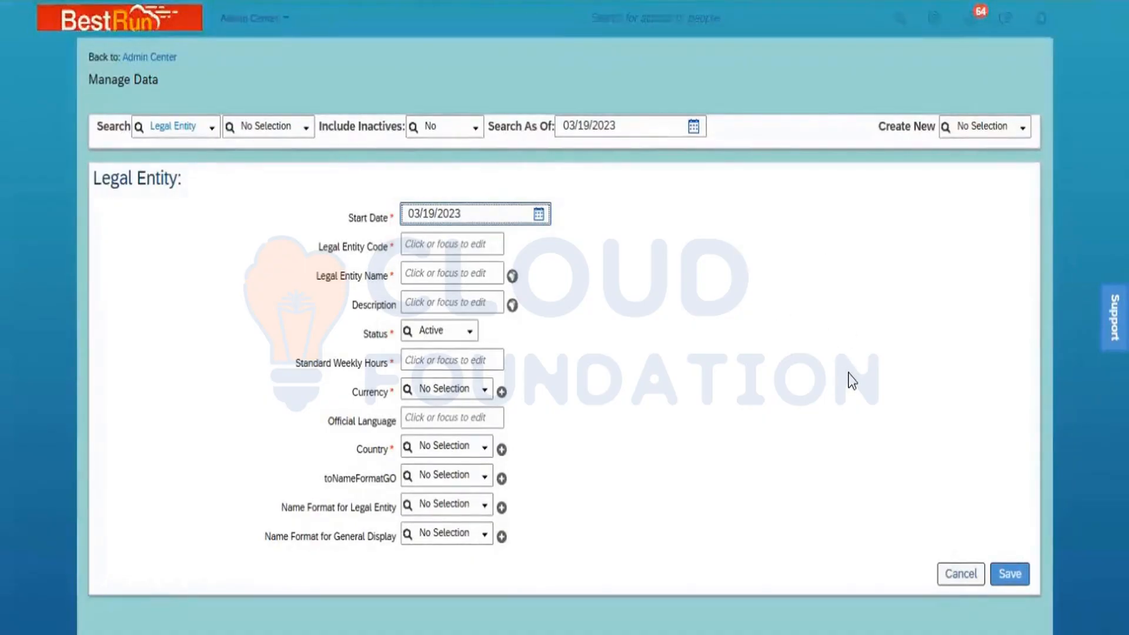
# Open a new Business Unit creation form to examine its fields.
pyautogui.click(971, 127)
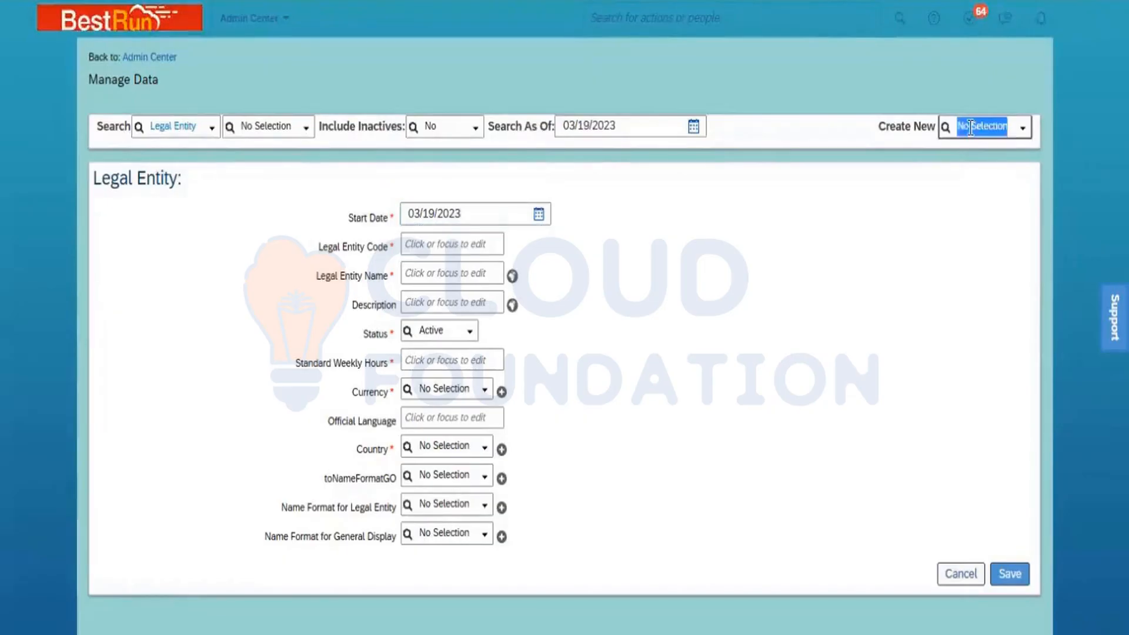
pyautogui.write('busine')
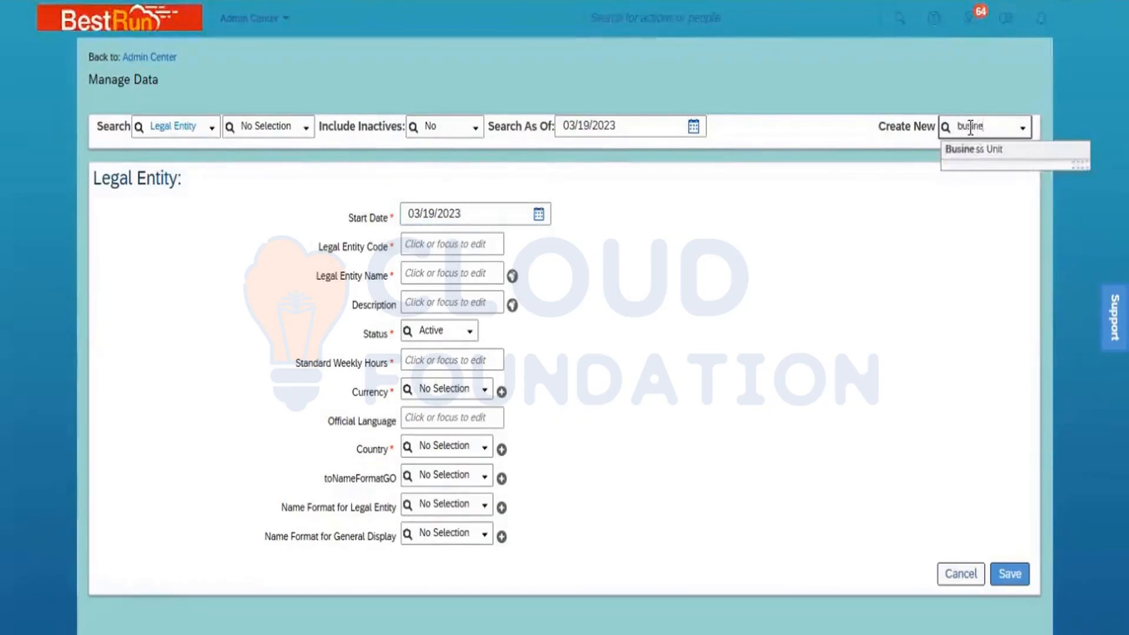
pyautogui.click(983, 153)
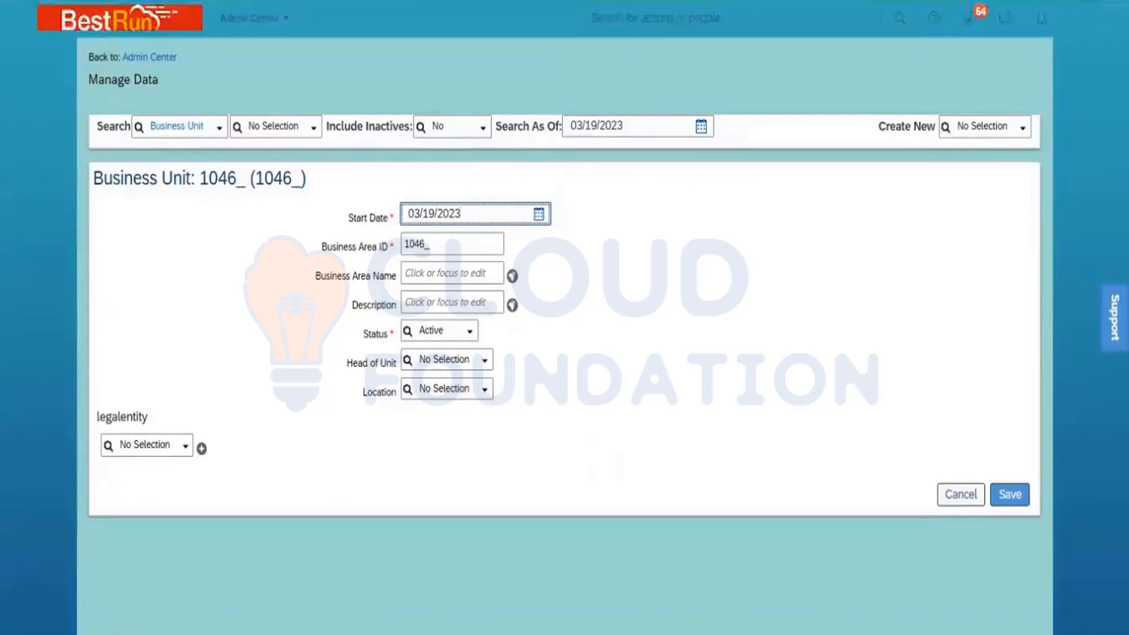
# Duplicate the Manage Data browser tab and go to Configure Object Definitions by searching for "configure object".
pyautogui.rightClick(167, 1)
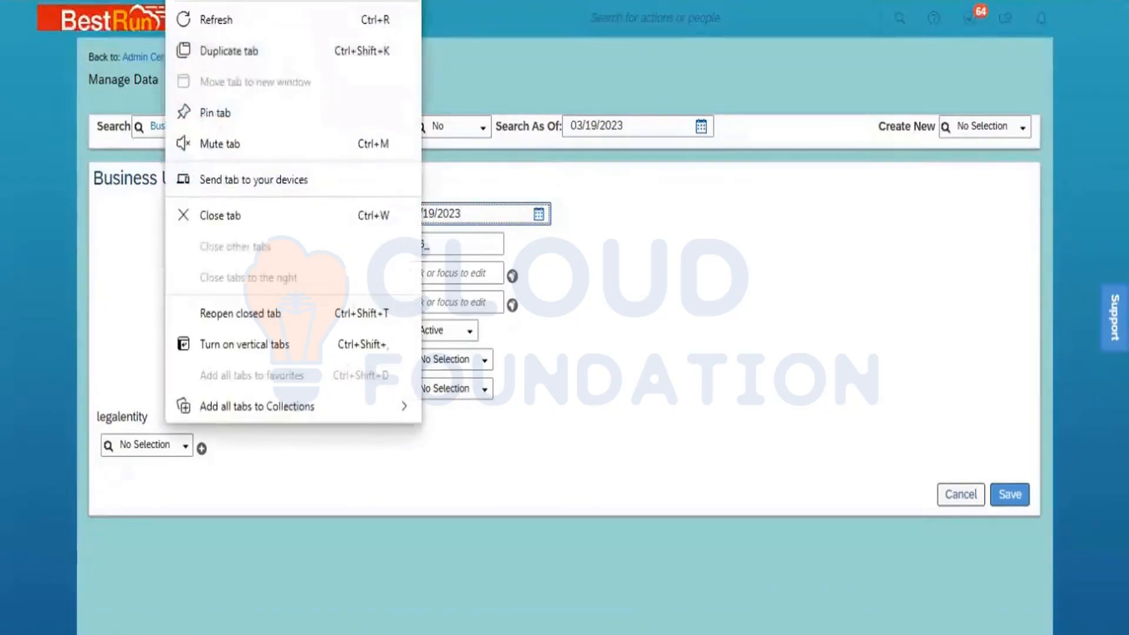
pyautogui.click(239, 51)
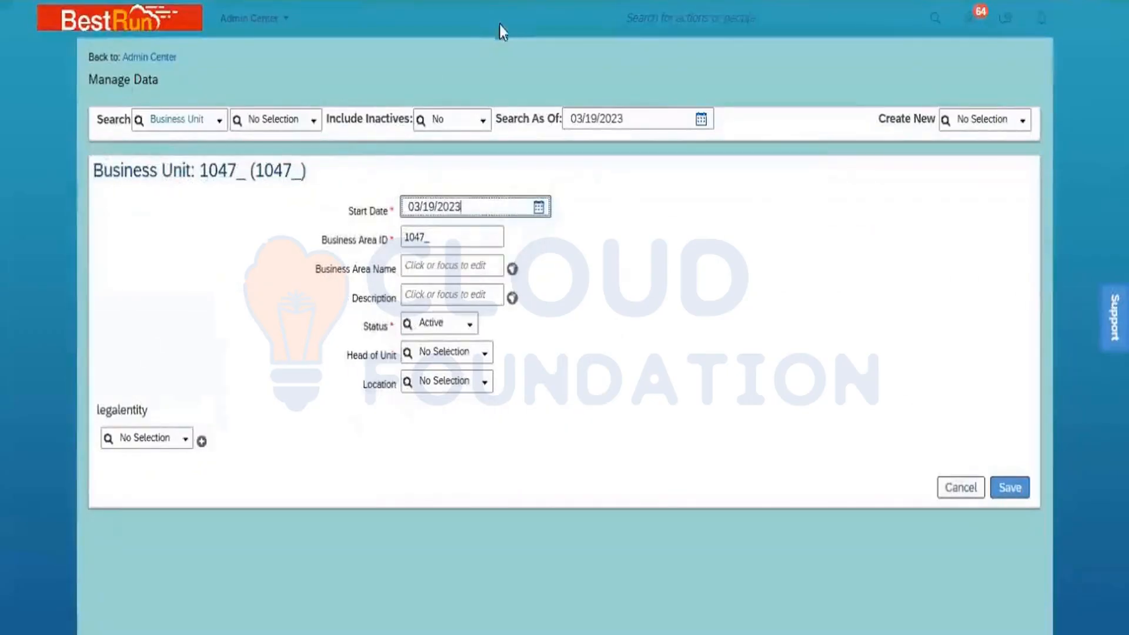
pyautogui.click(711, 8)
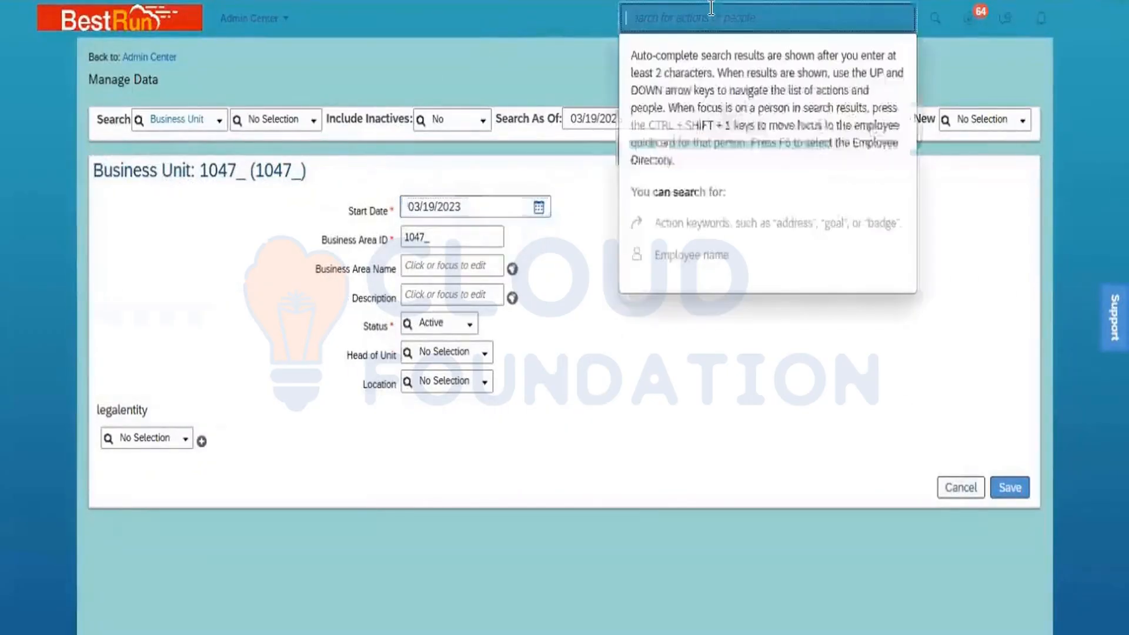
pyautogui.write('confi')
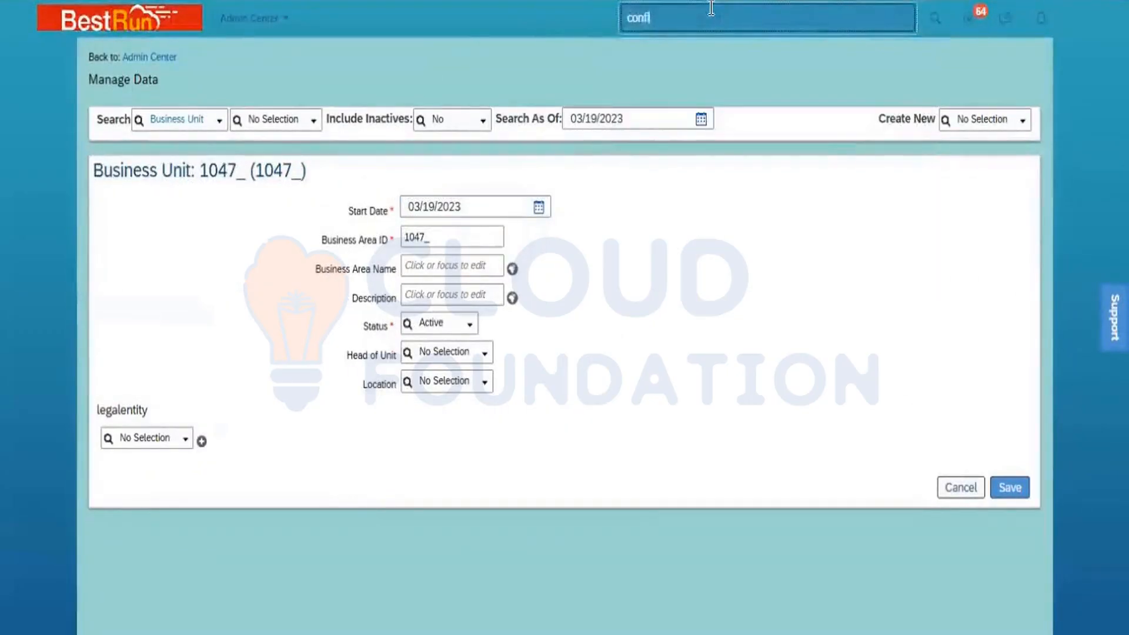
pyautogui.write('gure')
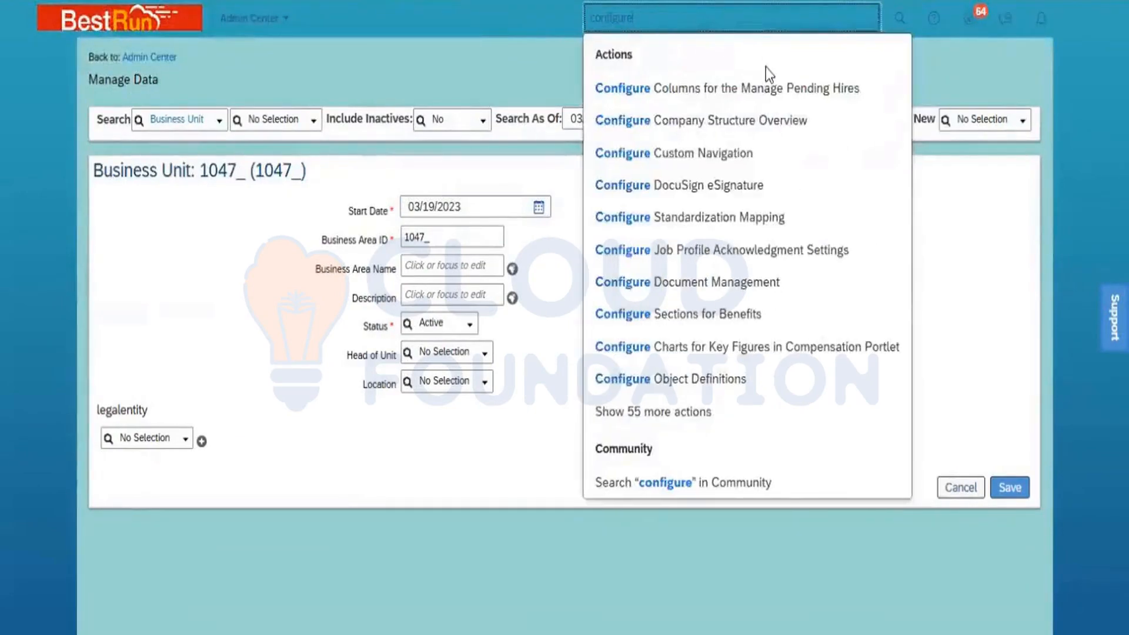
pyautogui.write(' object')
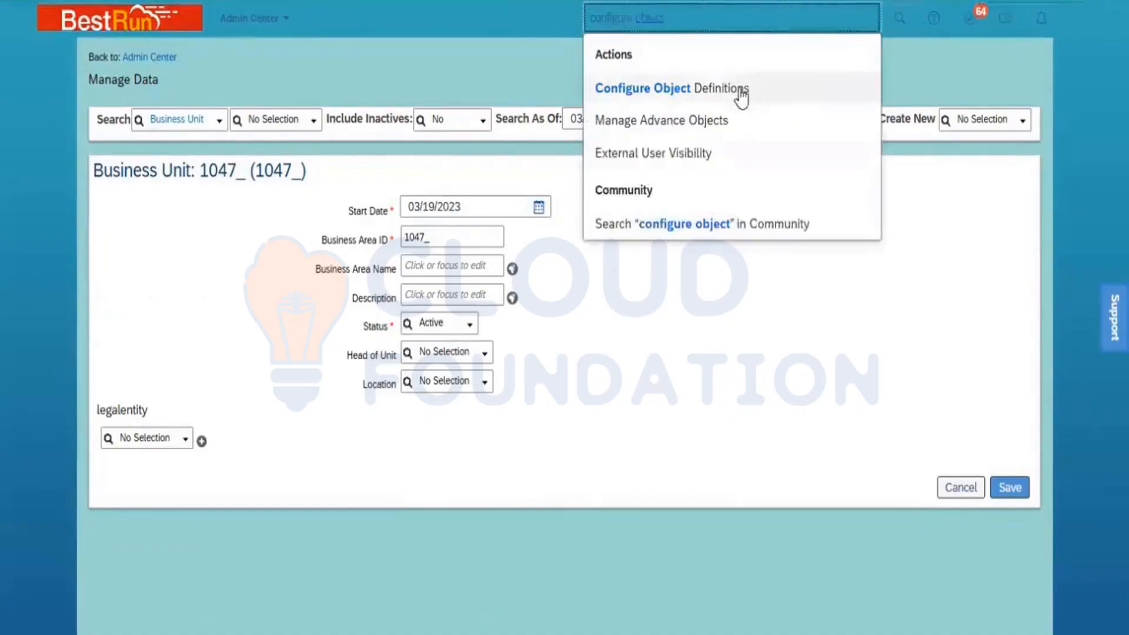
pyautogui.click(740, 94)
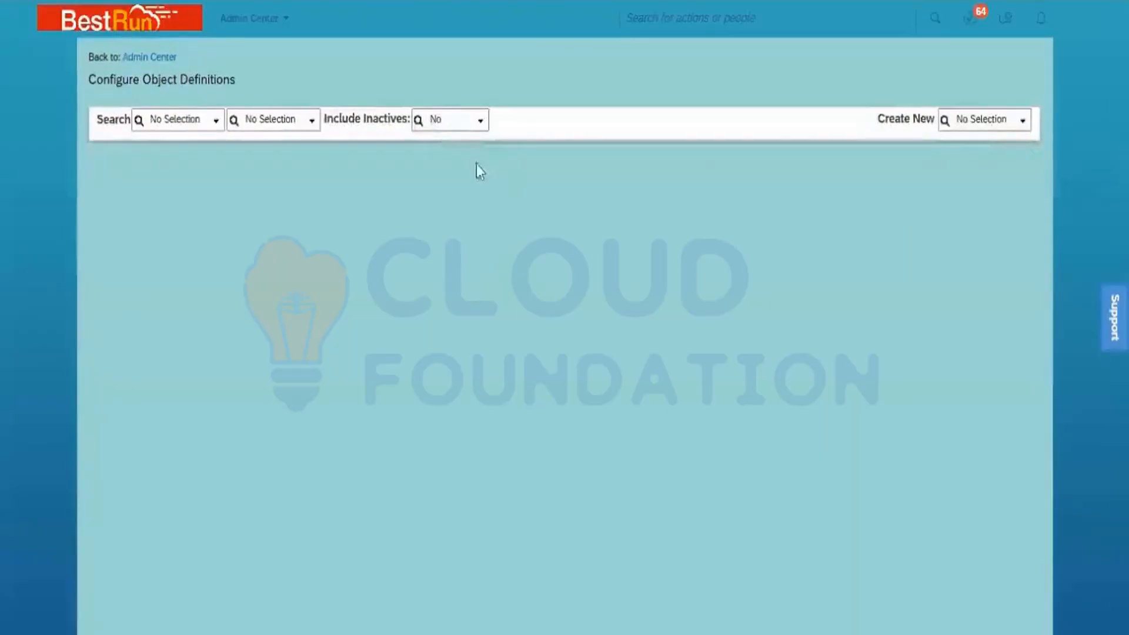
# Look up the Object Definition of Business Unit.
pyautogui.click(216, 122)
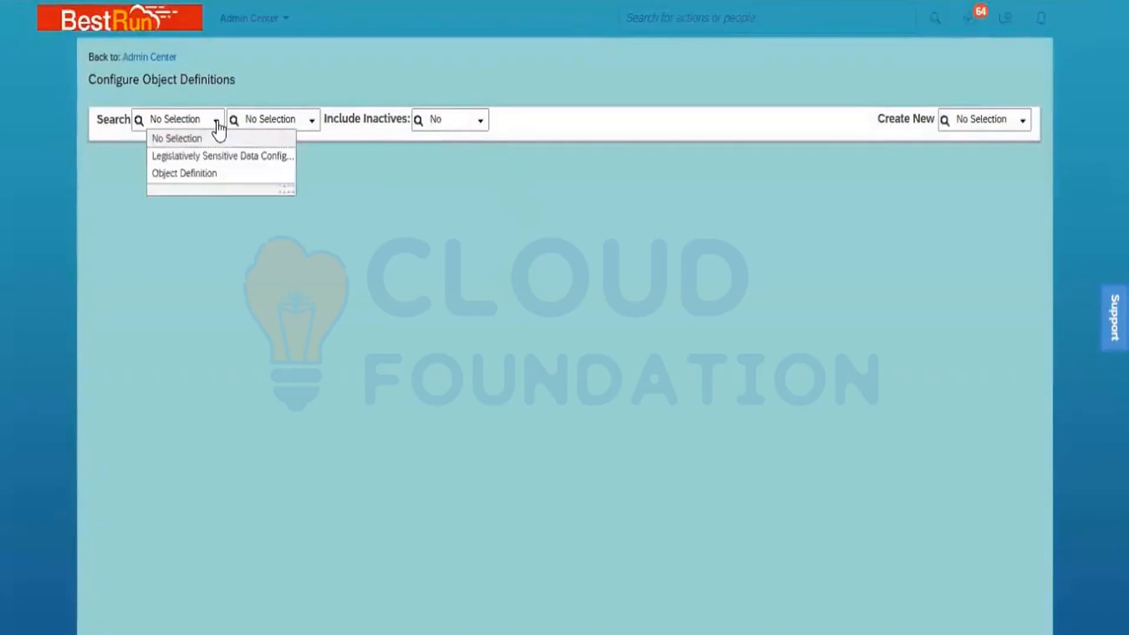
pyautogui.click(203, 175)
pyautogui.click(263, 120)
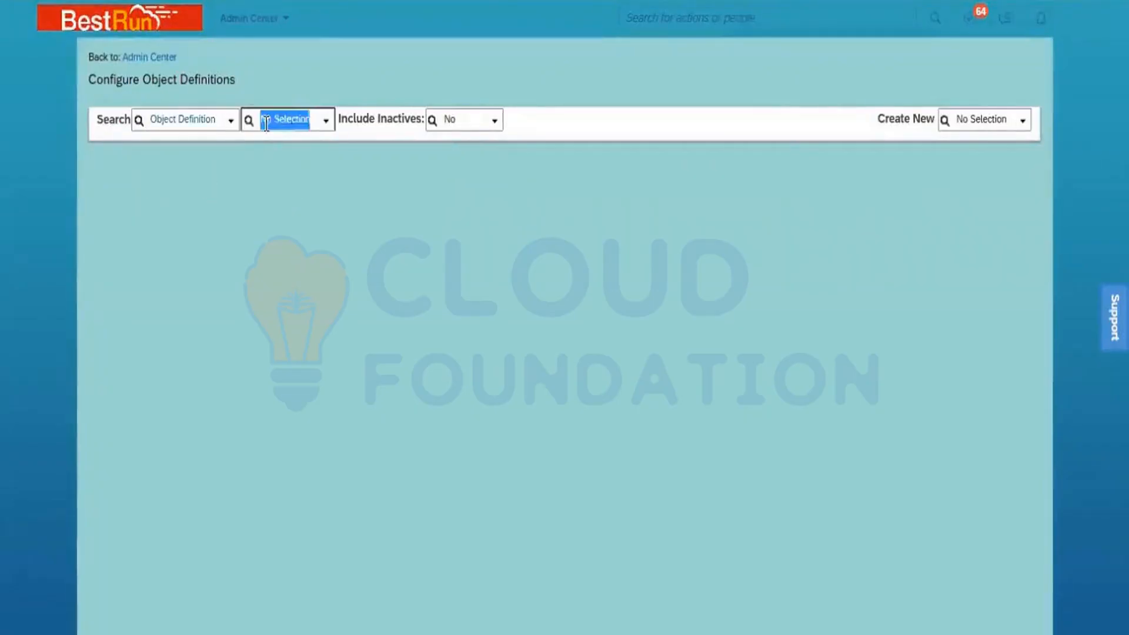
pyautogui.write('business')
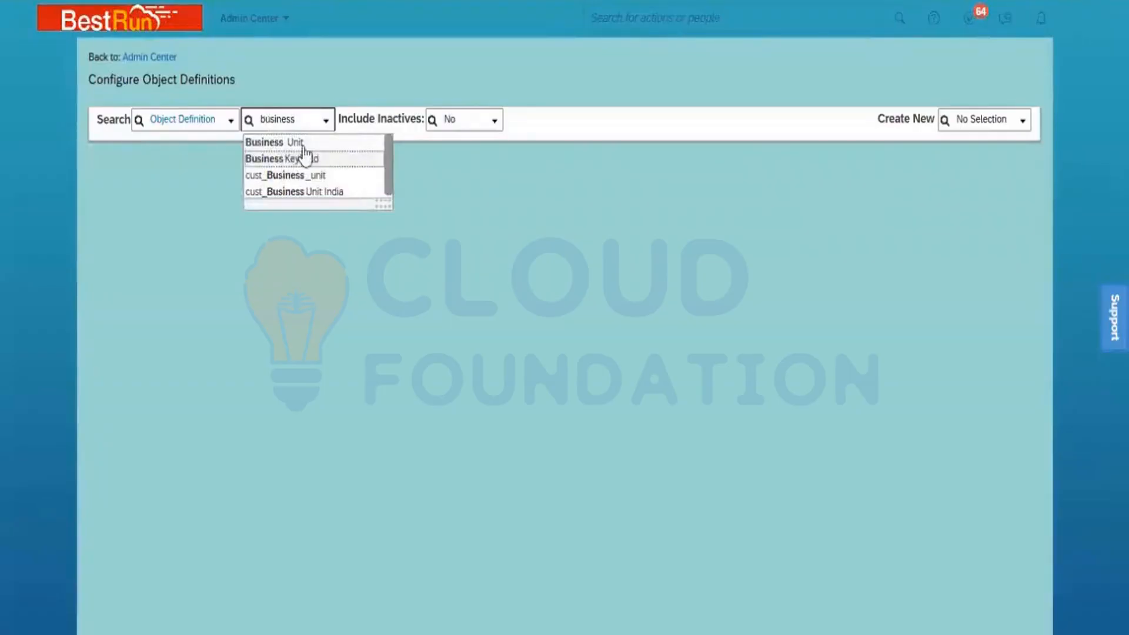
pyautogui.click(304, 147)
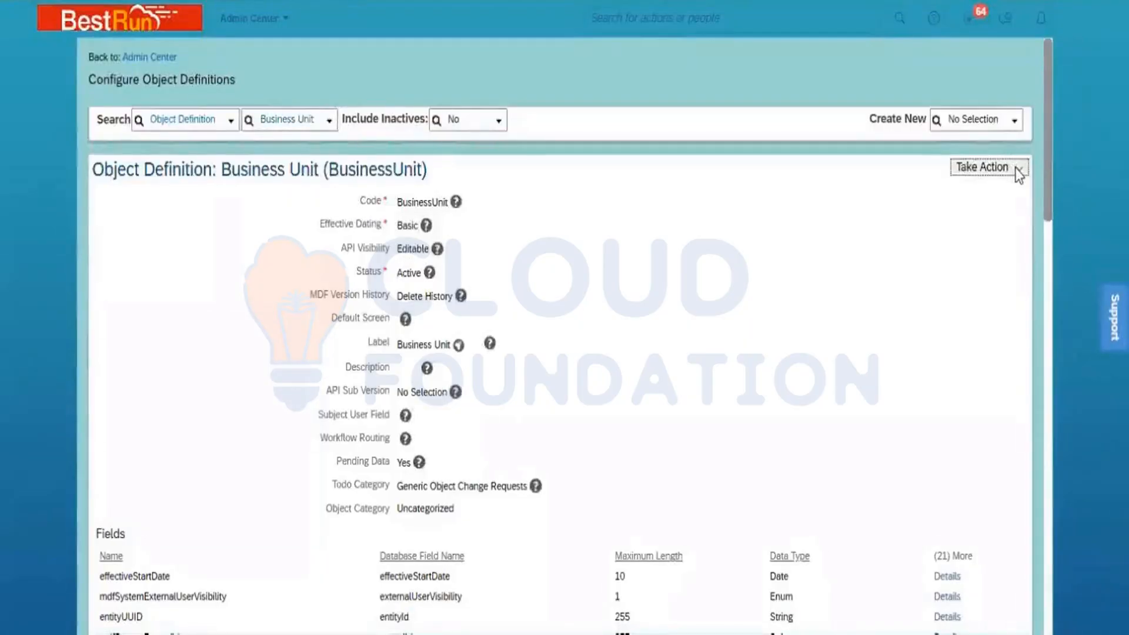
# Make a correction to the Business Unit object definition by deleting its initialize rule, and save the definition.
pyautogui.click(1016, 169)
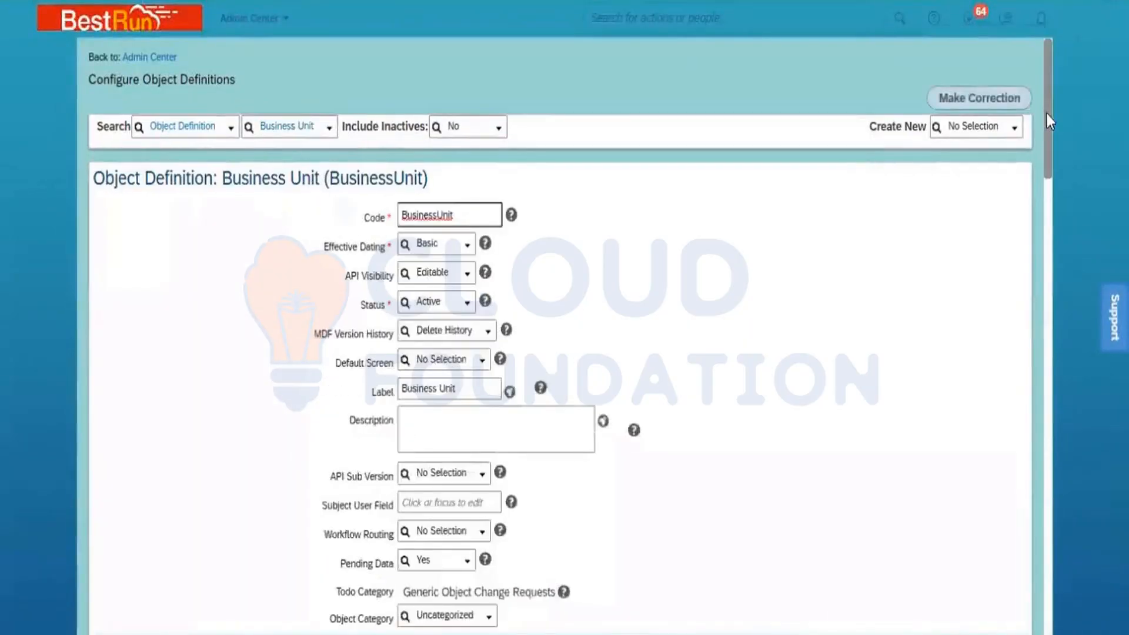
pyautogui.moveTo(1047, 114); pyautogui.dragTo(1095, 538)
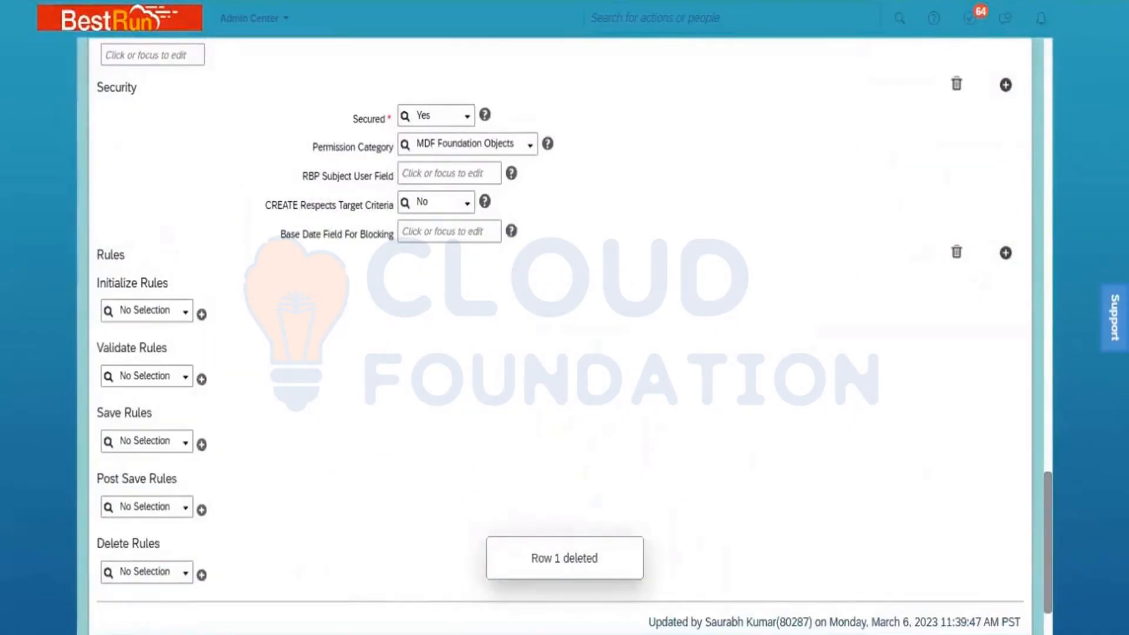
pyautogui.scroll(-2, 565, 317)
pyautogui.click(1001, 578)
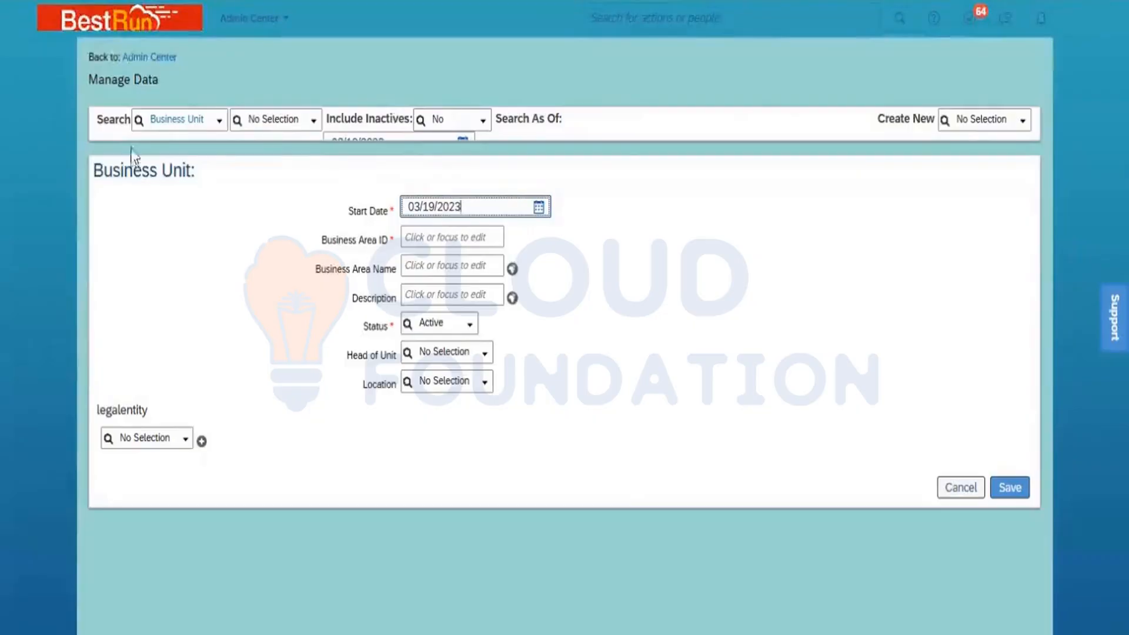
# View the list of existing business unit records in Manage Data.
pyautogui.click(314, 121)
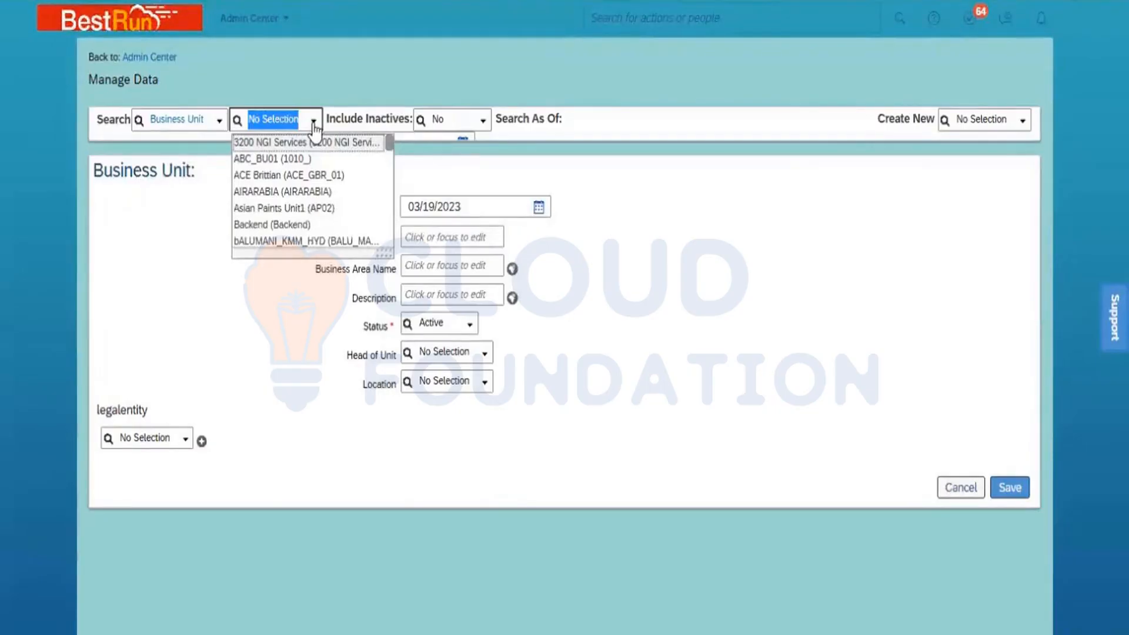
pyautogui.click(646, 331)
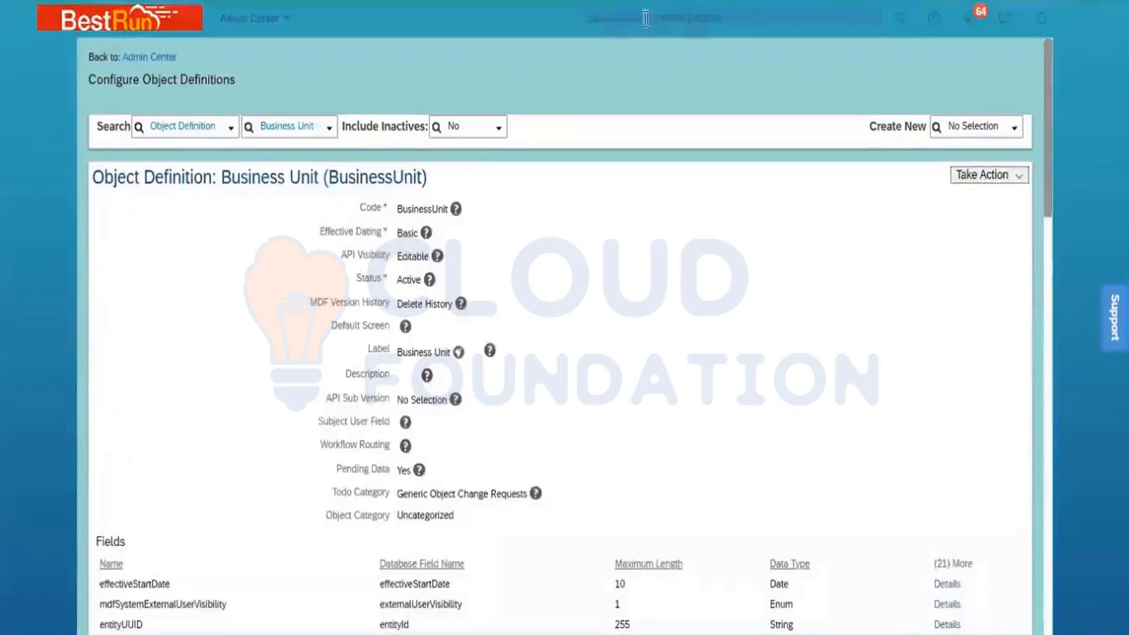
# Go to Import and Export Data by searching for "import and export" and show the actions that can be performed.
pyautogui.click(648, 18)
pyautogui.write('impo')
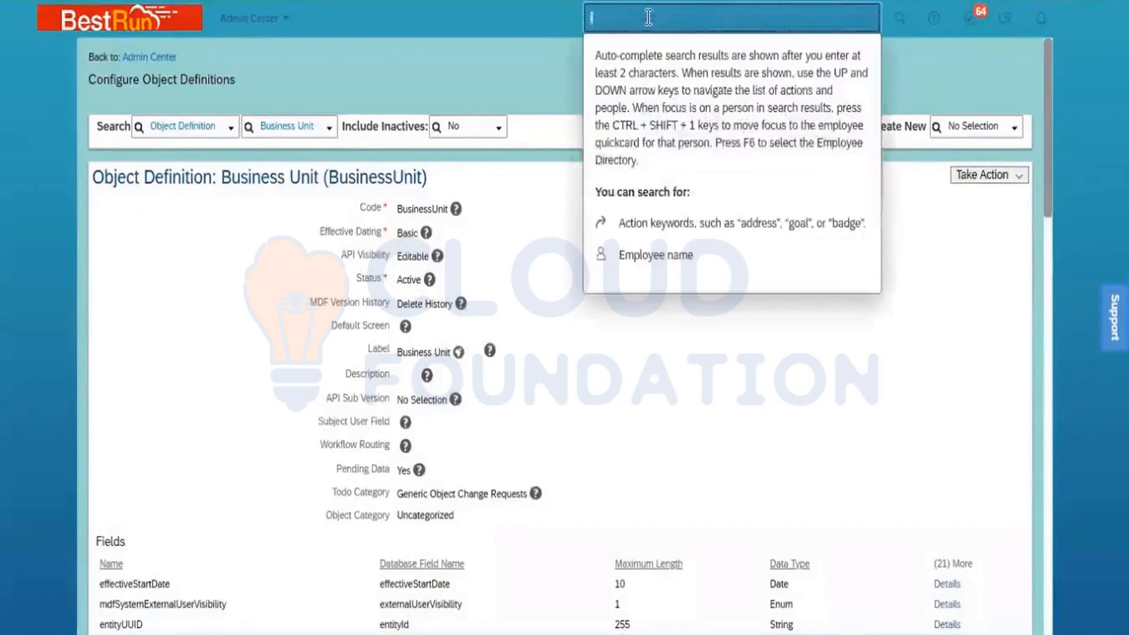
pyautogui.write('r')
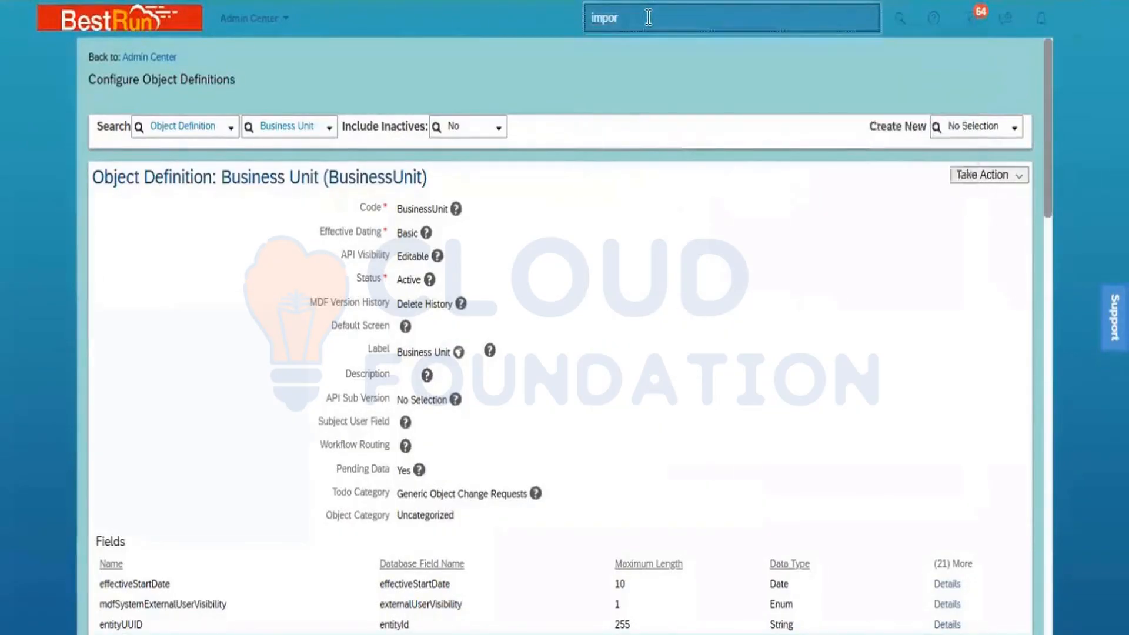
pyautogui.write('t and ex')
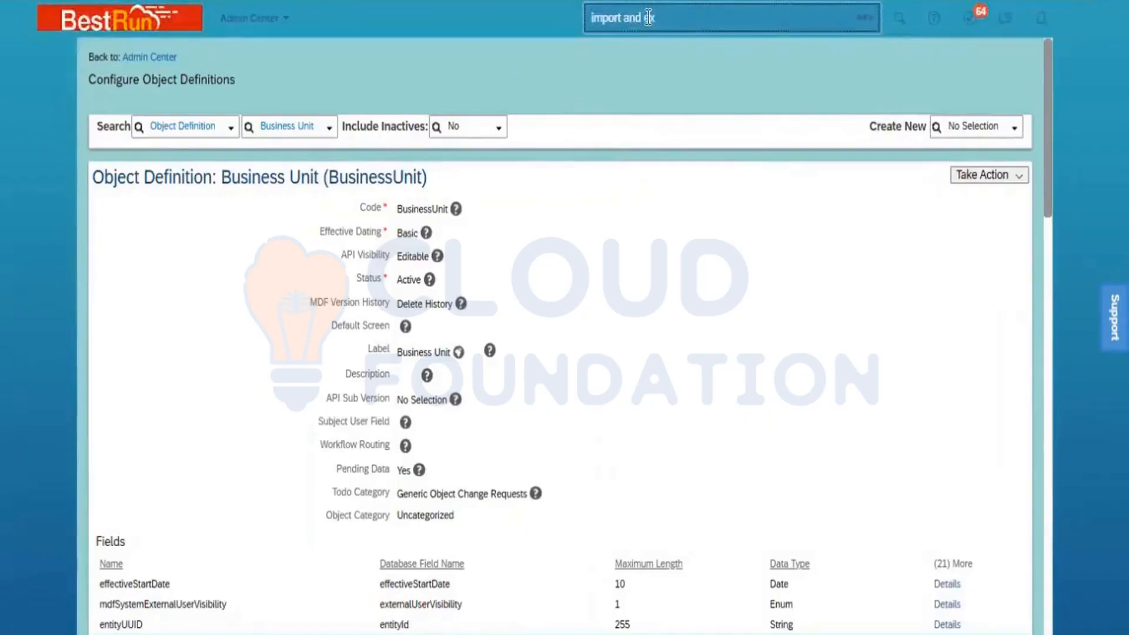
pyautogui.write('port')
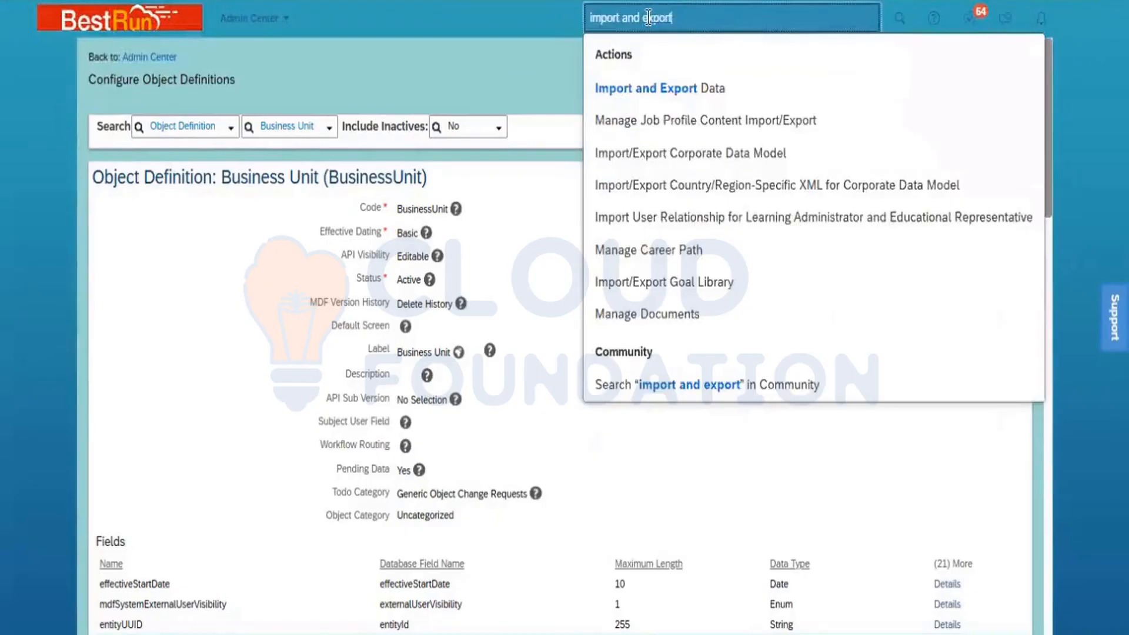
pyautogui.click(675, 93)
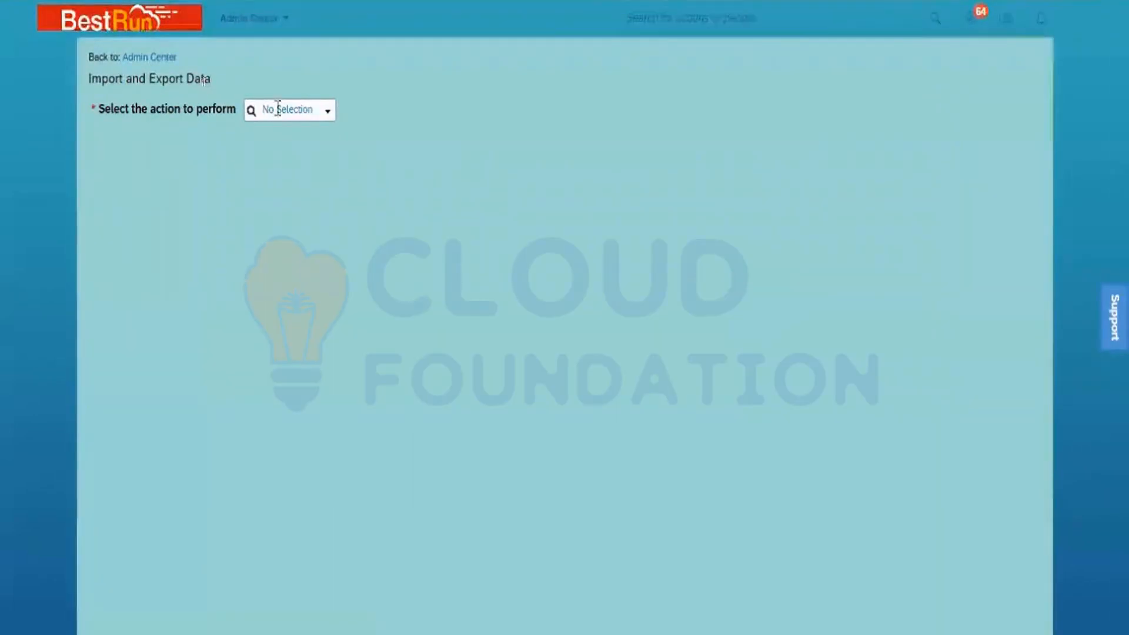
pyautogui.click(326, 112)
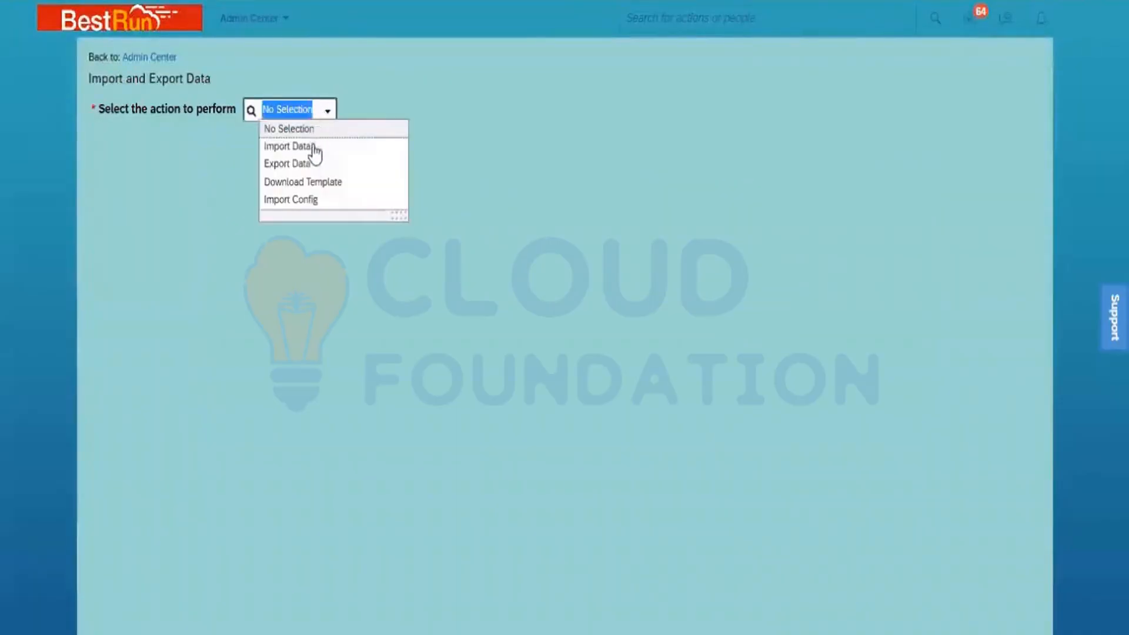